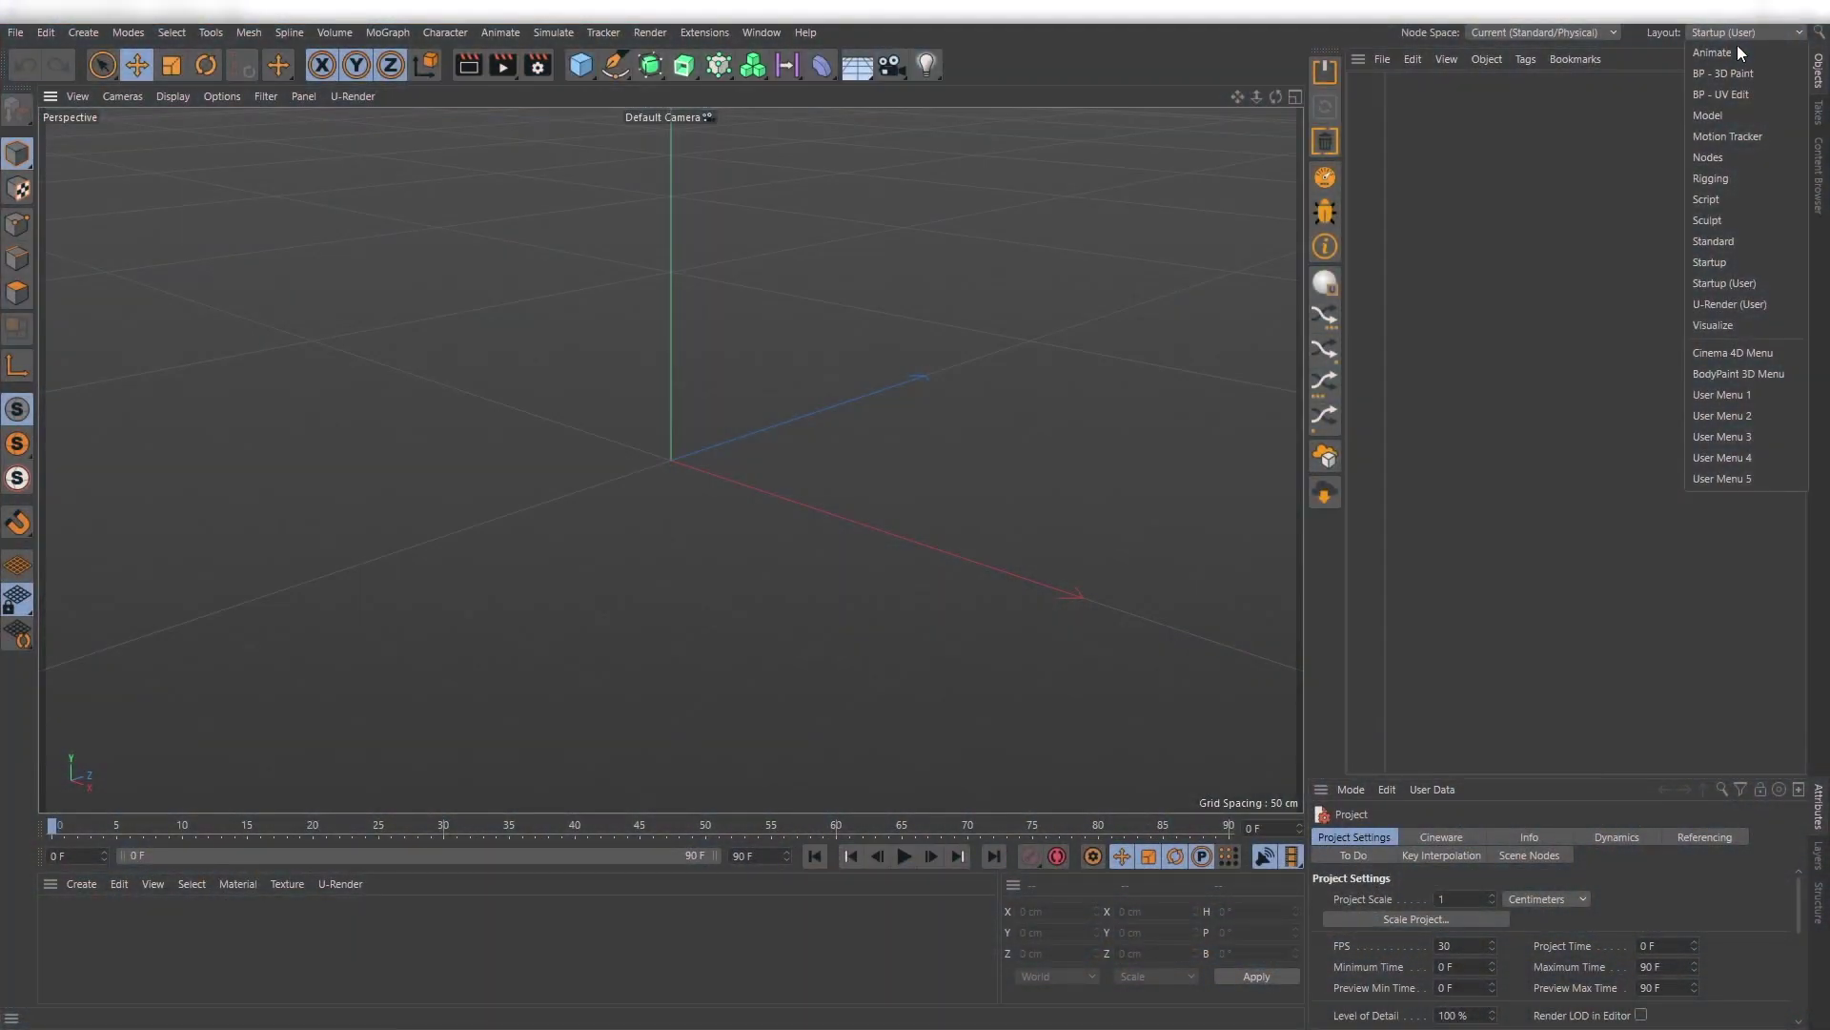
Switch to the U-Render (User) layout and add a Landscape primitive to the scene.
{"action": "left_click", "coordinate": [1741, 303]}
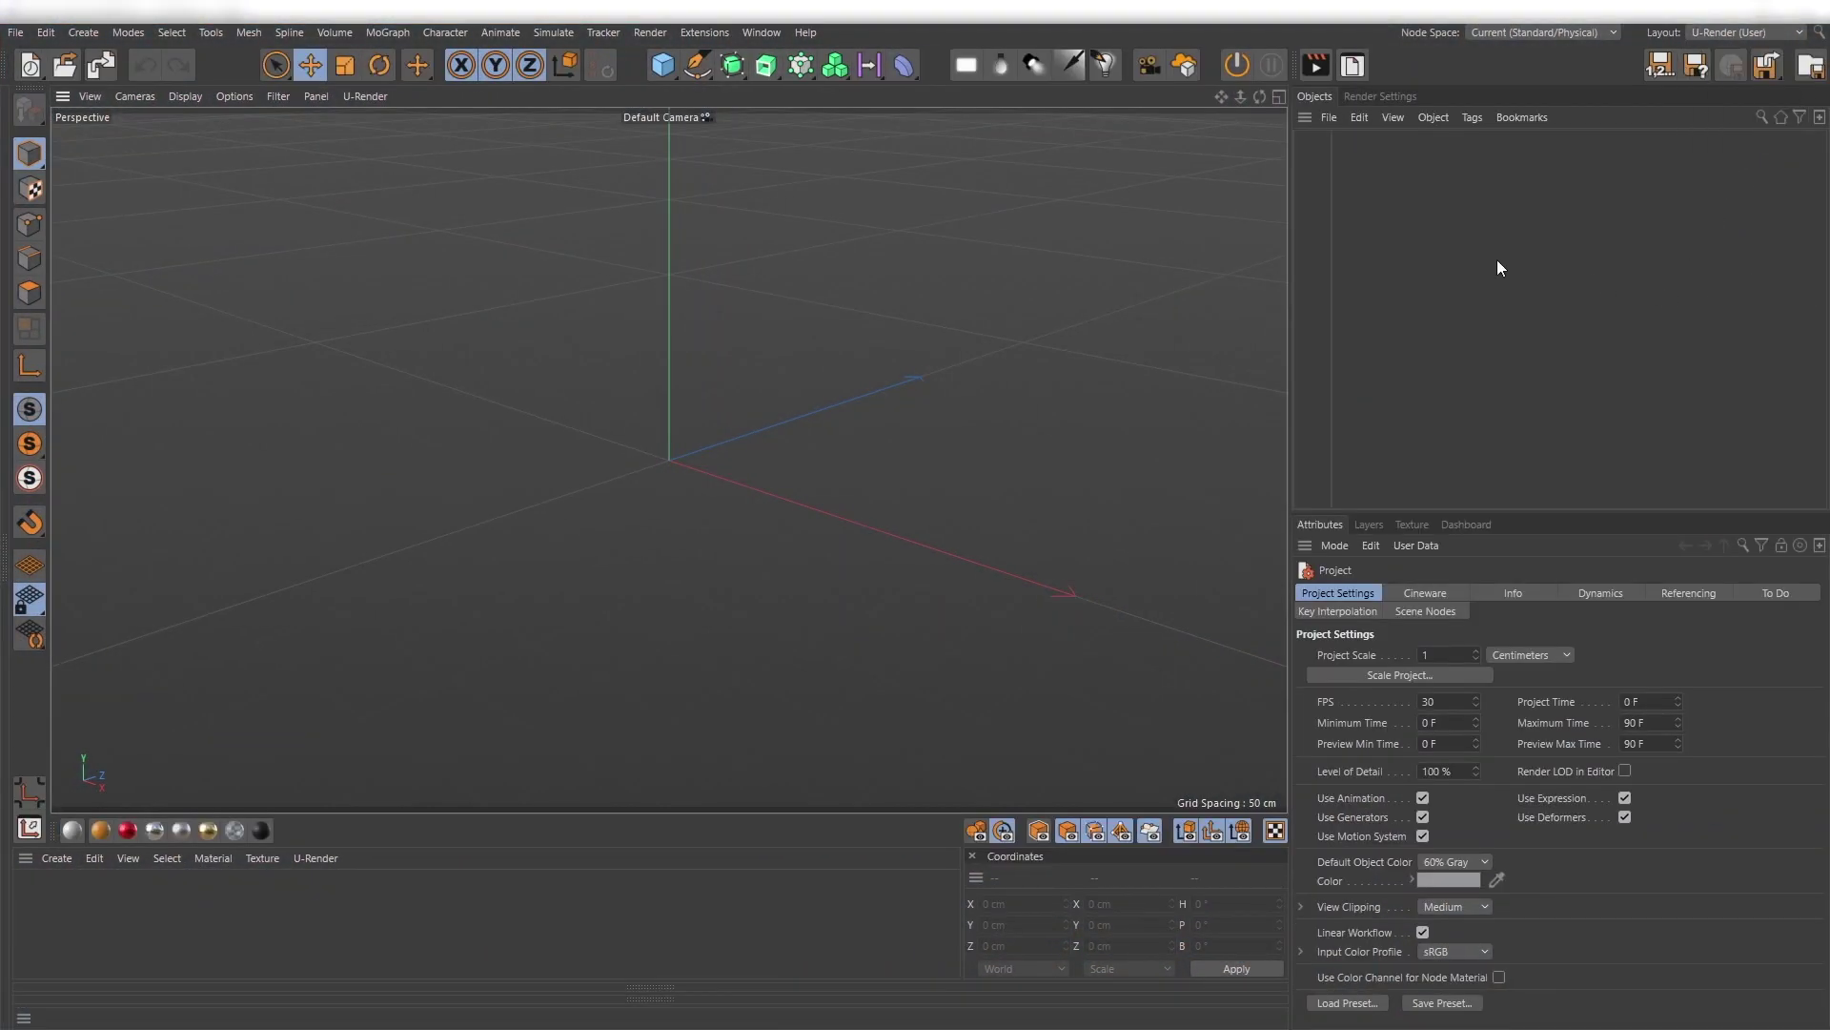
{"action": "left_click", "coordinate": [662, 69]}
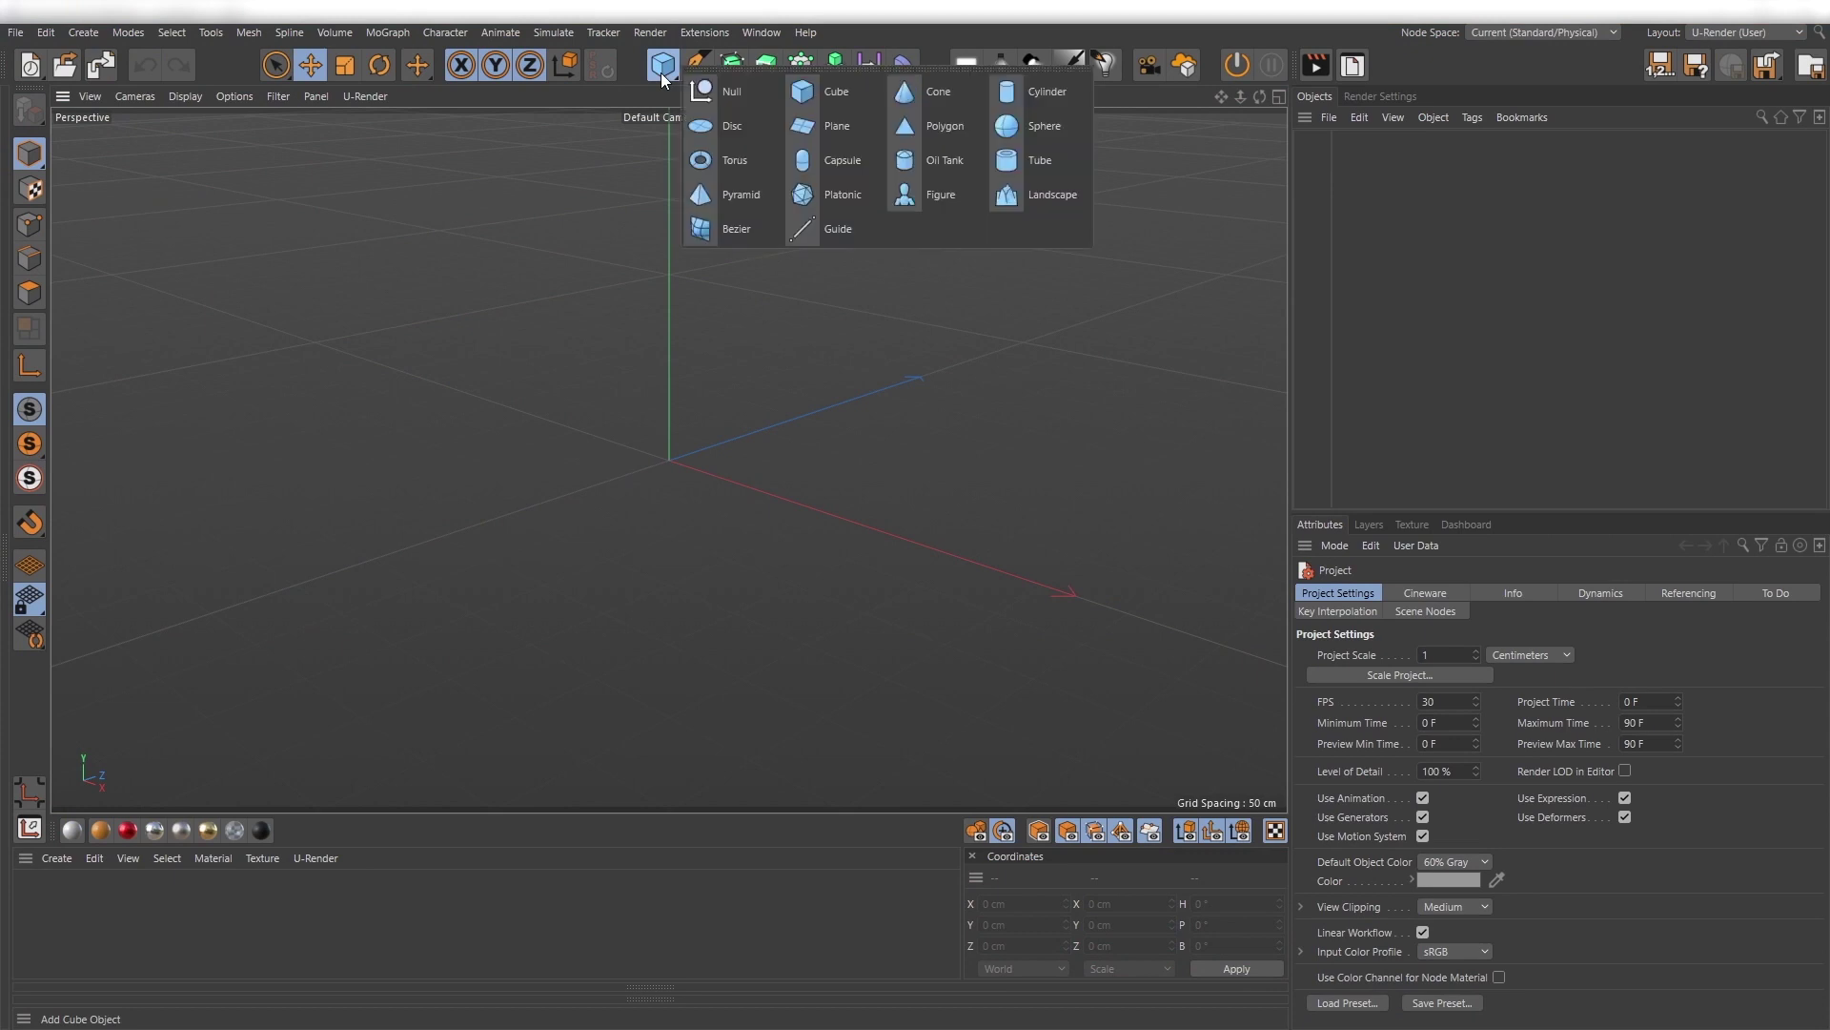
{"action": "left_click", "coordinate": [1052, 196]}
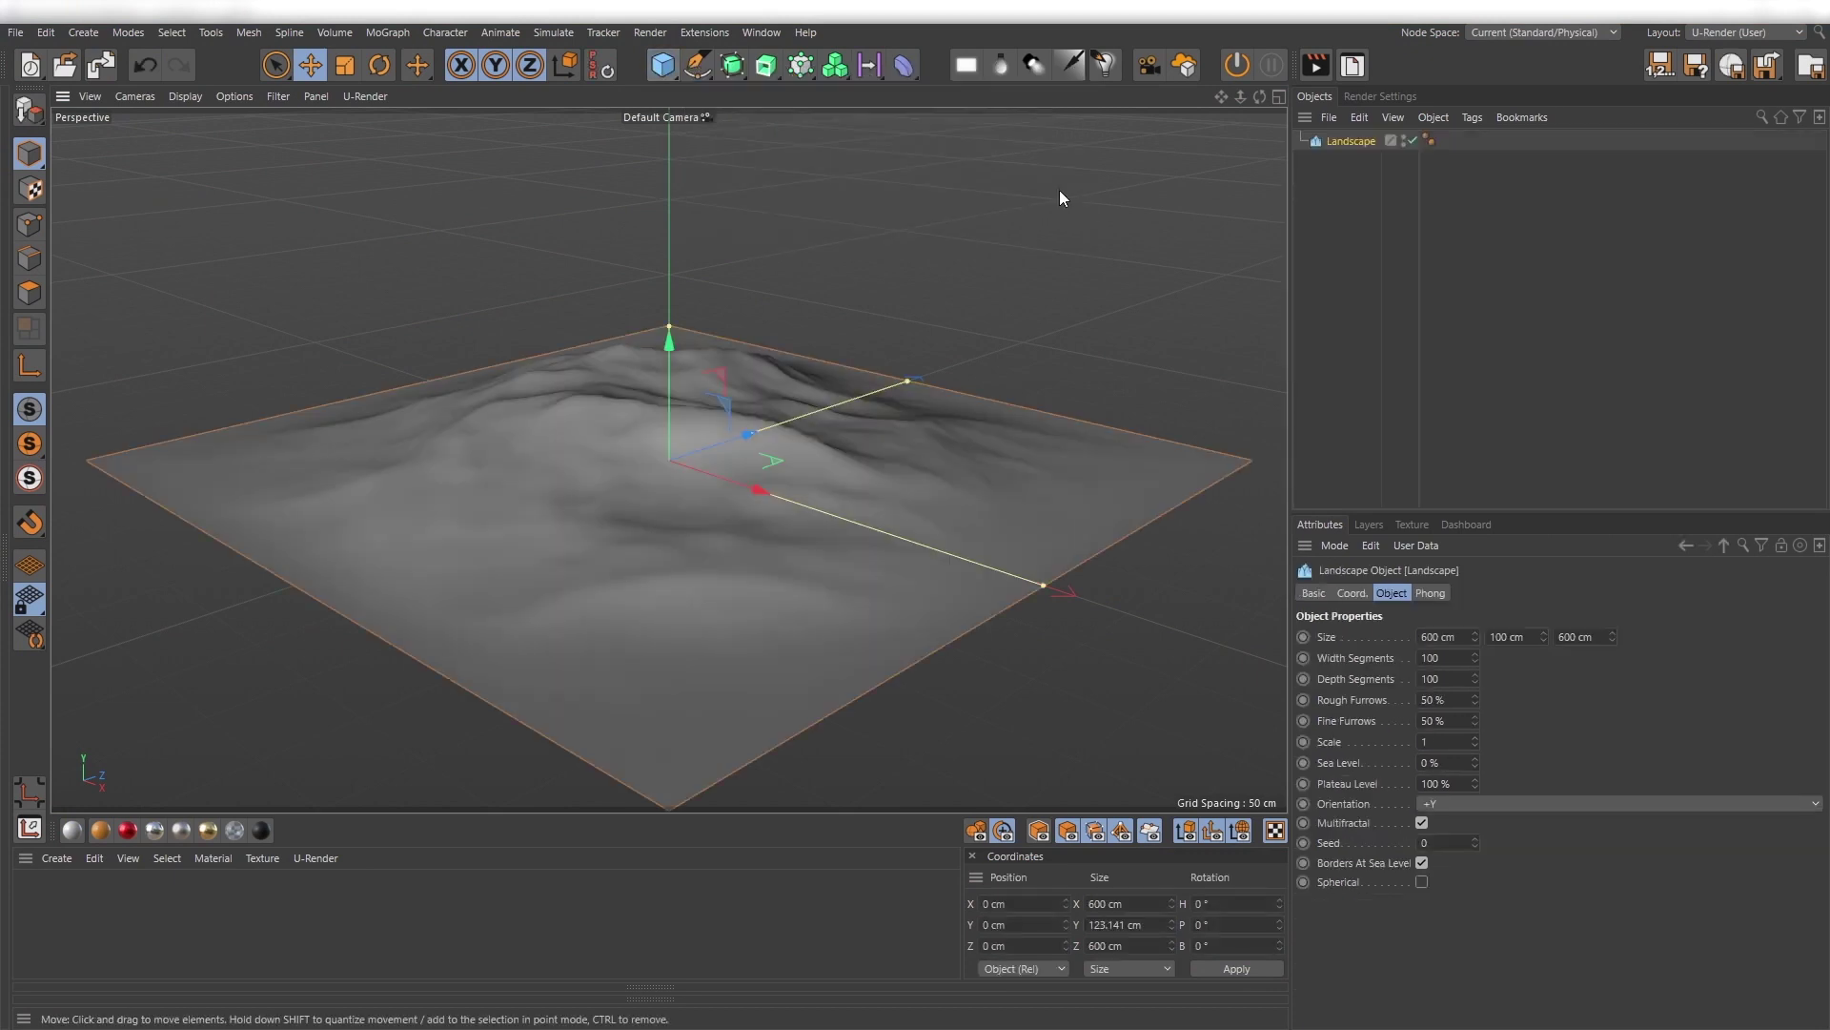
Set the landscape's size to 1000 × 50 × 1000 cm.
{"action": "left_click", "coordinate": [1410, 639]}
{"action": "type", "text": "1000"}
{"action": "key", "text": "Tab"}
{"action": "type", "text": "50"}
{"action": "key", "text": "Tab"}
{"action": "type", "text": "1000"}
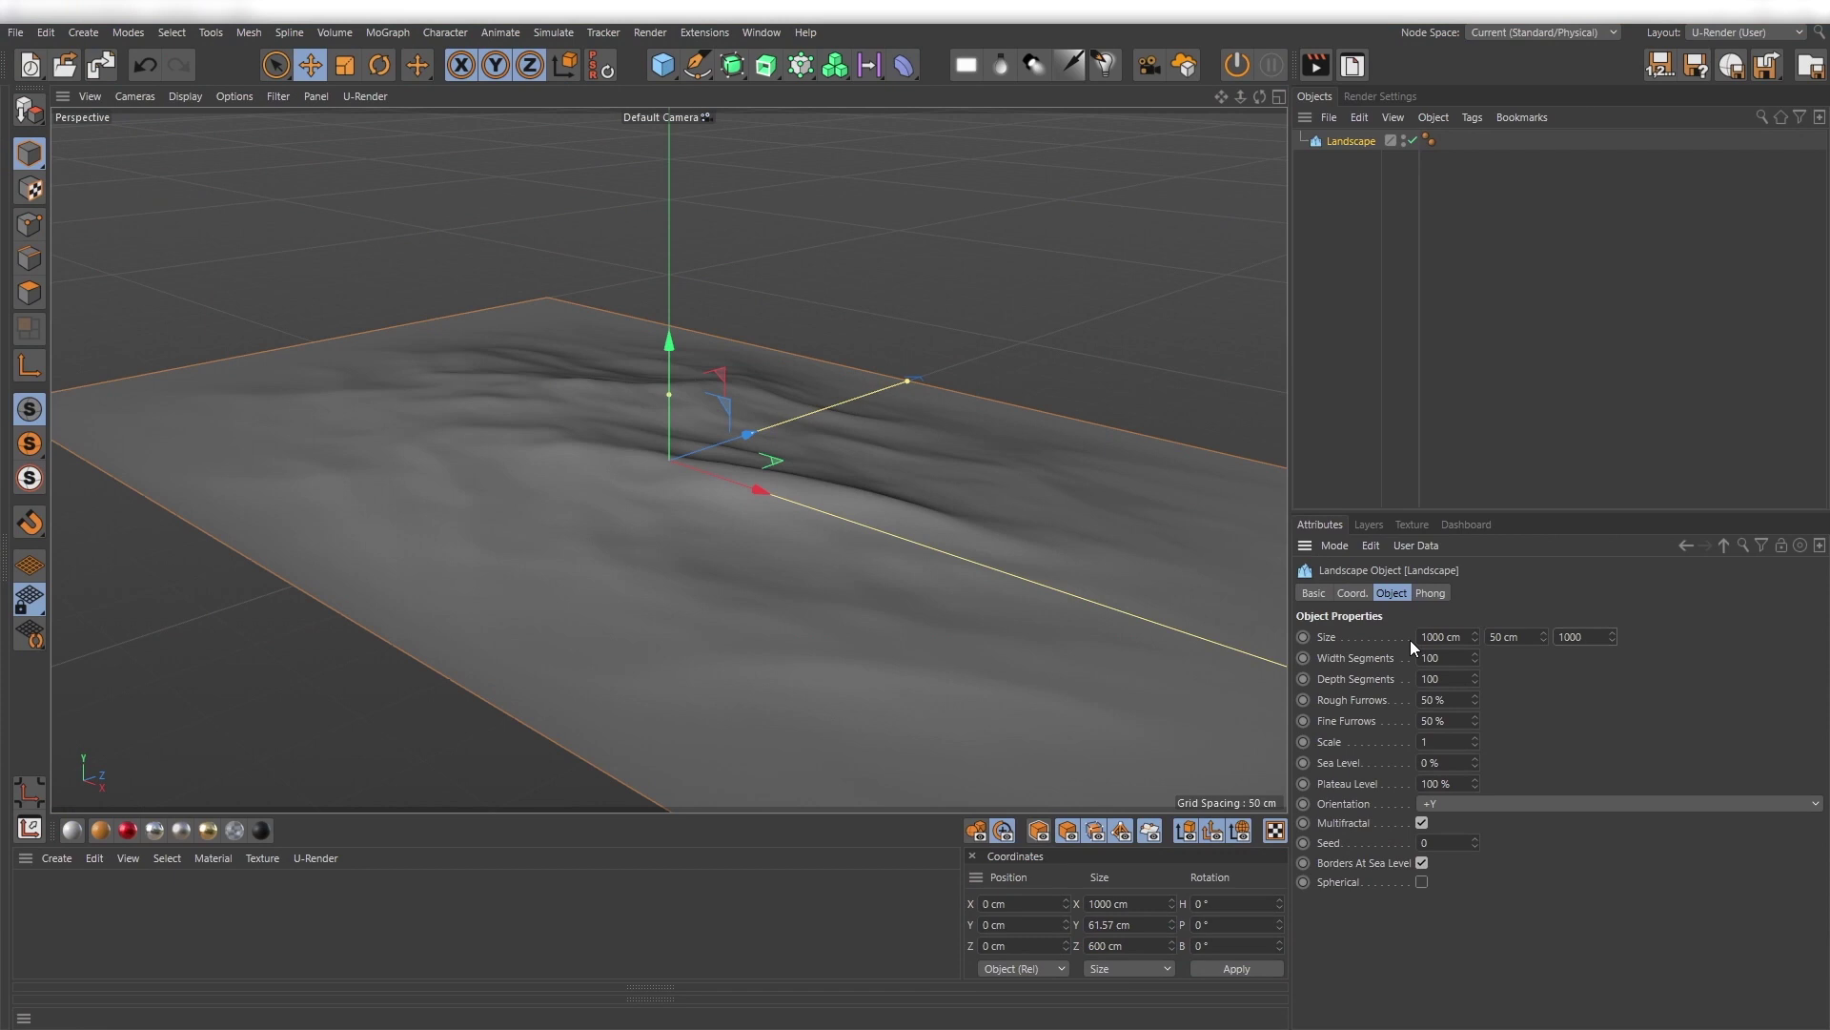
{"action": "key", "text": "Tab"}
Set the landscape's width and depth segments to 400, with rough furrows at 100% and fine furrows at 66%.
{"action": "type", "text": "4400"}
{"action": "key", "text": "Tab"}
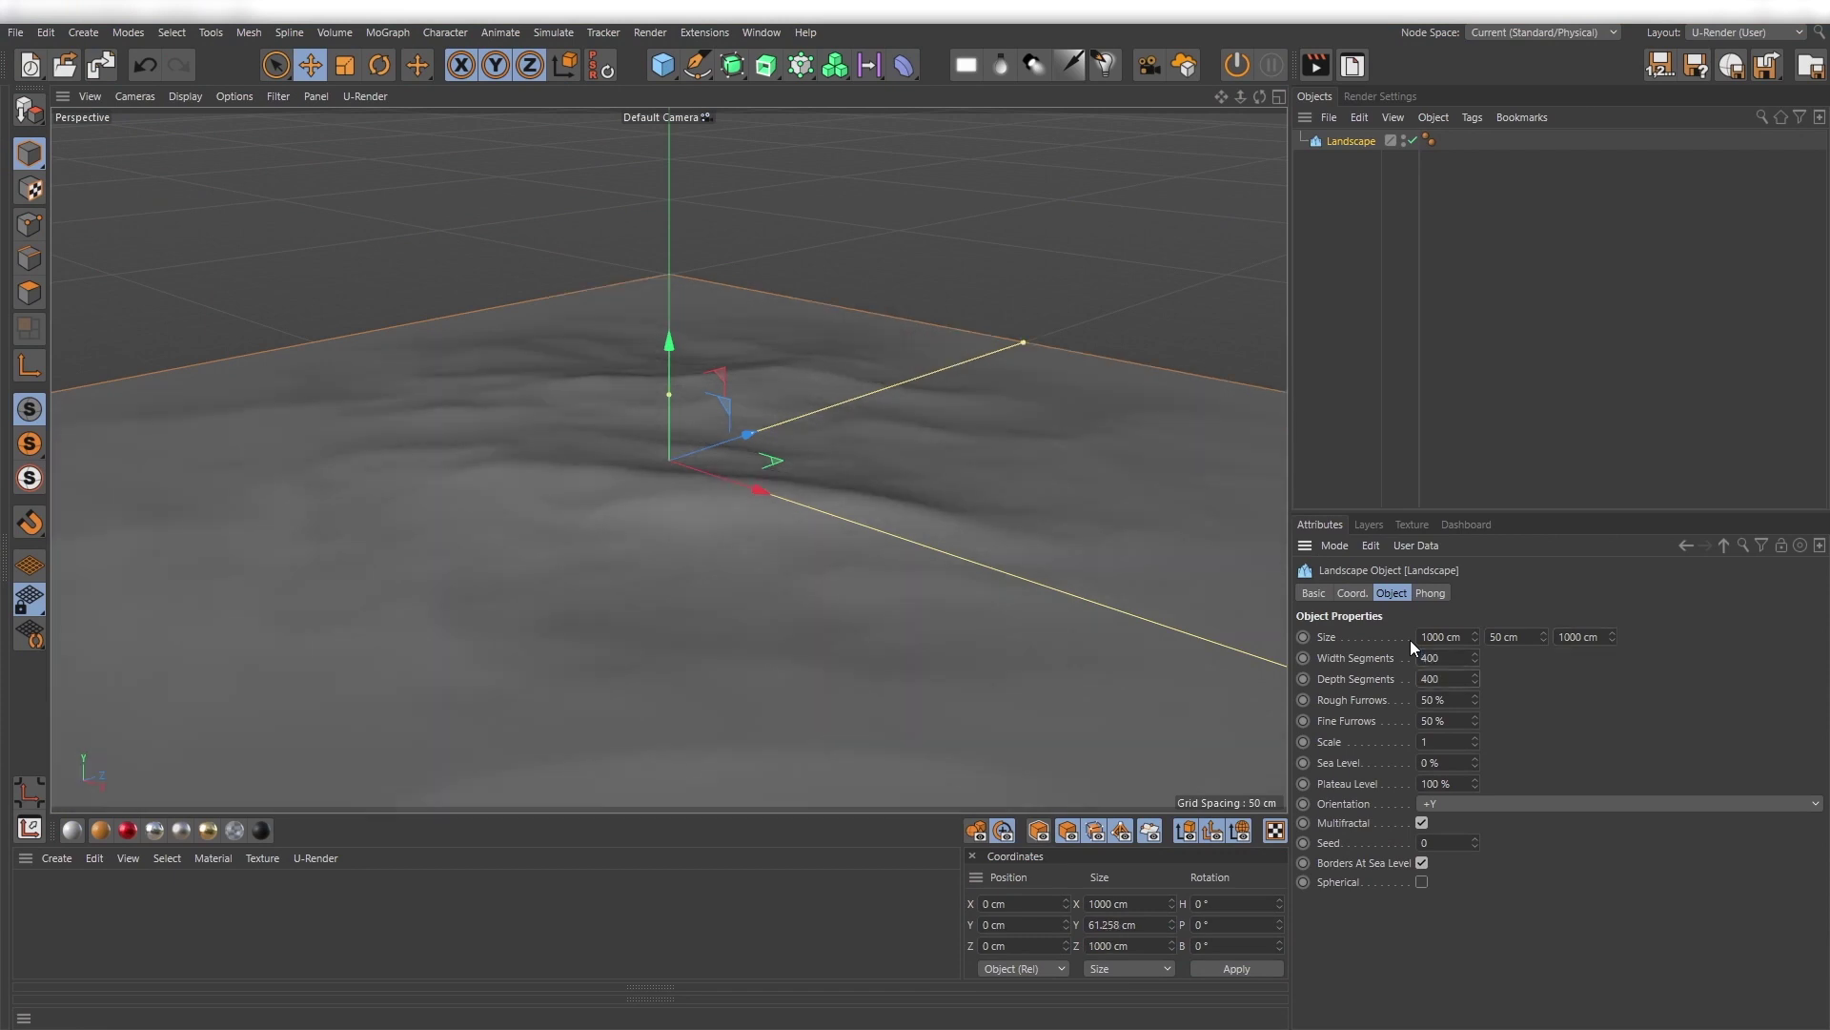
{"action": "type", "text": "100"}
{"action": "key", "text": "Tab"}
{"action": "type", "text": "60"}
{"action": "key", "text": "Tab"}
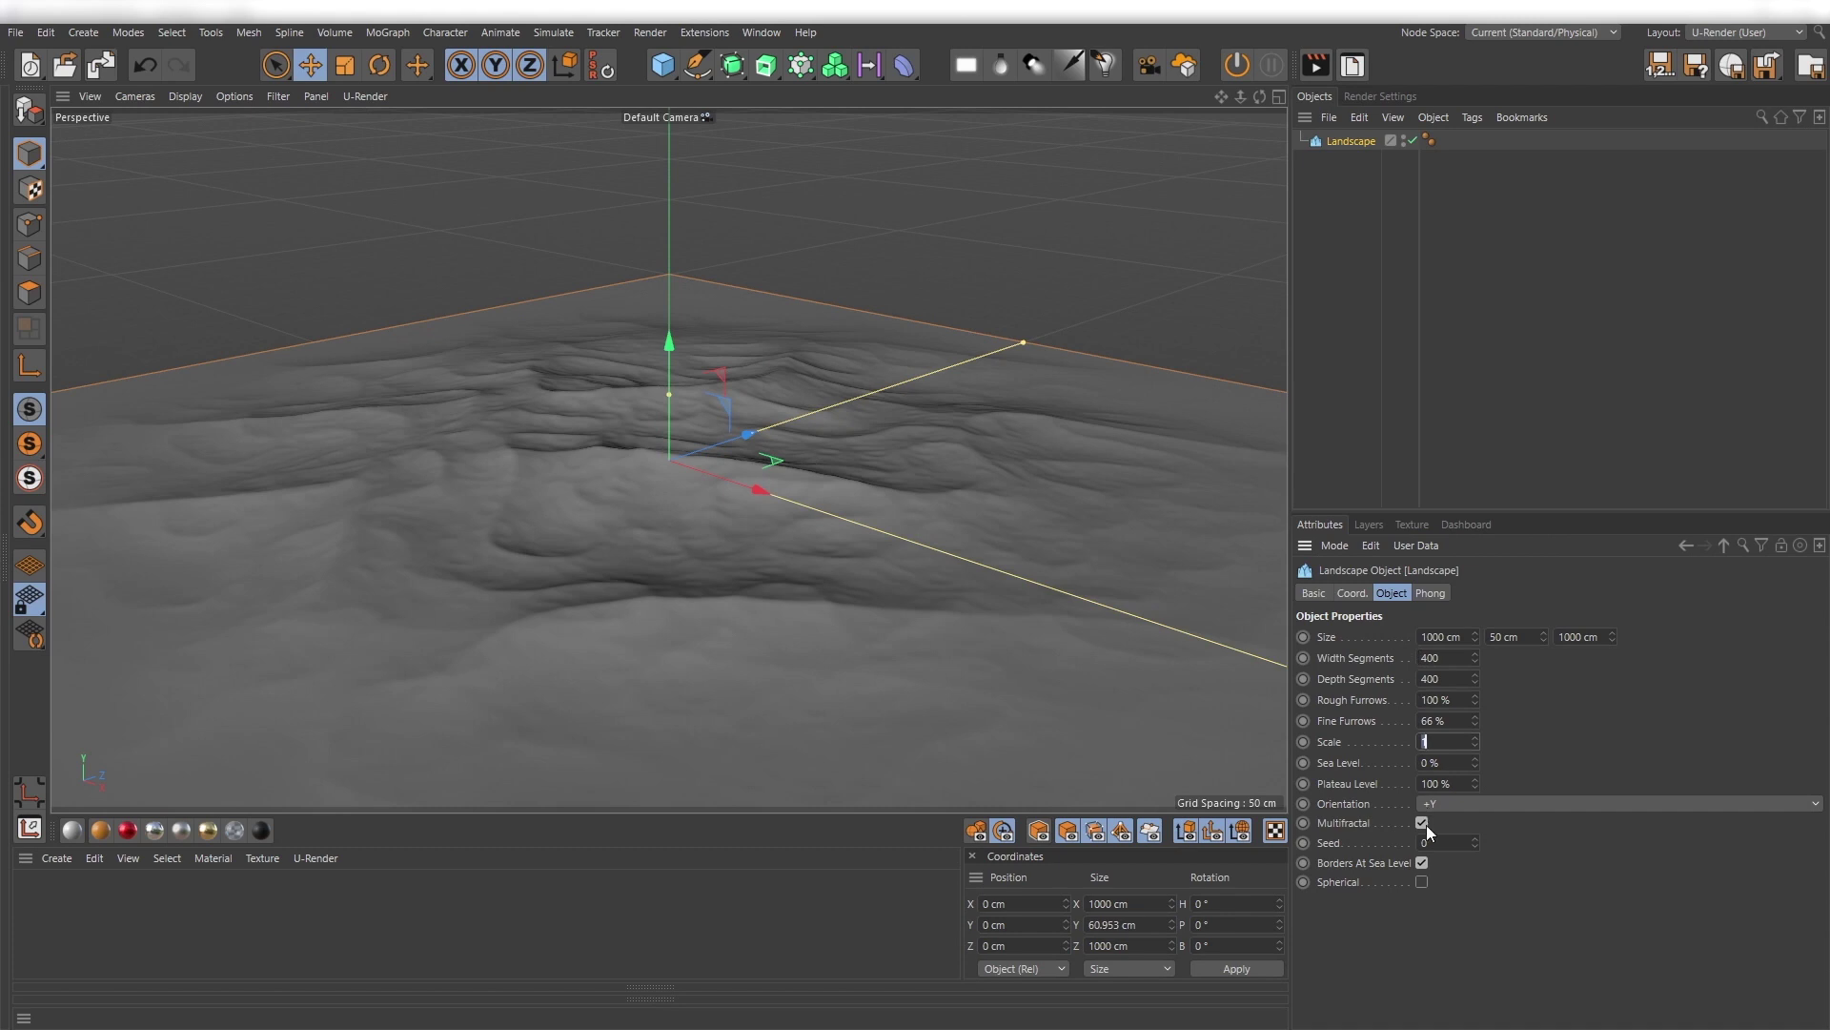
Turn off the landscape's Borders At Sea Level option and slightly reduce its scale.
{"action": "left_click", "coordinate": [1422, 864]}
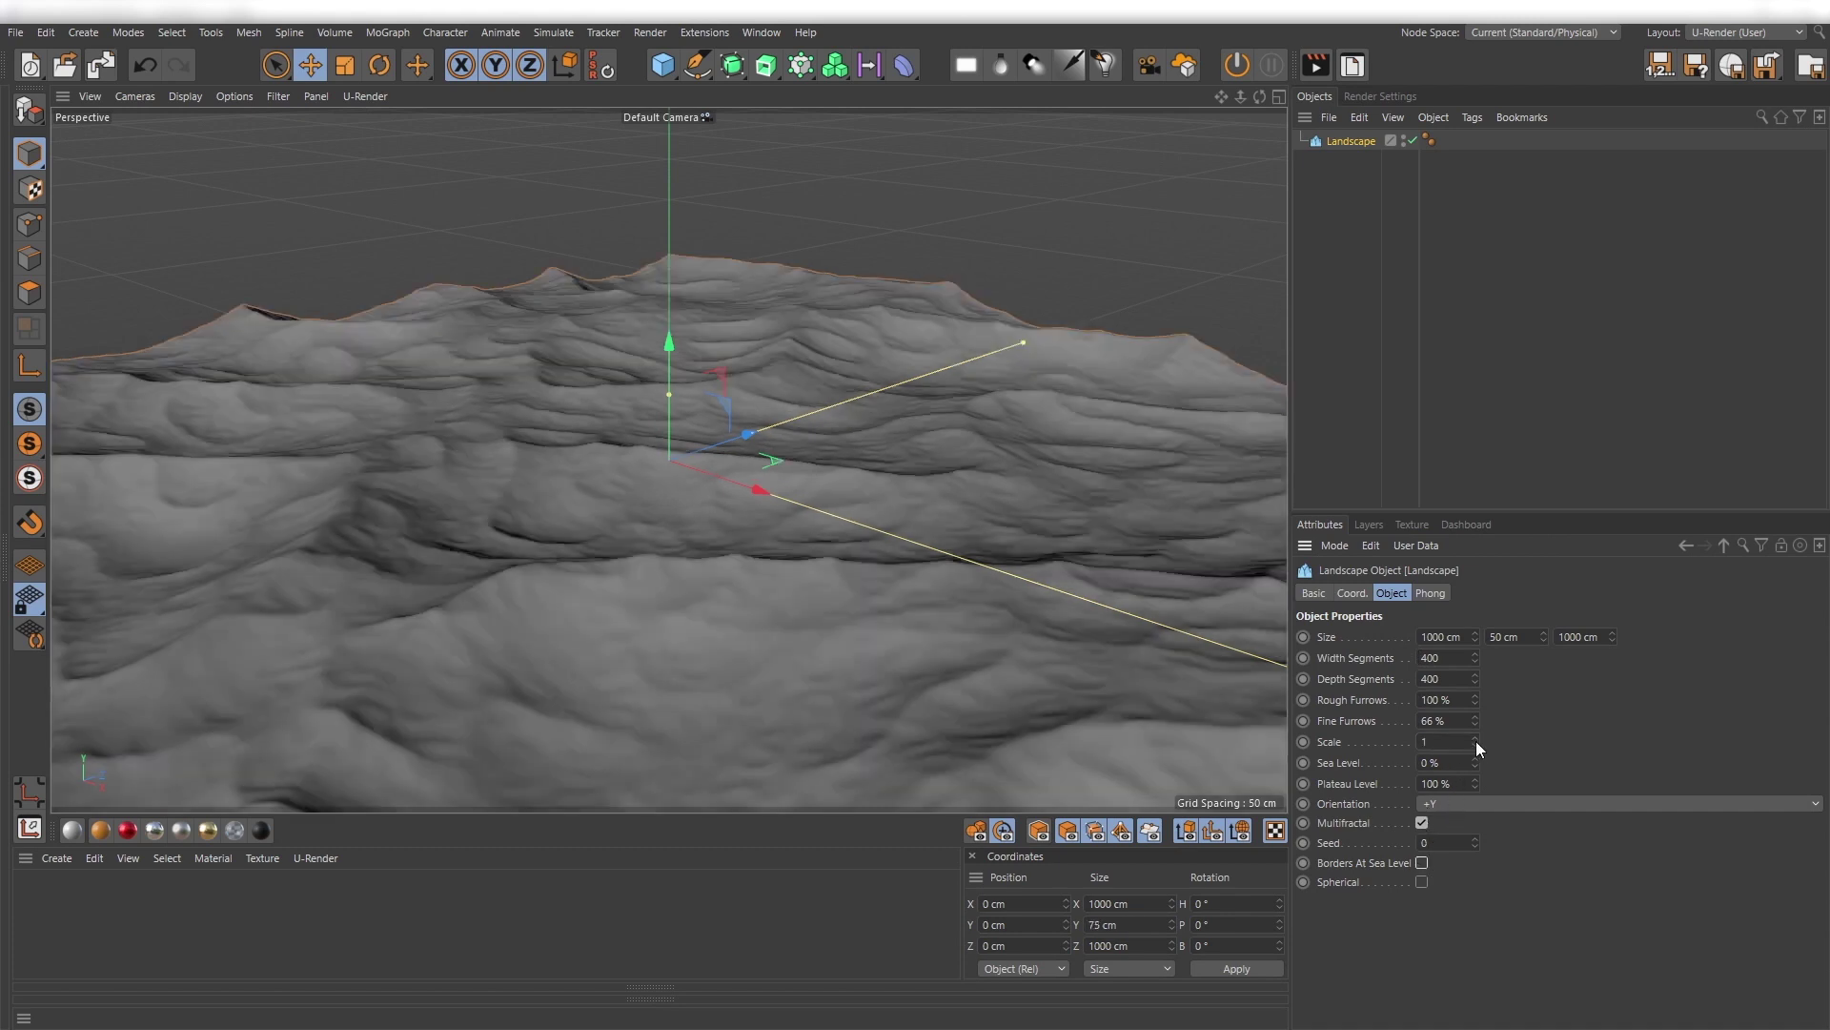
{"action": "left_click_drag", "start_coordinate": [1476, 742], "coordinate": [1476, 768]}
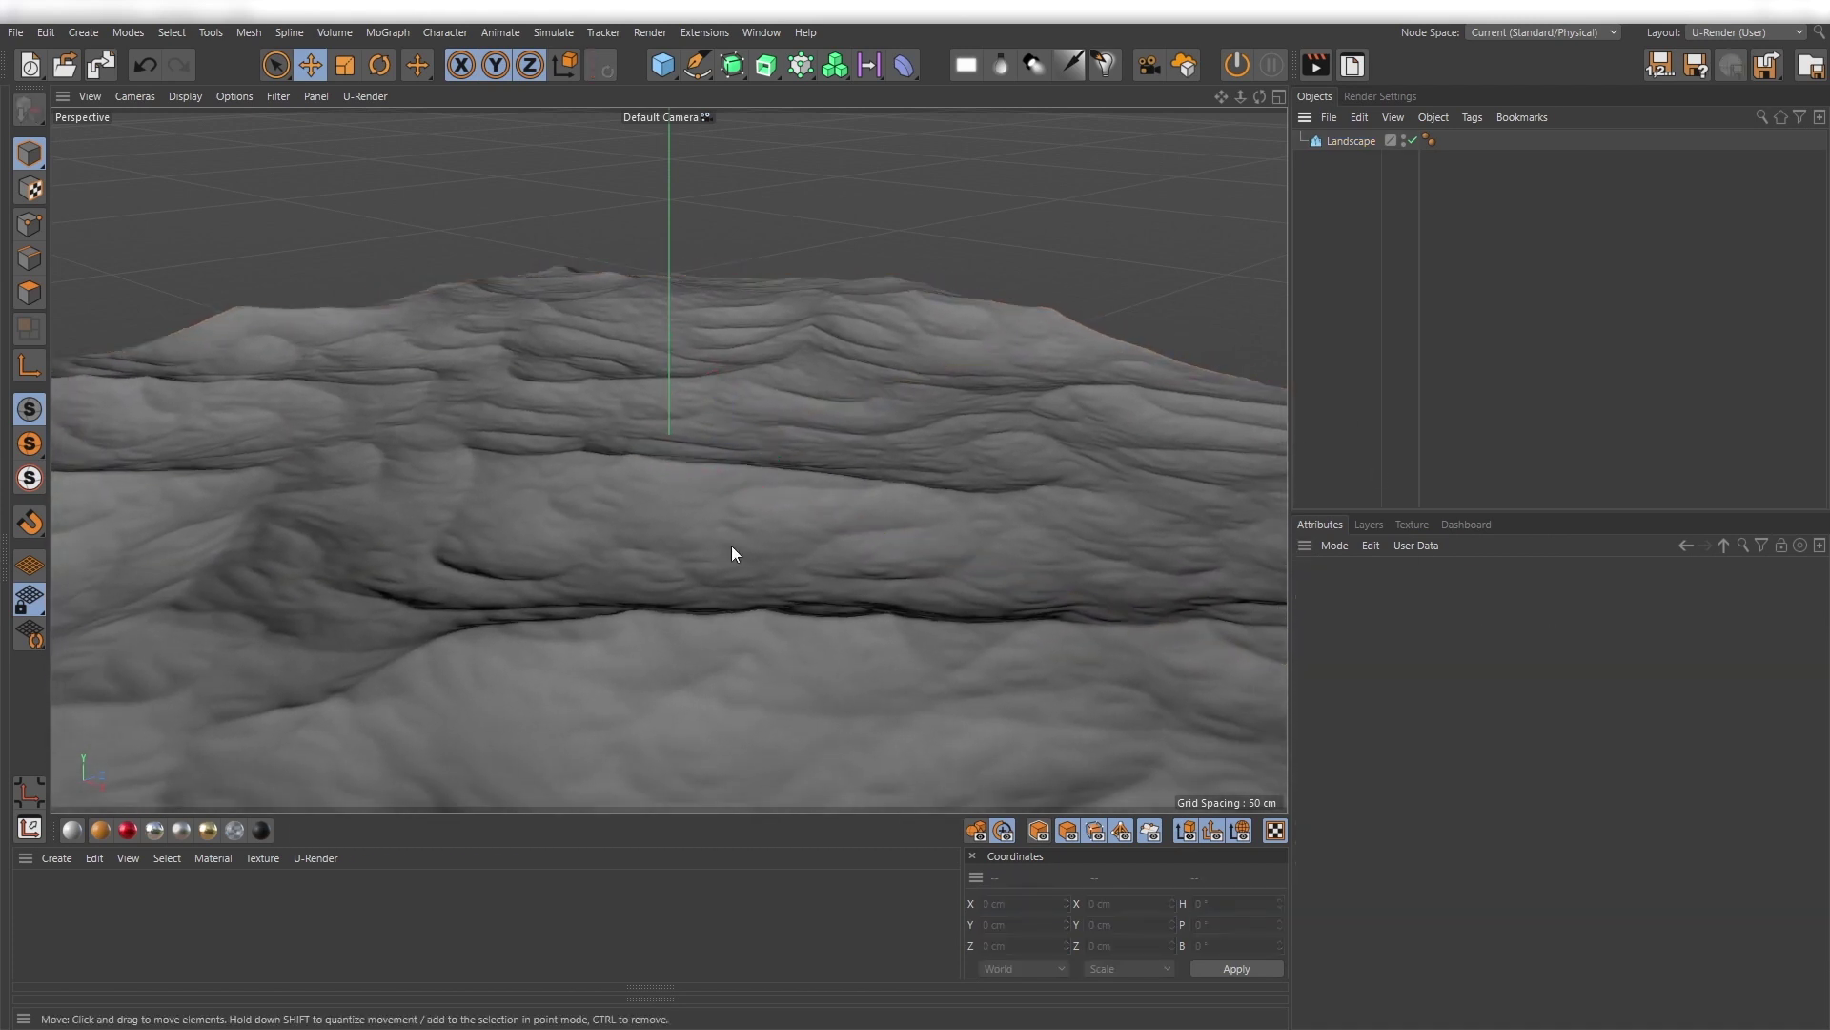
Start the live U-Render preview in the viewport and add a null object.
{"action": "left_click_drag", "start_coordinate": [733, 553], "coordinate": [661, 372], "text": "alt"}
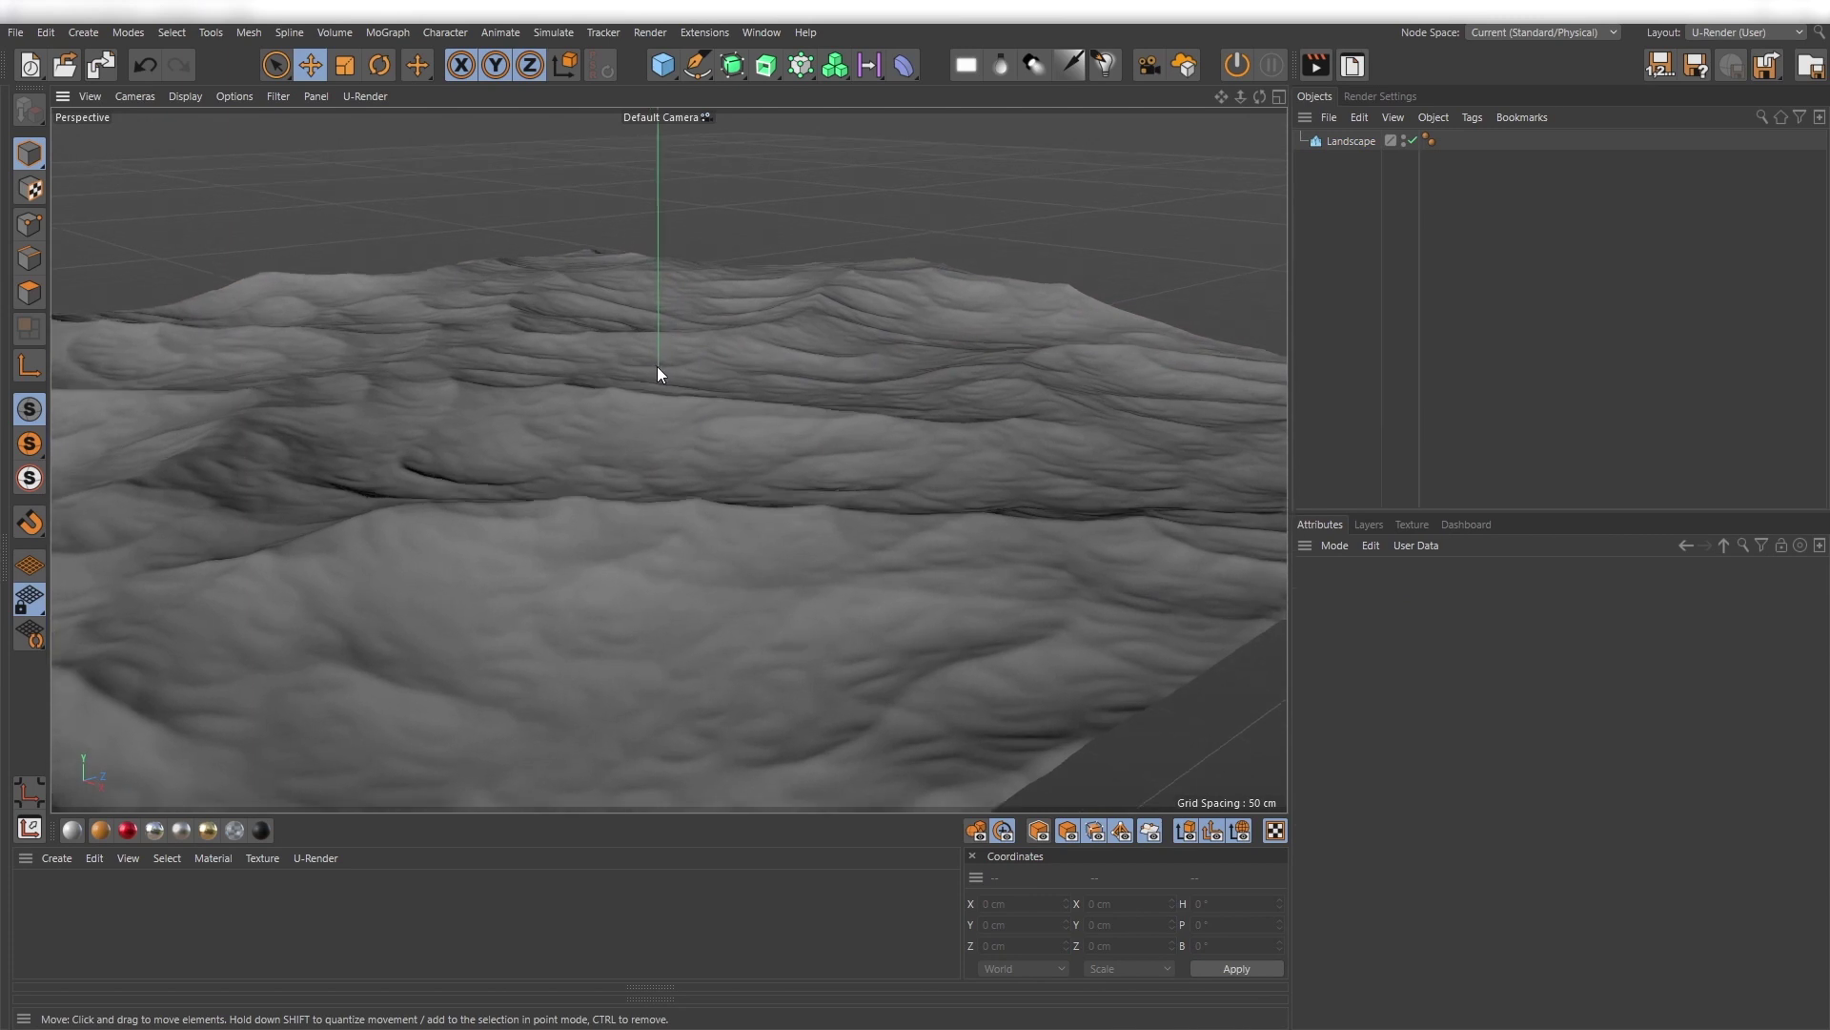
{"action": "left_click", "coordinate": [1238, 66]}
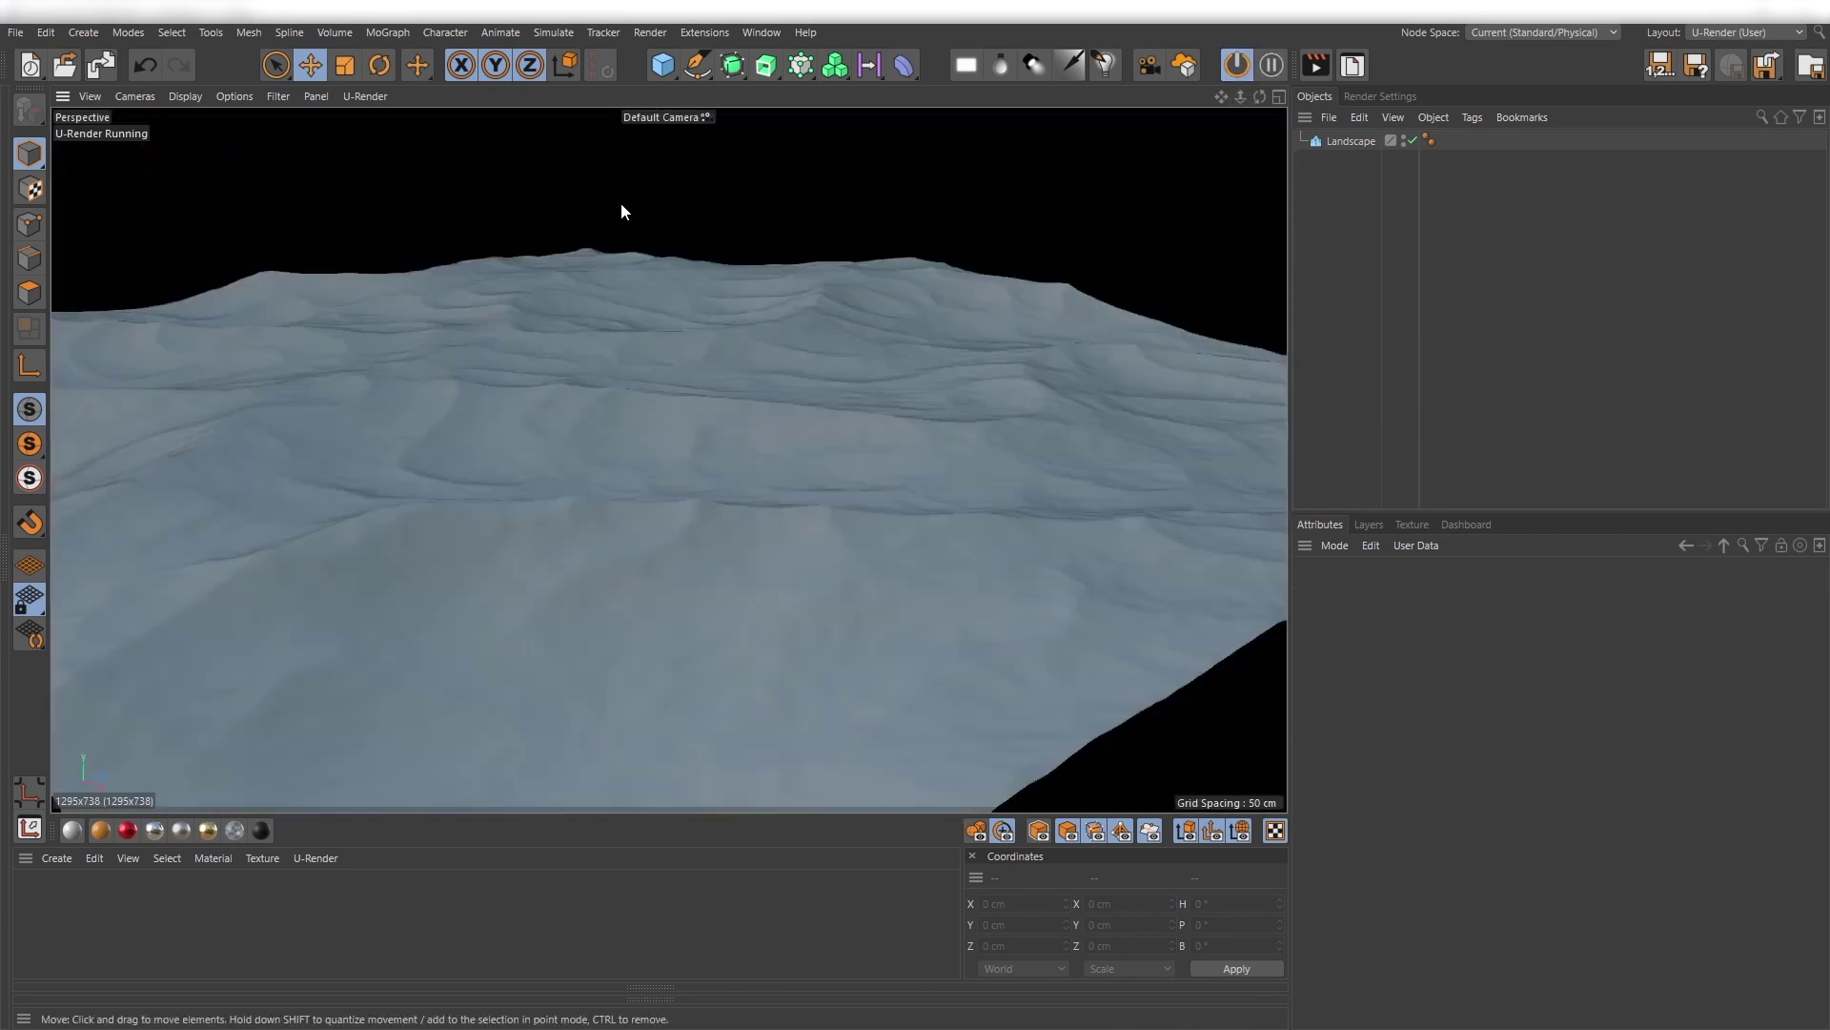
{"action": "left_click", "coordinate": [88, 34]}
{"action": "left_click", "coordinate": [103, 63]}
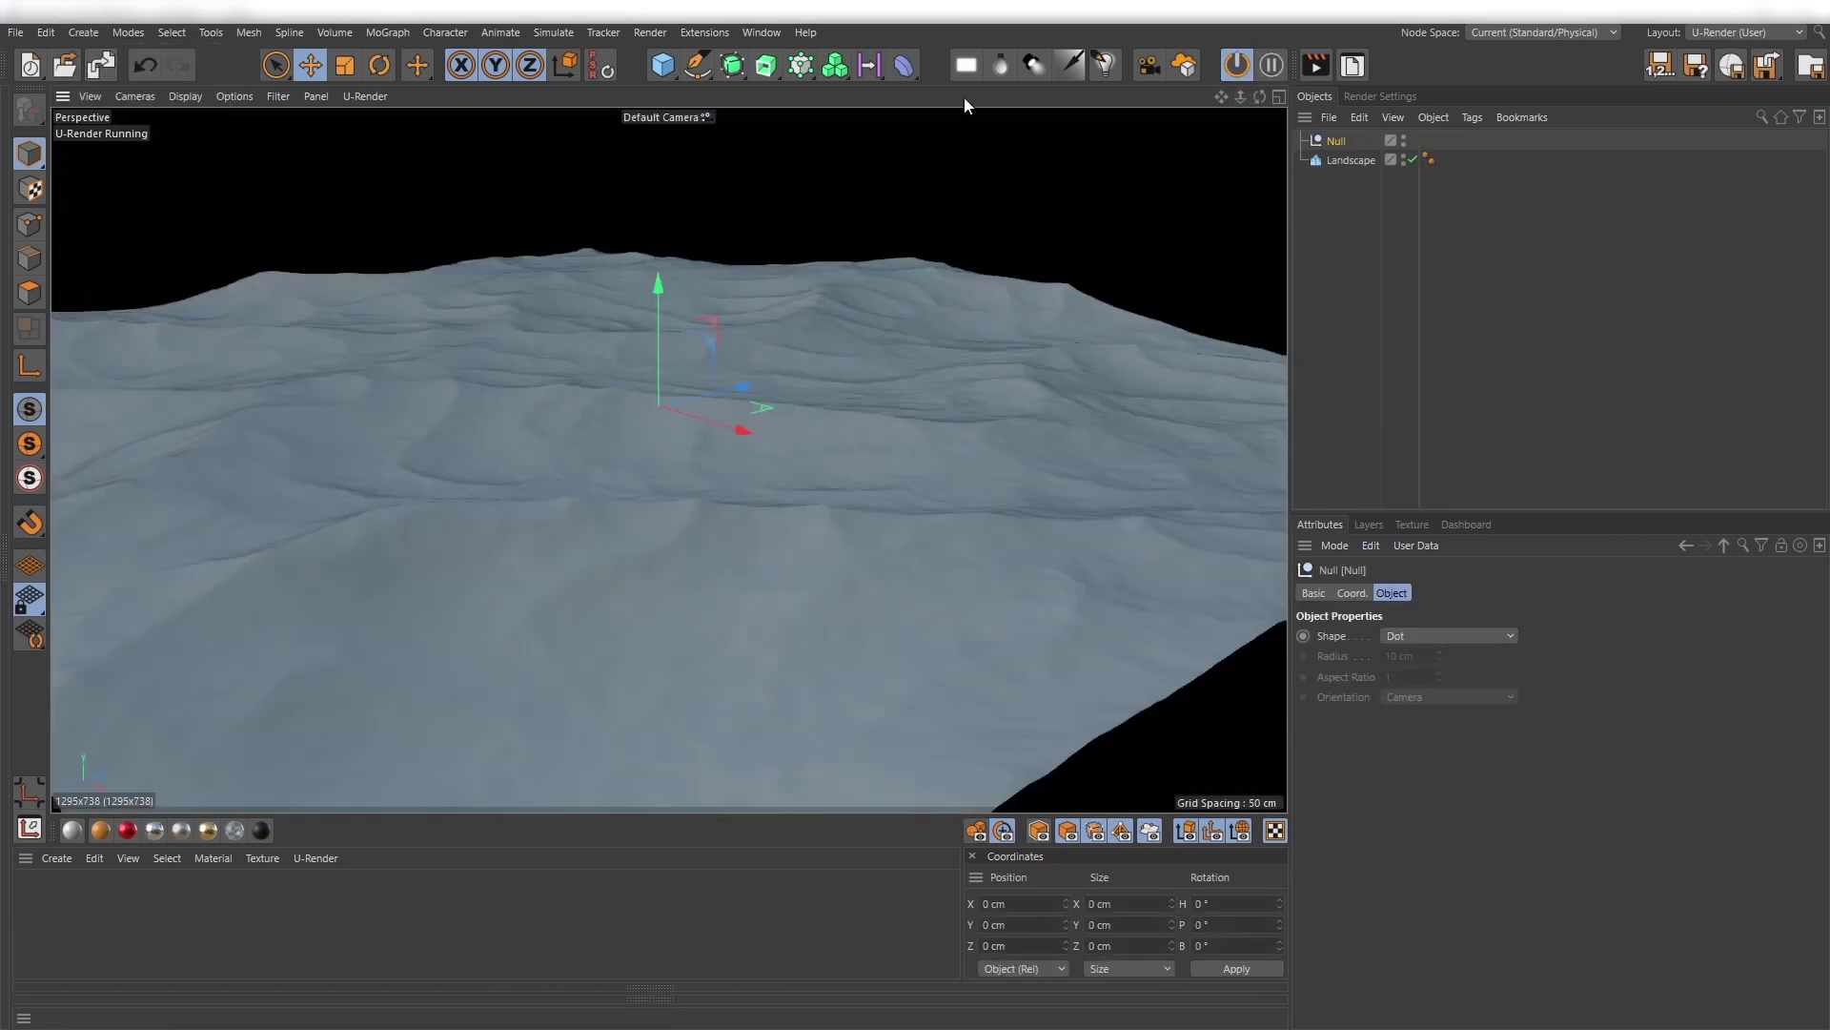
Add a spot light as a child of the null and move it back along Z to about -1373 cm.
{"action": "left_click", "coordinate": [1033, 65]}
{"action": "left_click_drag", "start_coordinate": [1337, 141], "coordinate": [1342, 162]}
{"action": "left_click_drag", "start_coordinate": [736, 385], "coordinate": [5, 553]}
{"action": "scroll", "coordinate": [682, 498], "scroll_direction": "down", "scroll_amount": 5}
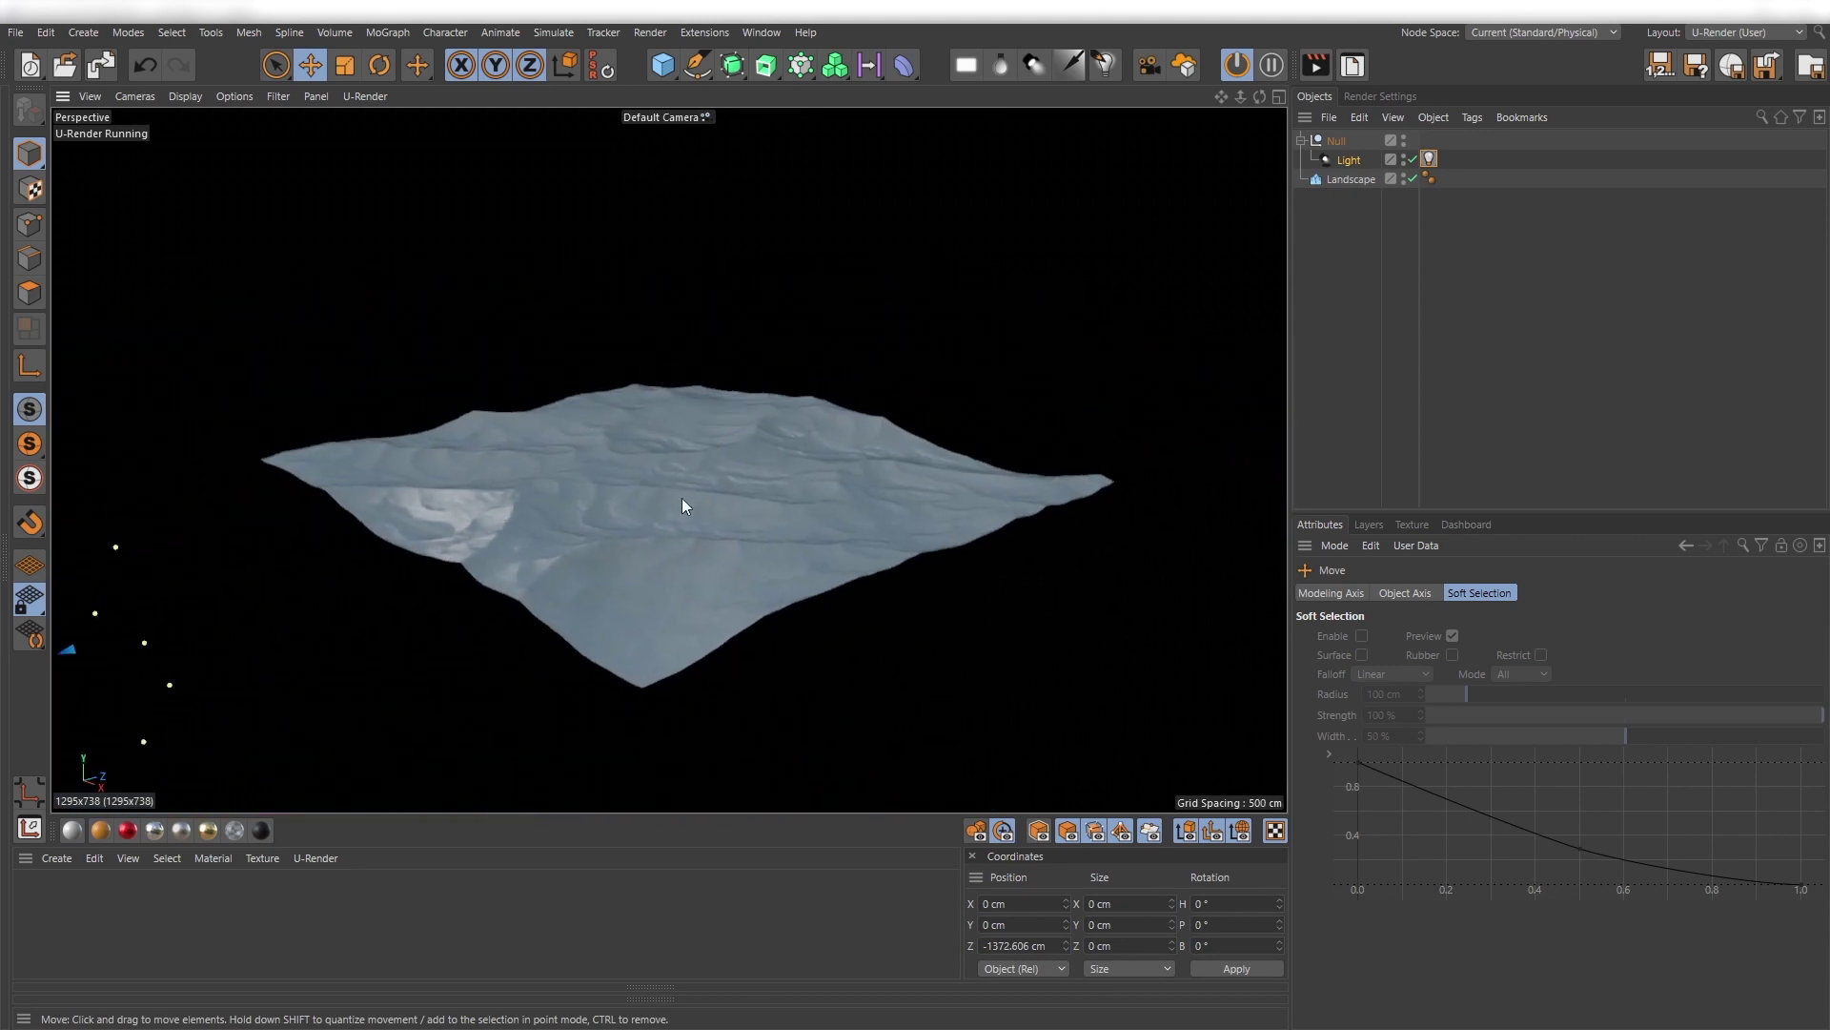
Rotate the null so that its child light shines down onto the landscape from above.
{"action": "left_click_drag", "start_coordinate": [682, 498], "coordinate": [606, 492], "text": "alt"}
{"action": "left_click", "coordinate": [1335, 140]}
{"action": "key", "text": "r"}
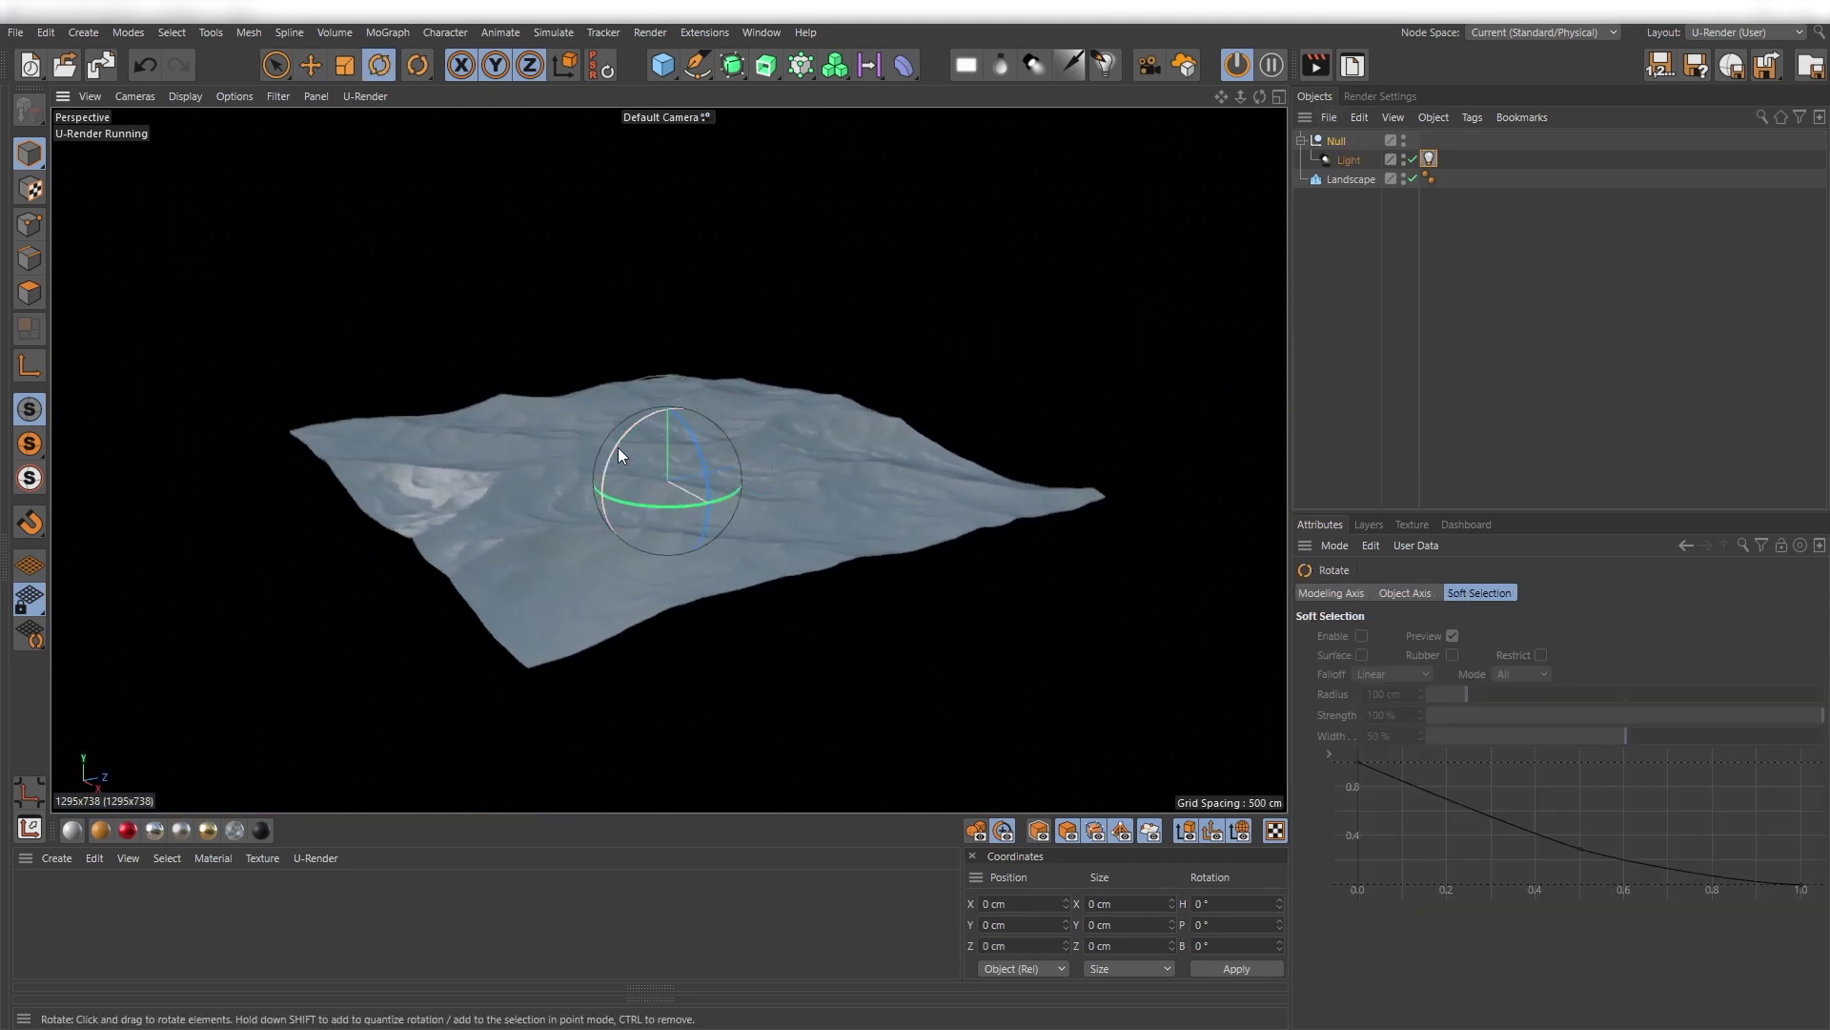
Move the light farther from the landscape, to about -1797 cm along its Z axis.
{"action": "left_click", "coordinate": [1349, 160]}
{"action": "key", "text": "e"}
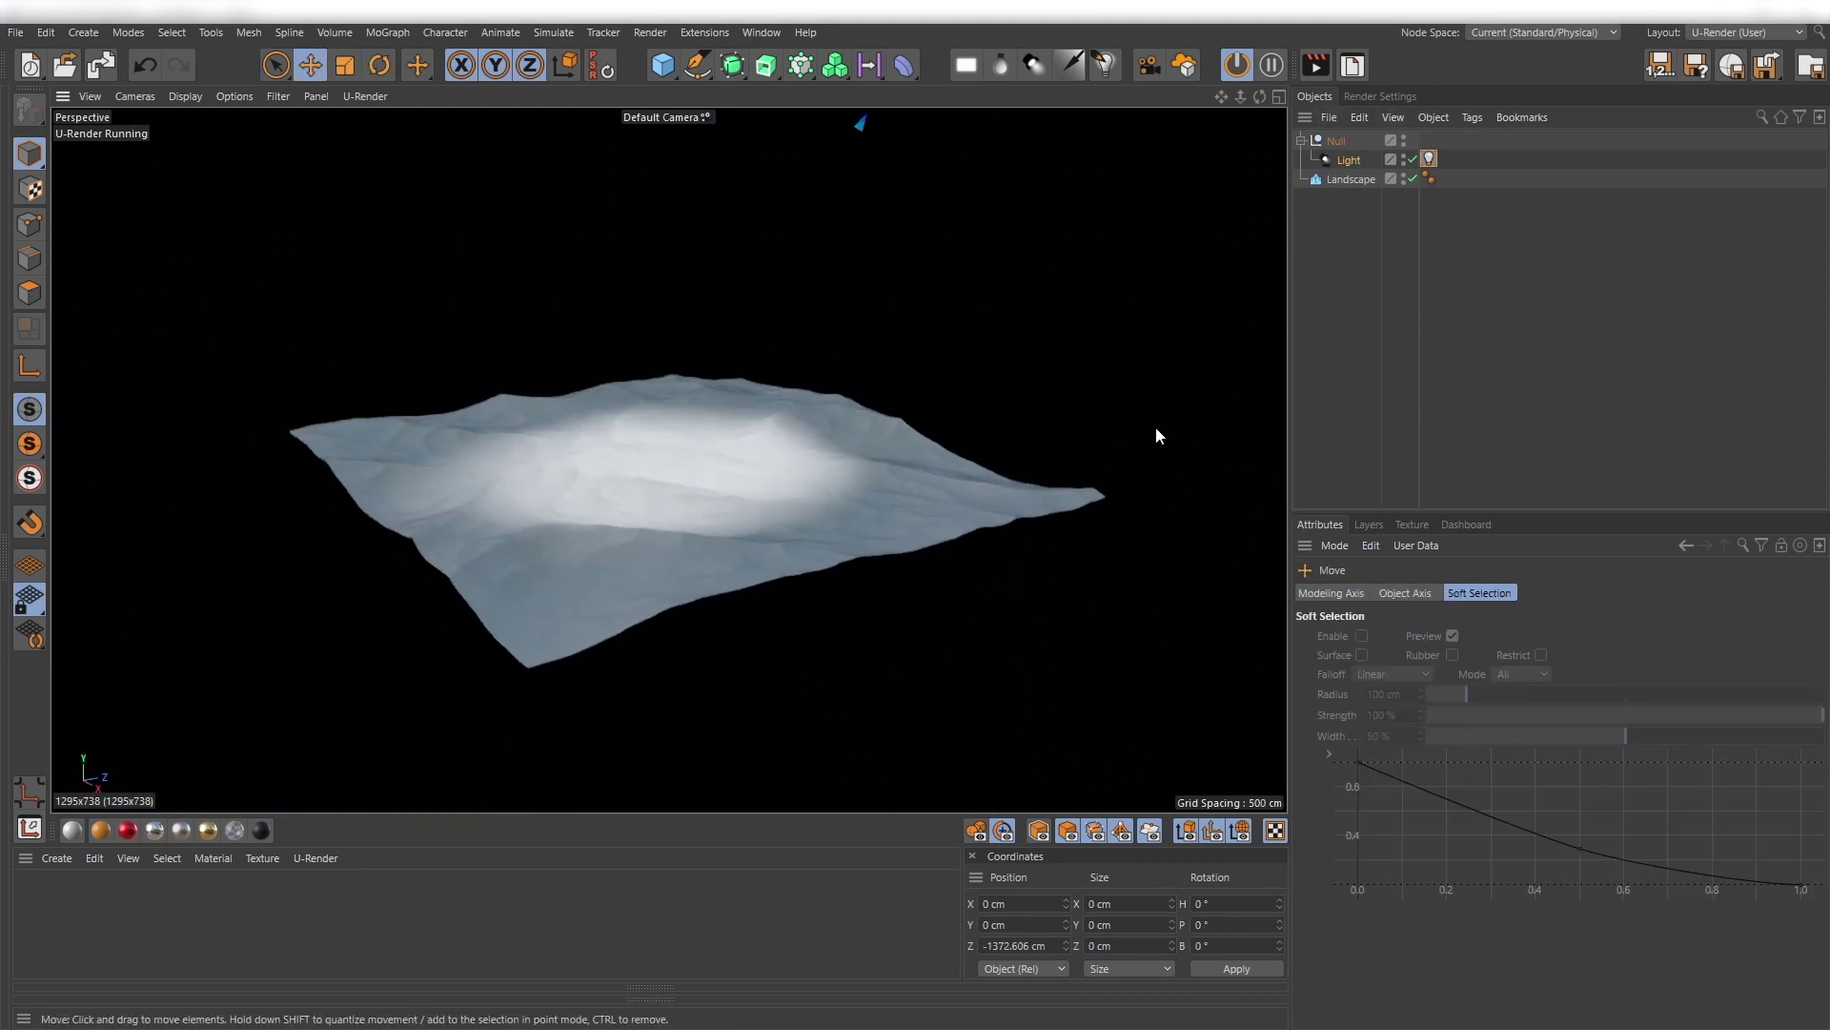
{"action": "middle_click_drag", "start_coordinate": [847, 408], "coordinate": [736, 667], "text": "alt"}
{"action": "left_click_drag", "start_coordinate": [883, 167], "coordinate": [1029, 28]}
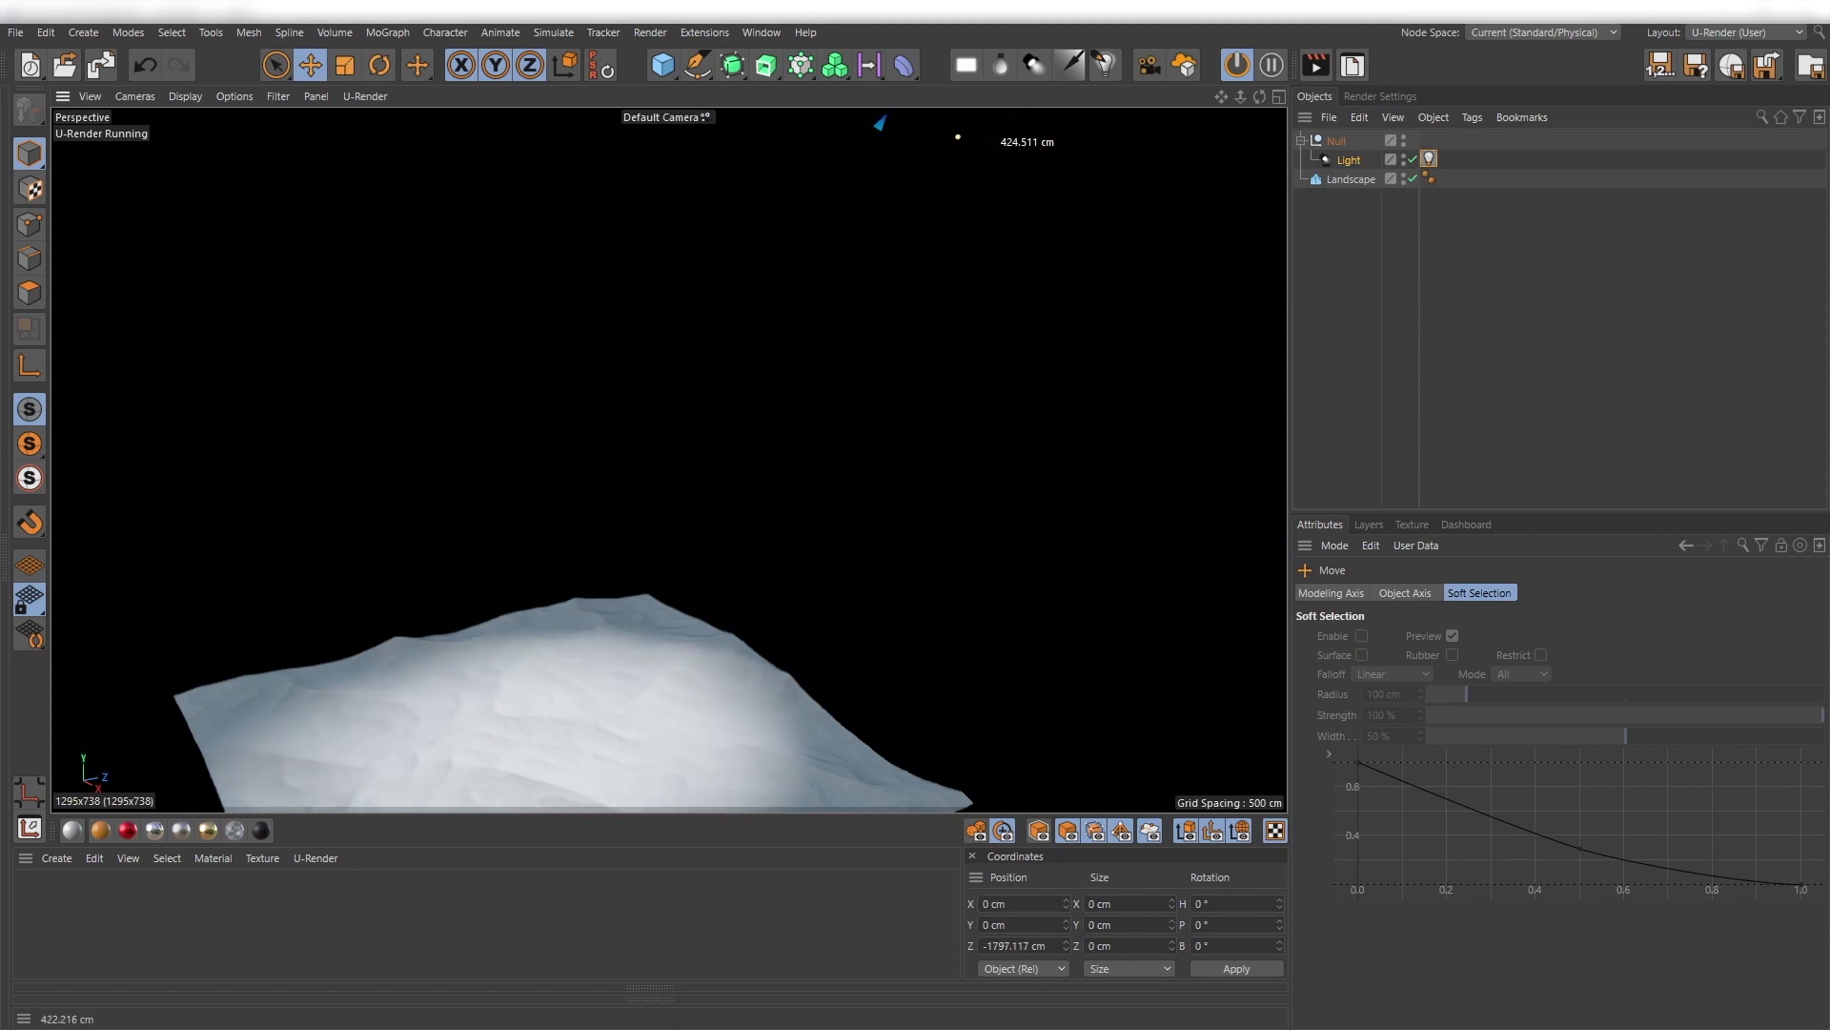
{"action": "middle_click_drag", "start_coordinate": [567, 604], "coordinate": [601, 445], "text": "alt"}
{"action": "right_click_drag", "start_coordinate": [601, 446], "coordinate": [756, 527], "text": "alt"}
{"action": "left_click_drag", "start_coordinate": [756, 527], "coordinate": [654, 483], "text": "alt"}
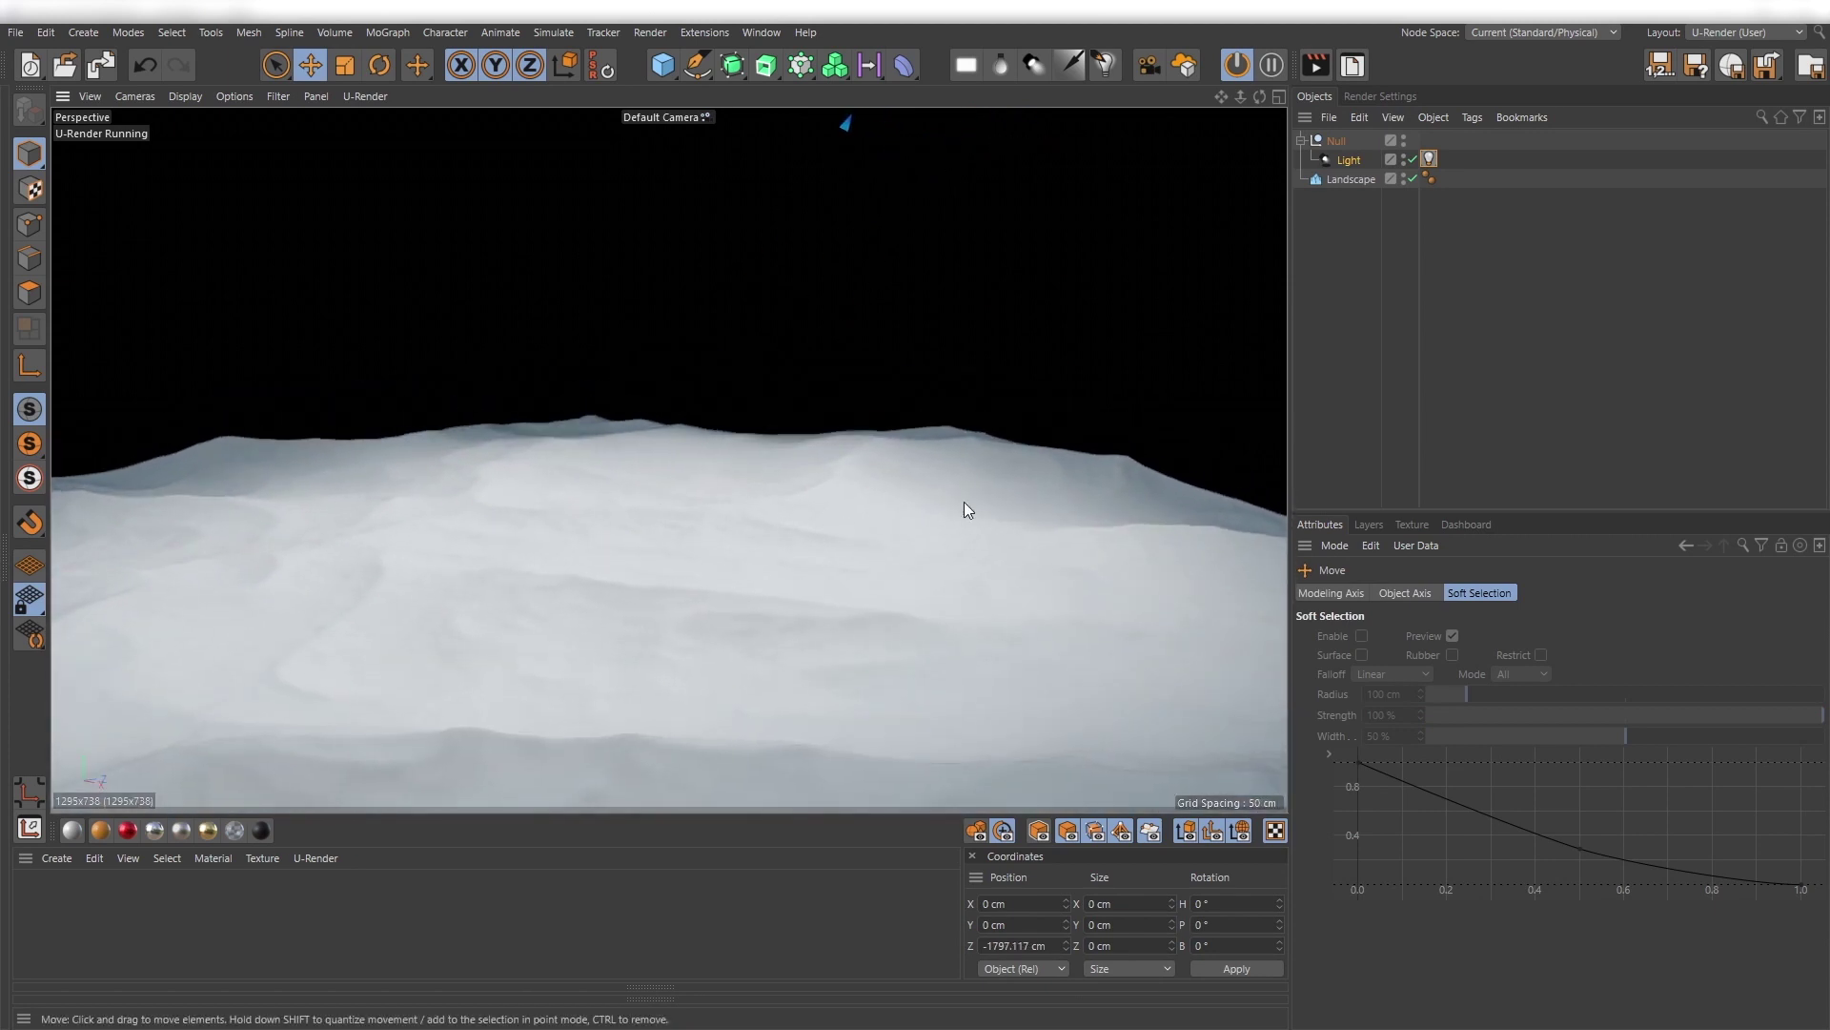
Add a Disc primitive and make it a child of the light.
{"action": "left_click_drag", "start_coordinate": [655, 78], "coordinate": [711, 127]}
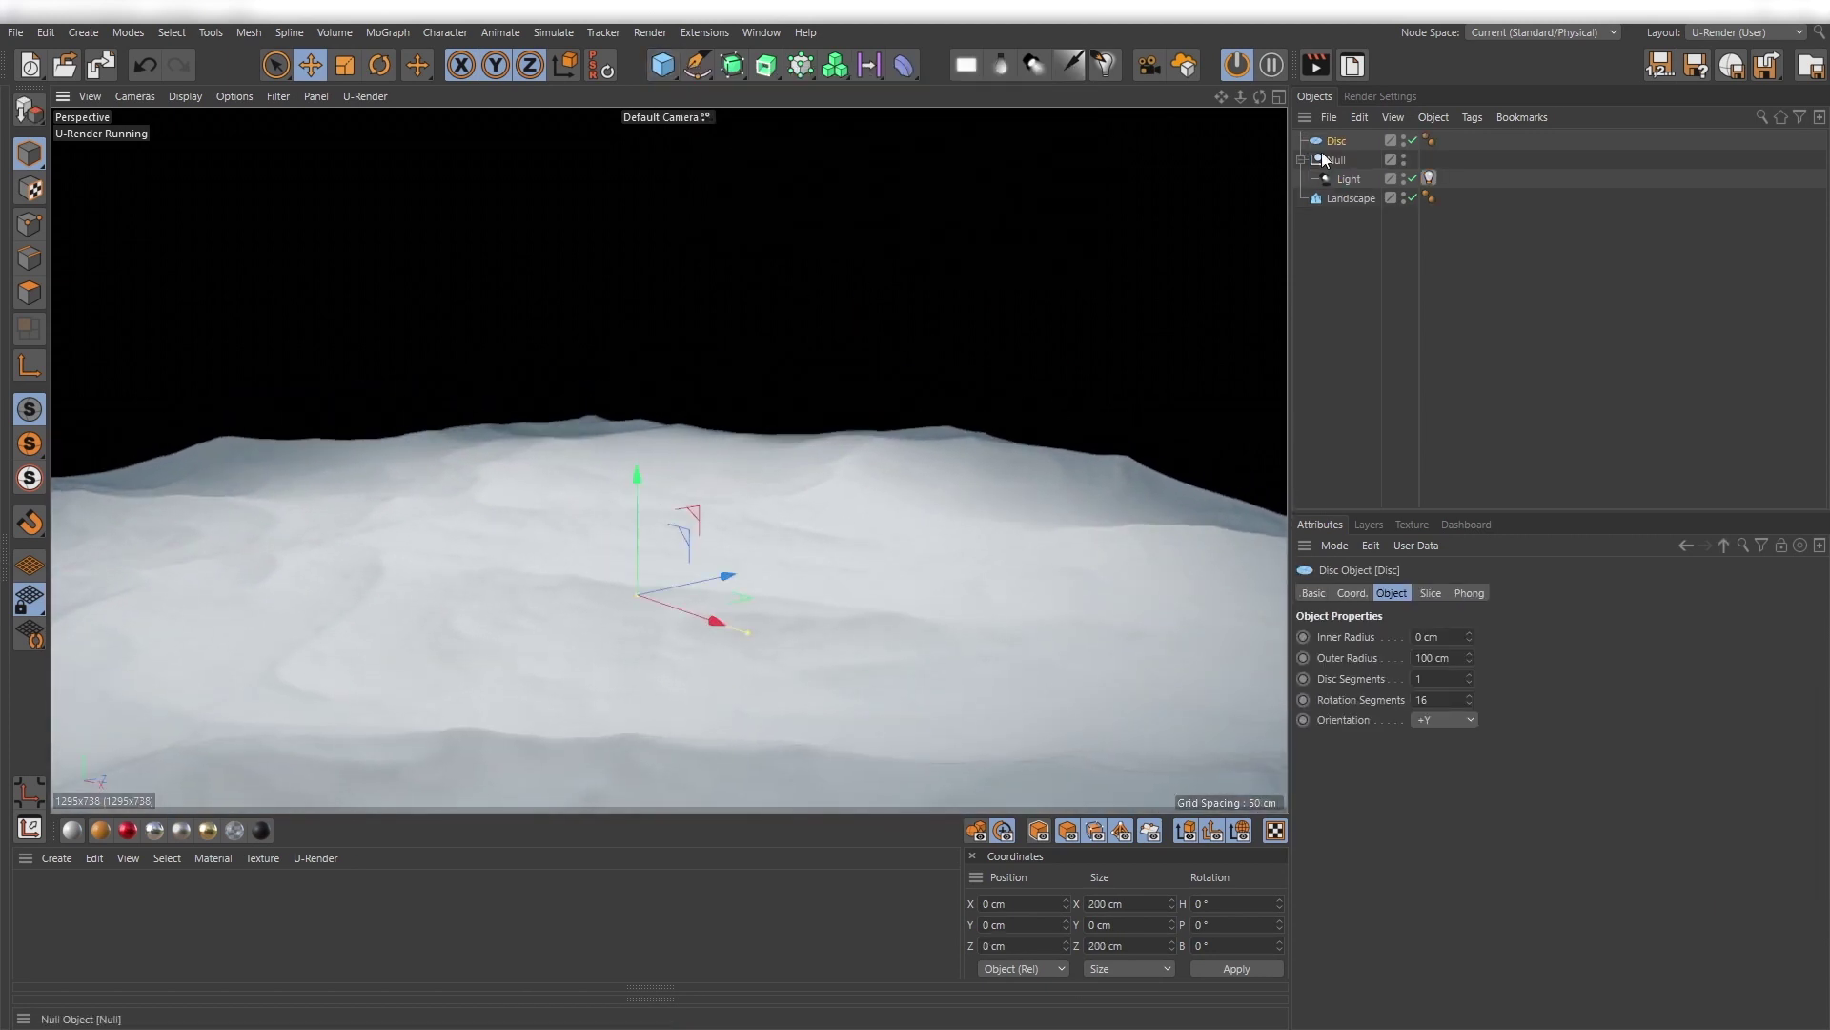
{"action": "left_click_drag", "start_coordinate": [1320, 143], "coordinate": [1352, 181]}
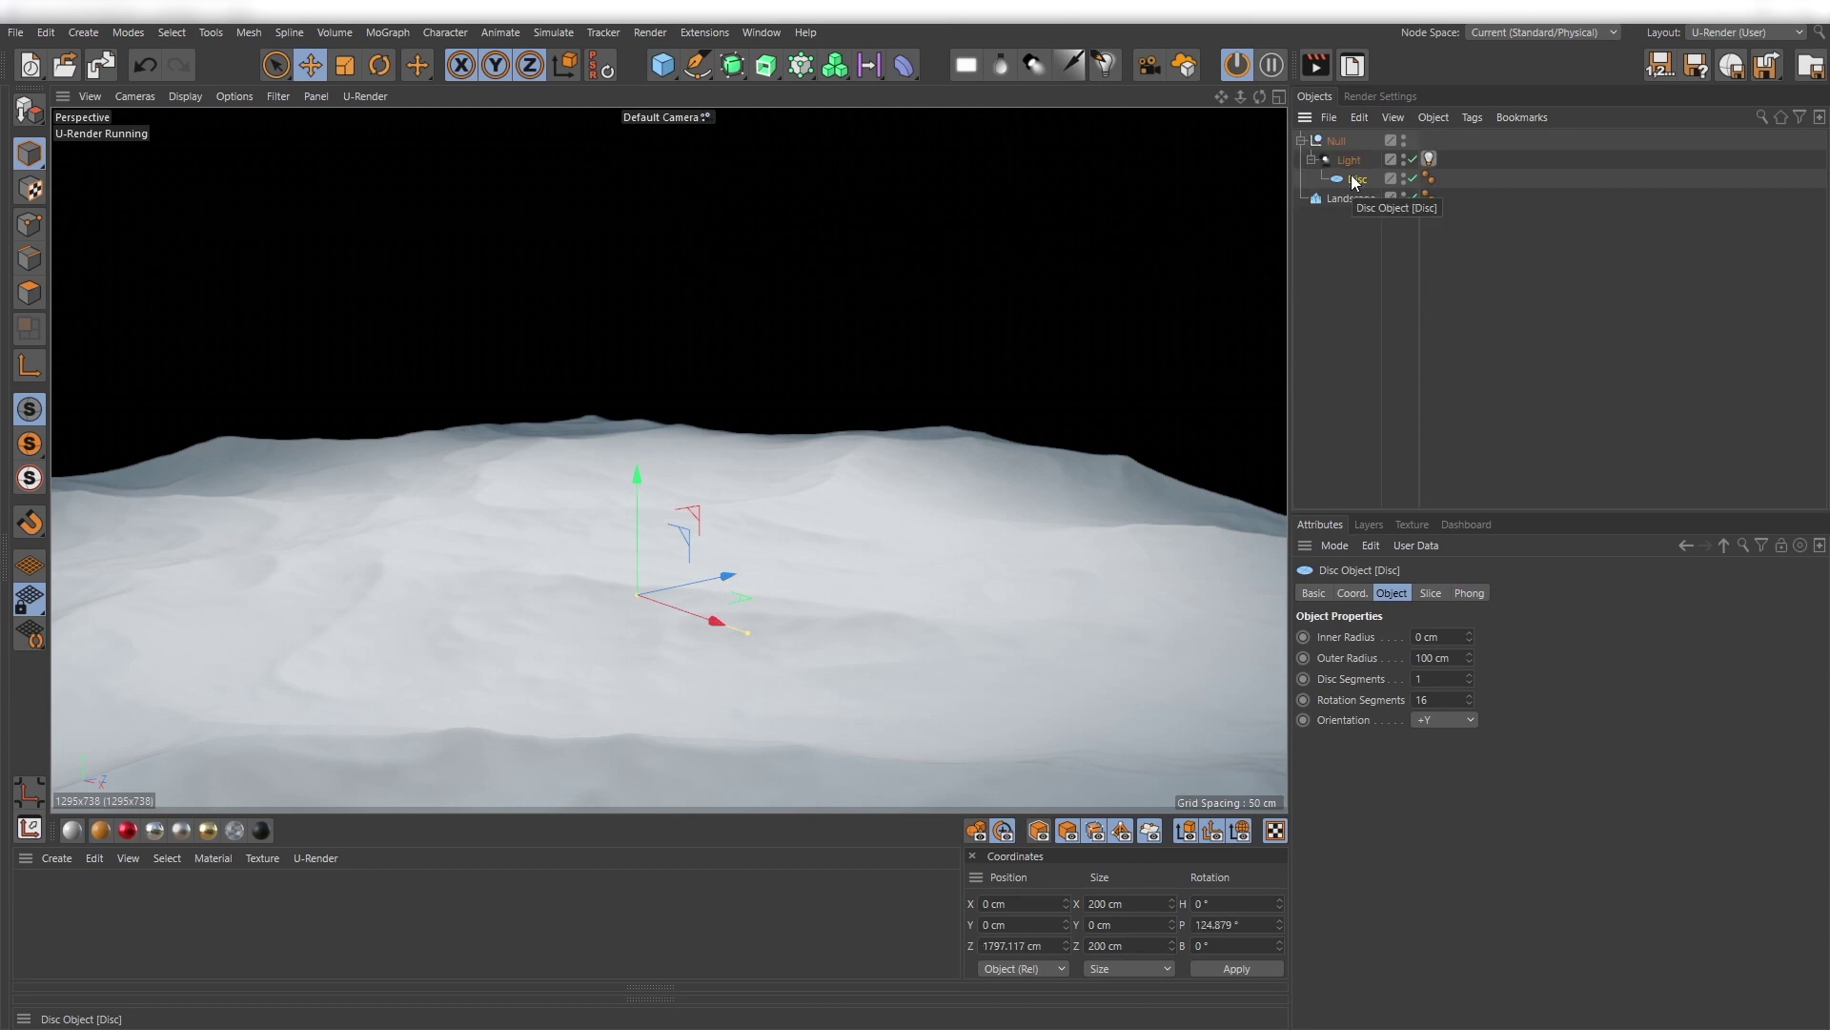
Reset the disc's Z position to 0 cm and its pitch rotation to 0° so it aligns with the light.
{"action": "scroll", "coordinate": [735, 655], "scroll_direction": "down", "scroll_amount": 8}
{"action": "left_click", "coordinate": [1352, 592]}
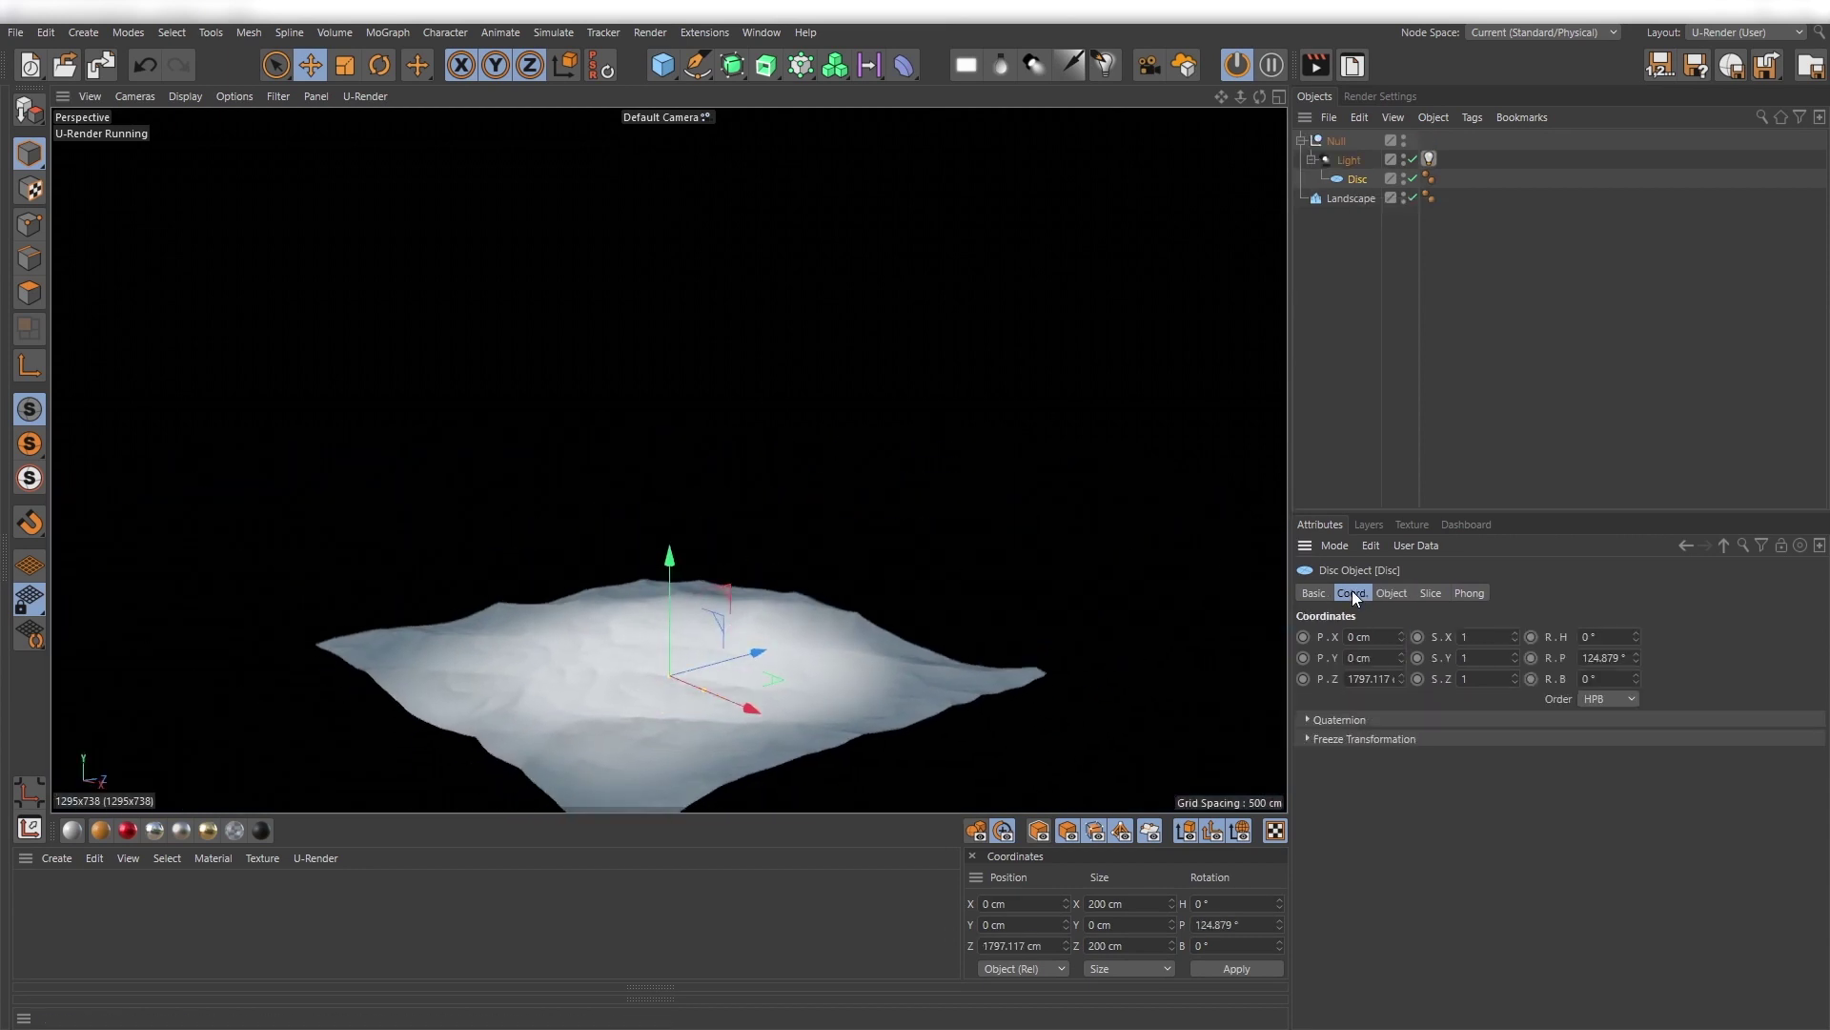
{"action": "double_click", "coordinate": [1372, 679]}
{"action": "type", "text": "0"}
{"action": "key", "text": "Return"}
{"action": "key", "text": "Tab"}
{"action": "double_click", "coordinate": [1603, 658]}
{"action": "type", "text": "0"}
{"action": "key", "text": "Return"}
{"action": "middle_click_drag", "start_coordinate": [839, 410], "coordinate": [803, 551], "text": "alt"}
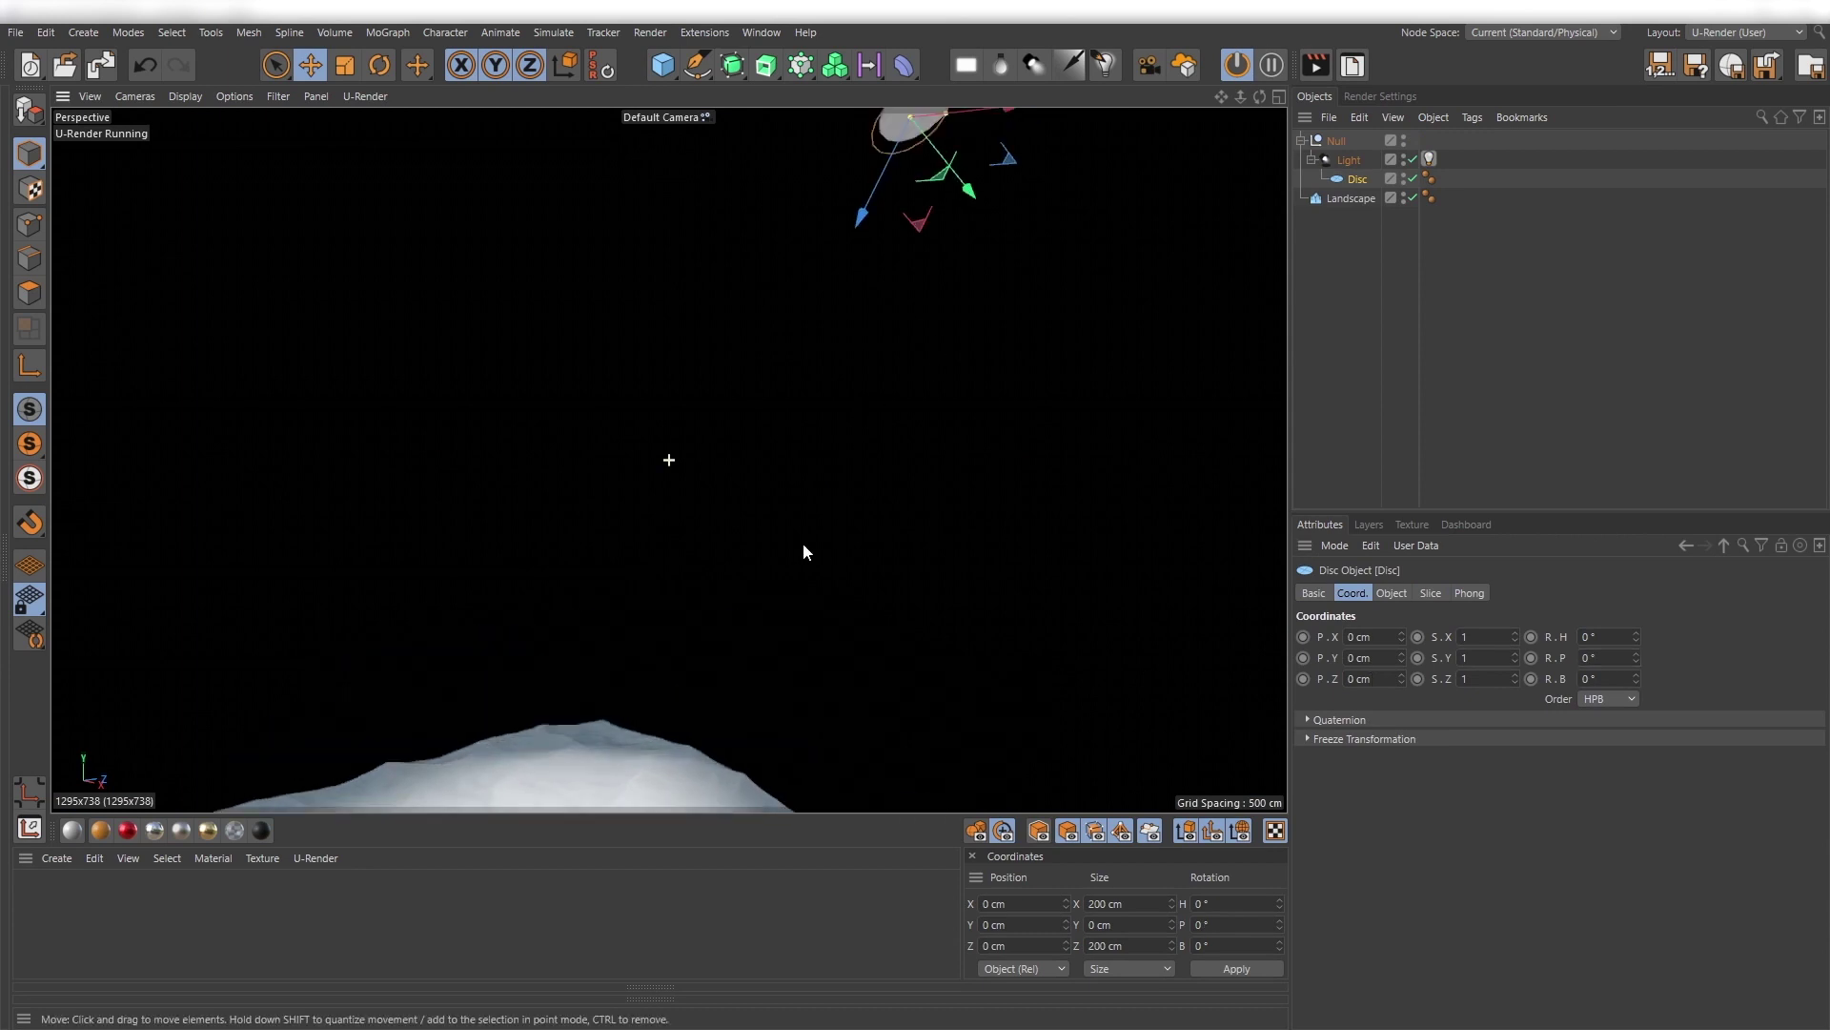
Set the disc's orientation to -Z and move it about 319 cm in front of the light.
{"action": "left_click", "coordinate": [1391, 592]}
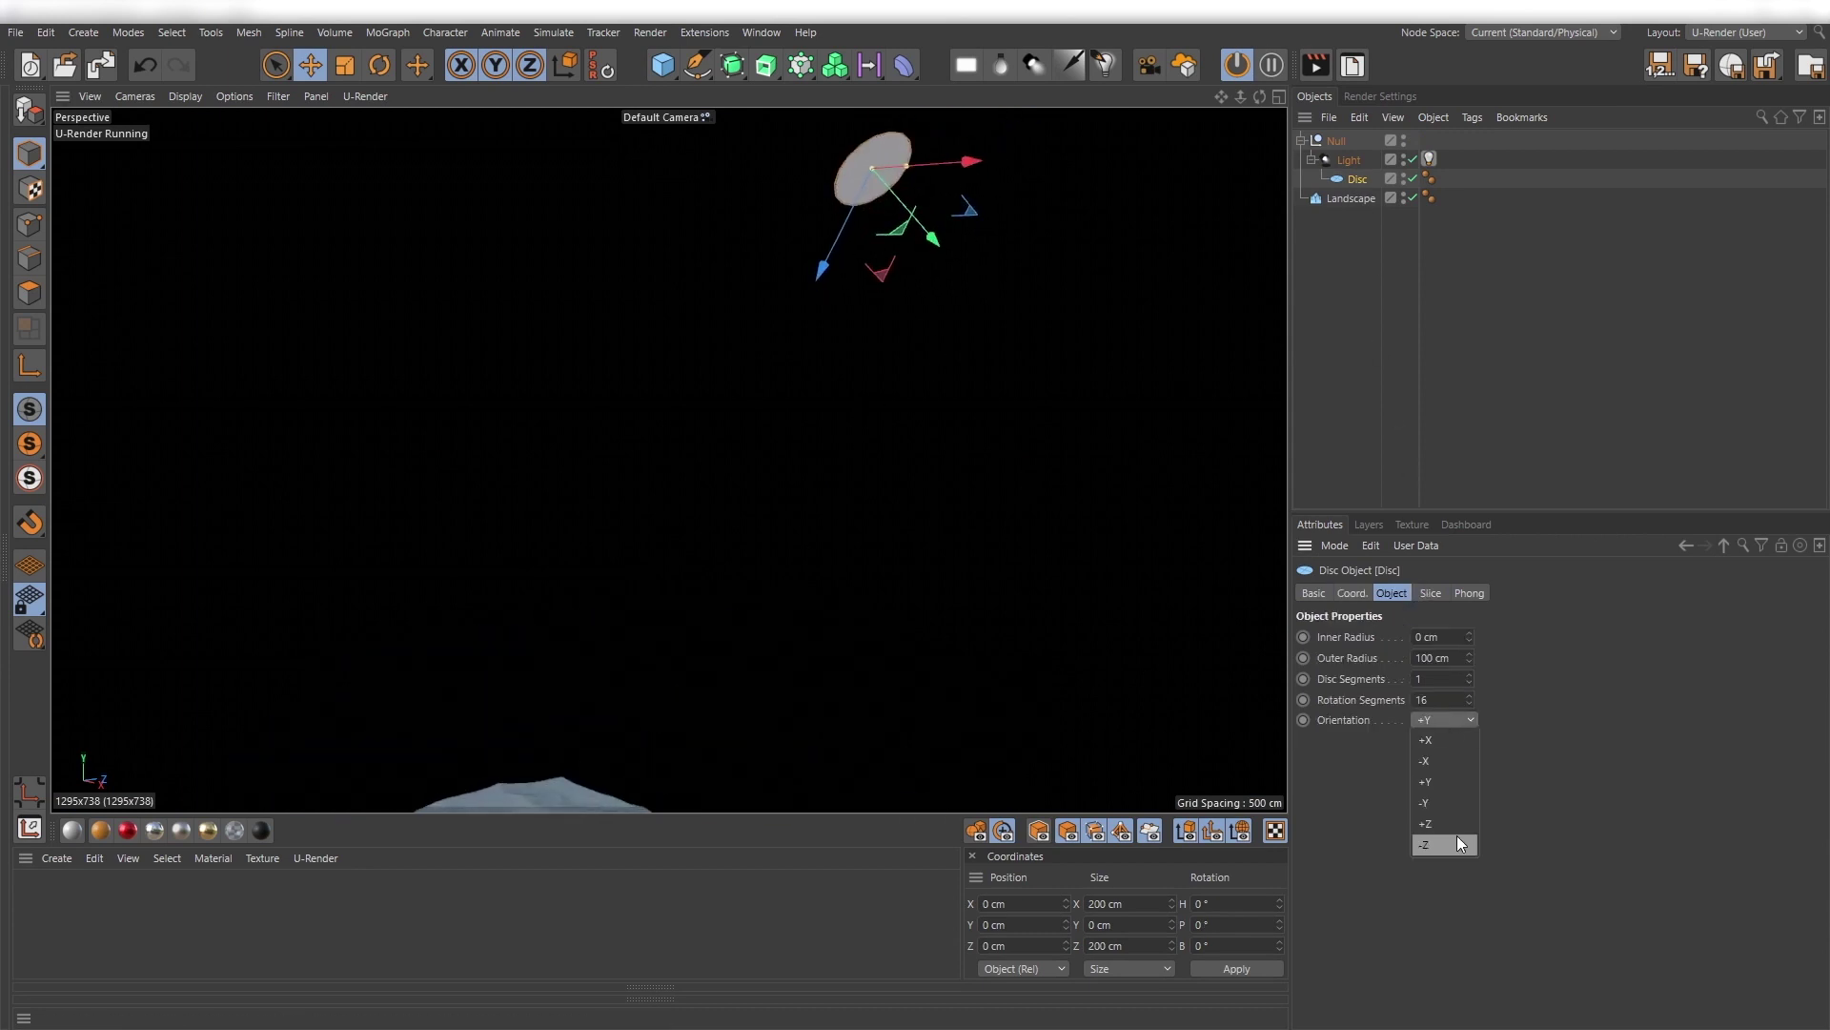
{"action": "left_click", "coordinate": [1456, 844]}
{"action": "left_click_drag", "start_coordinate": [821, 271], "coordinate": [791, 393]}
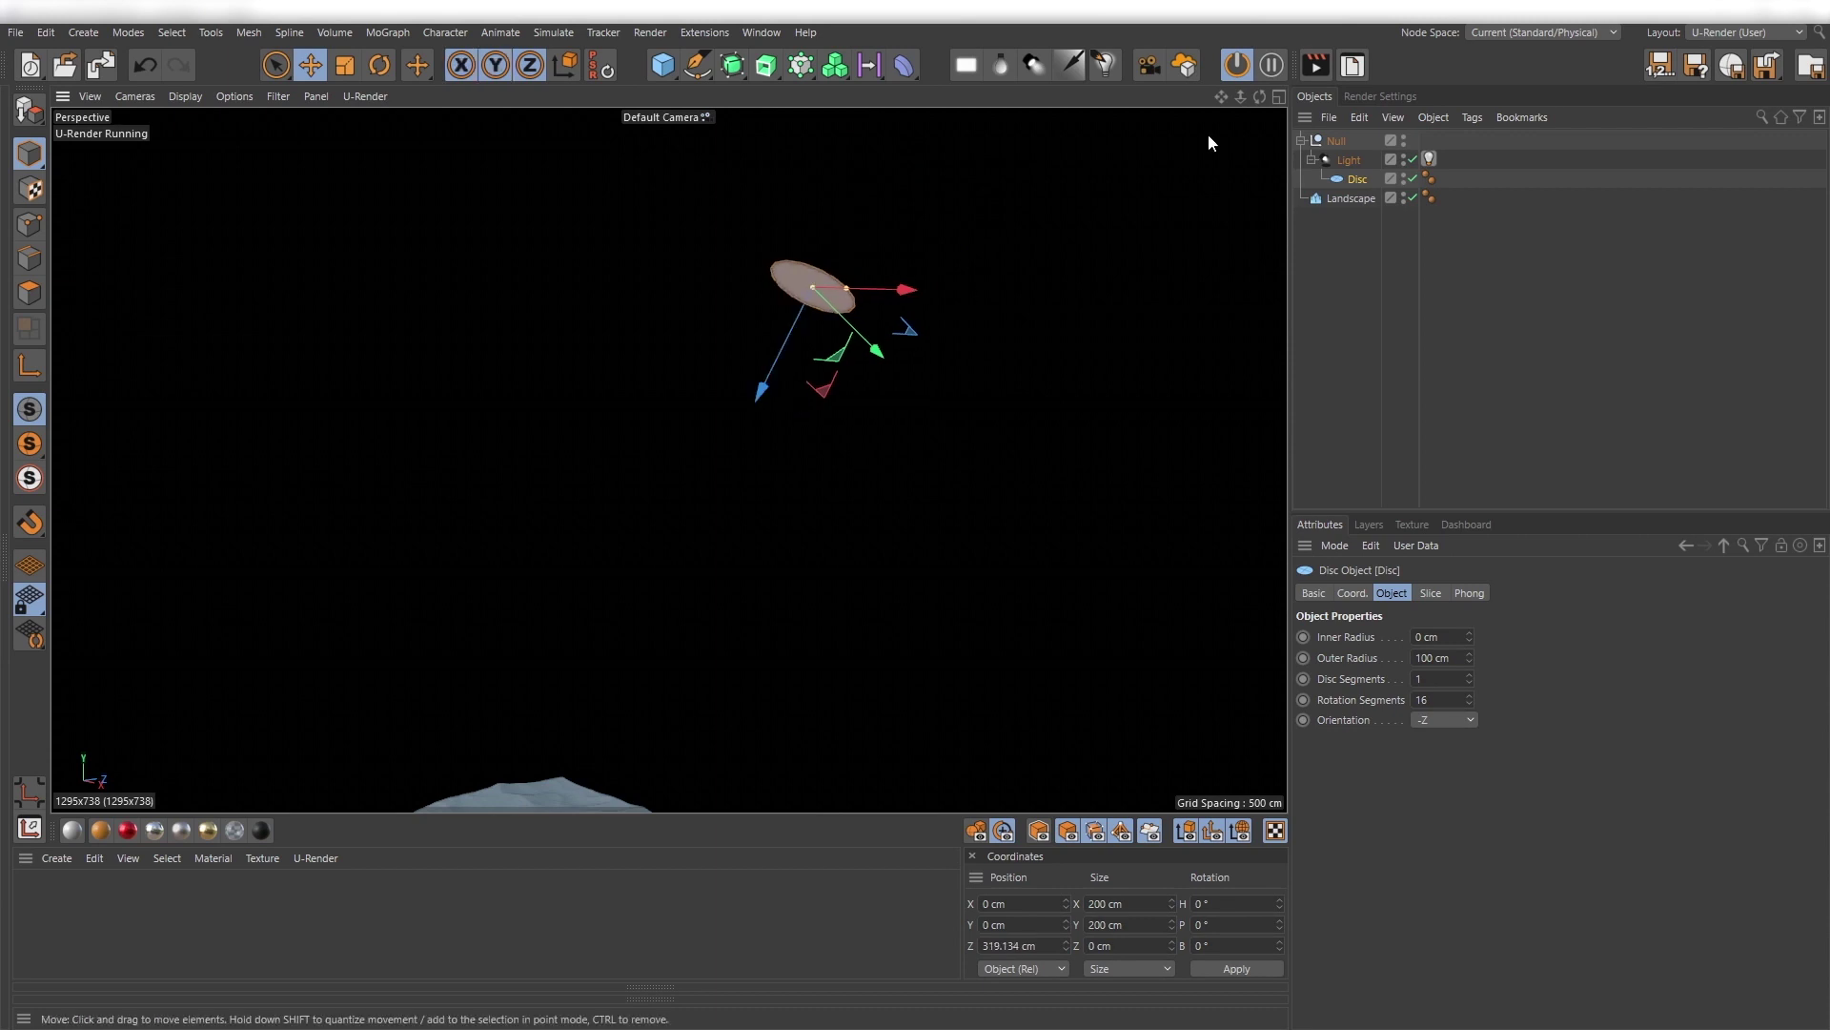
Pause and resume the U-Render preview, and check the disc's shadow on the landscape.
{"action": "left_click", "coordinate": [1271, 66]}
{"action": "left_click", "coordinate": [1271, 67]}
{"action": "middle_click_drag", "start_coordinate": [707, 545], "coordinate": [742, 328], "text": "alt"}
{"action": "middle_click_drag", "start_coordinate": [710, 568], "coordinate": [677, 458], "text": "alt"}
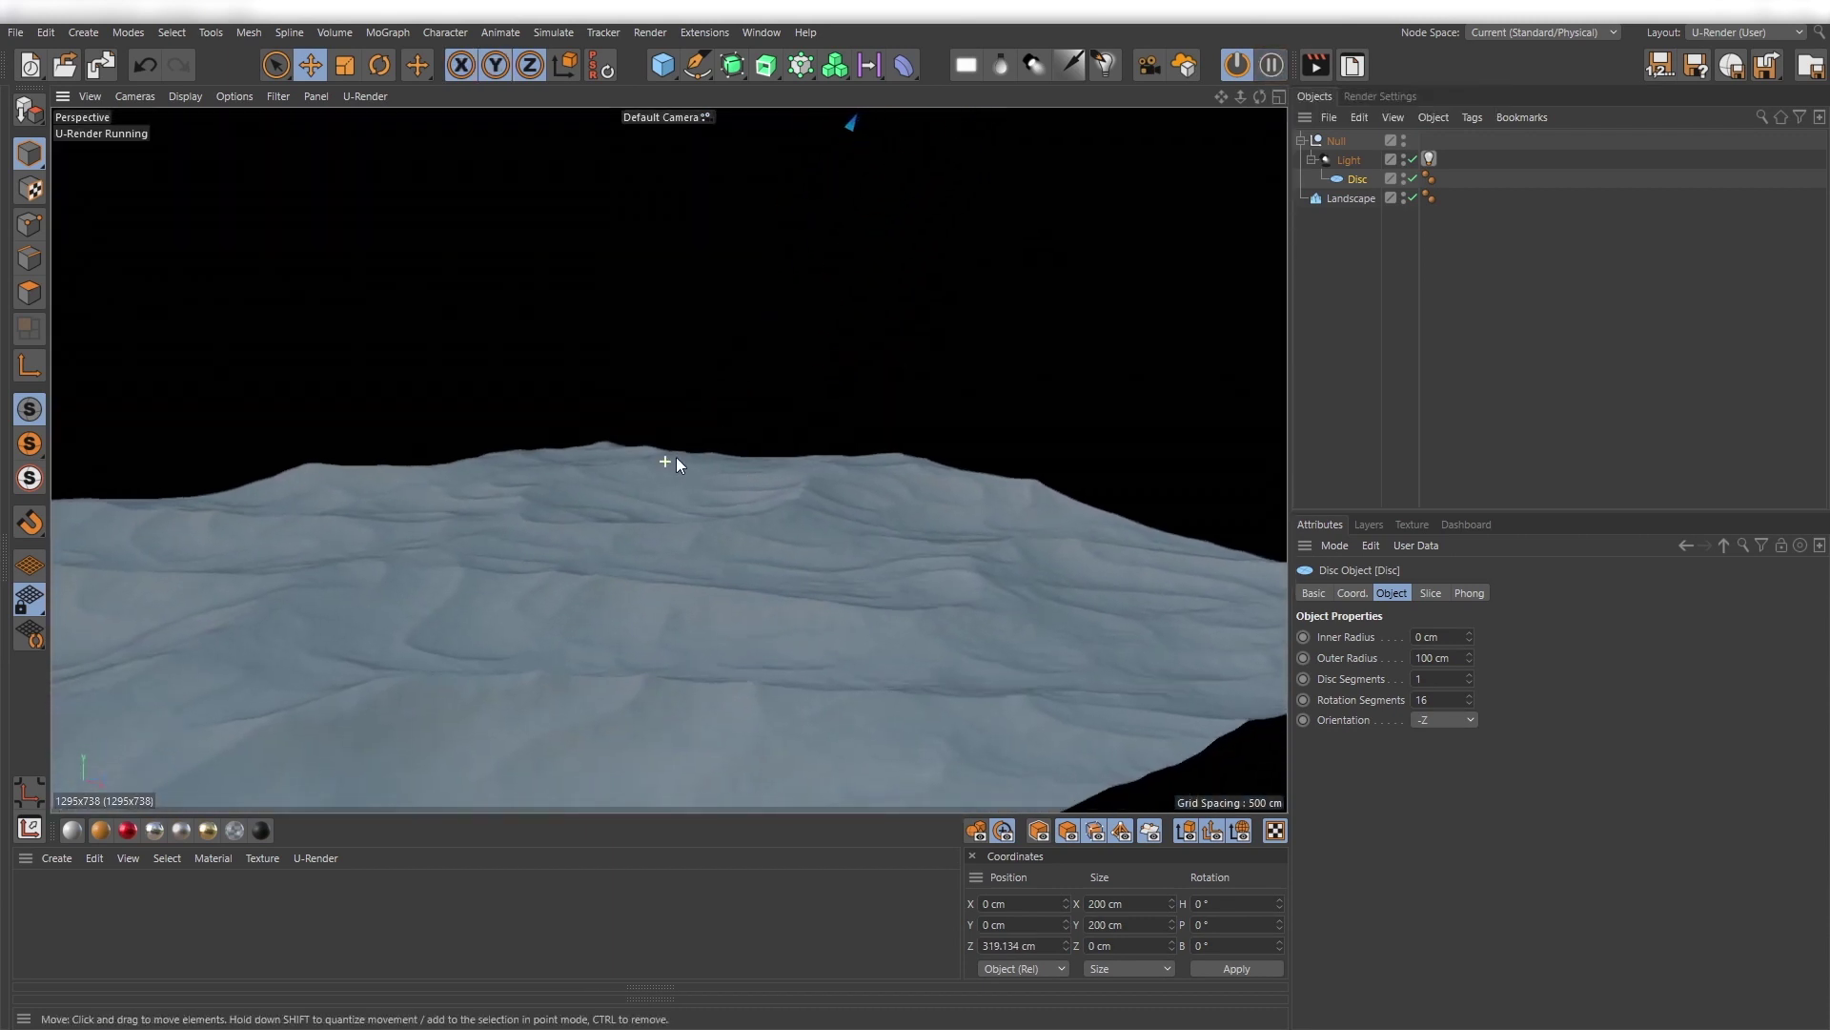
Give the disc a new U-Render Advanced material with its Color and Reflectance channels disabled.
{"action": "left_click", "coordinate": [74, 831]}
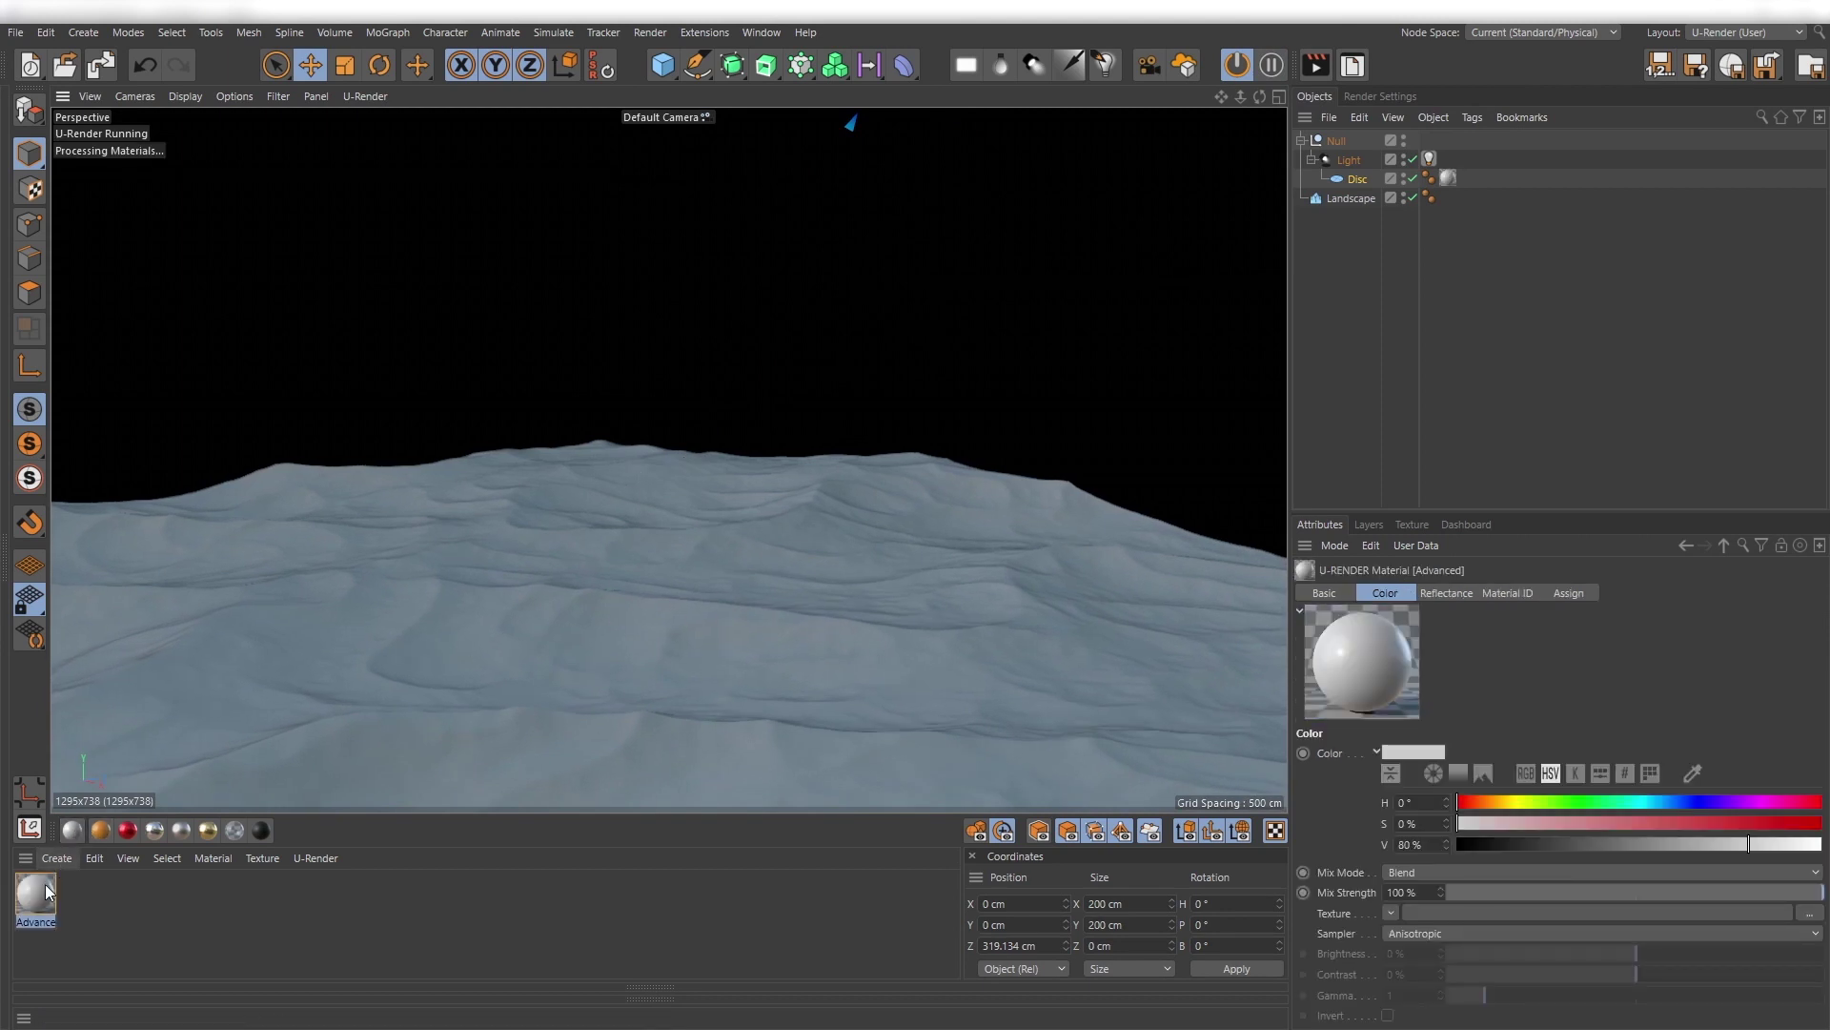
{"action": "left_click", "coordinate": [1298, 418]}
{"action": "left_click_drag", "start_coordinate": [1294, 410], "coordinate": [1486, 407]}
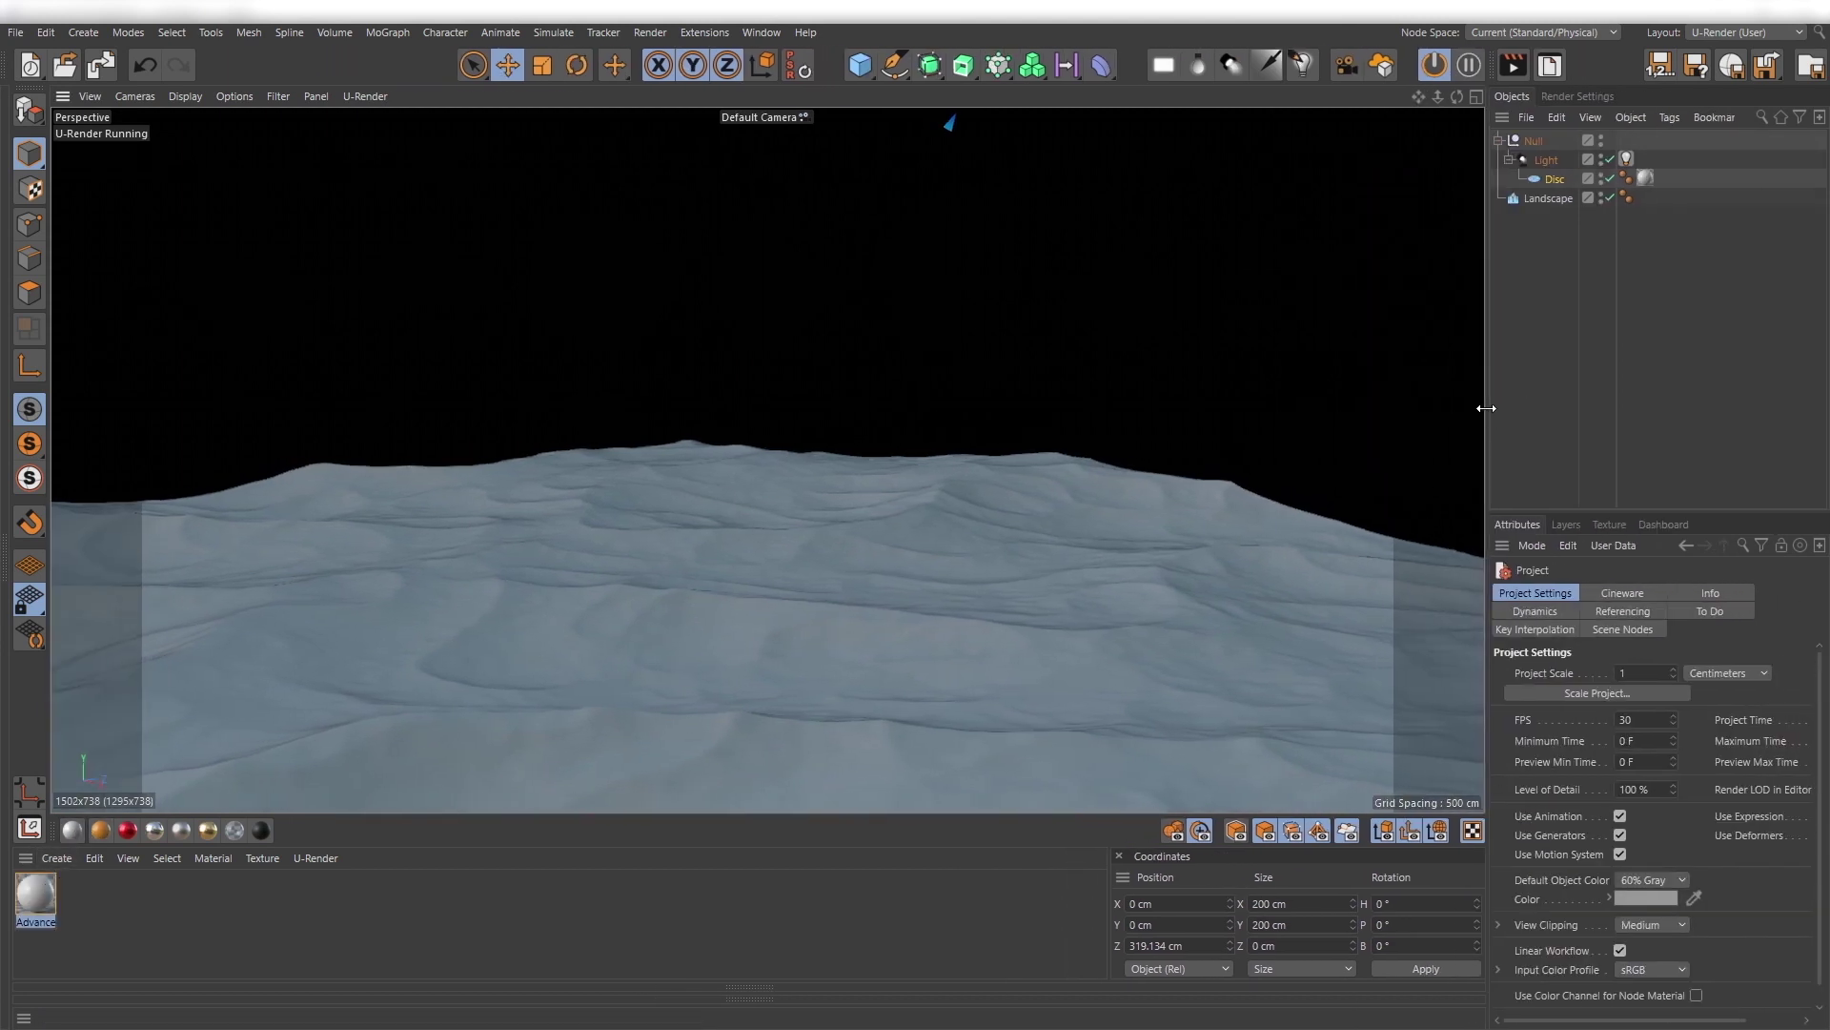
{"action": "double_click", "coordinate": [38, 893]}
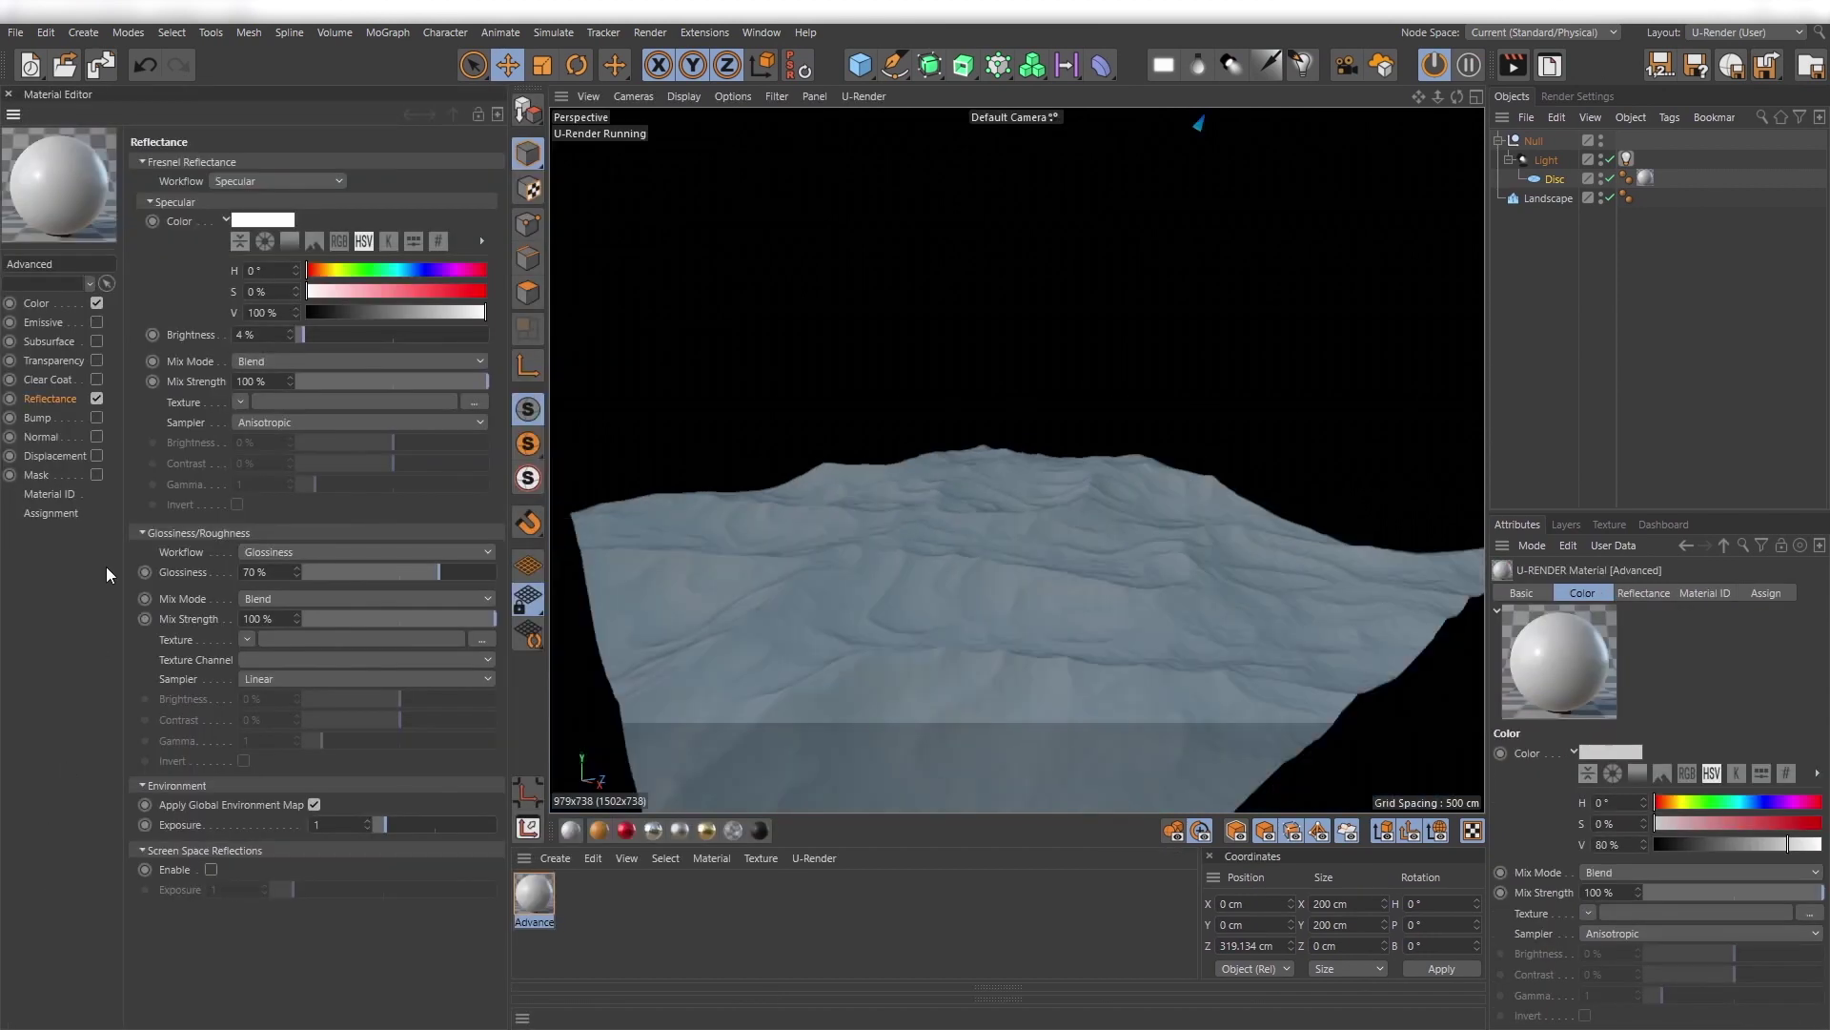
{"action": "left_click", "coordinate": [96, 302]}
{"action": "left_click", "coordinate": [97, 398]}
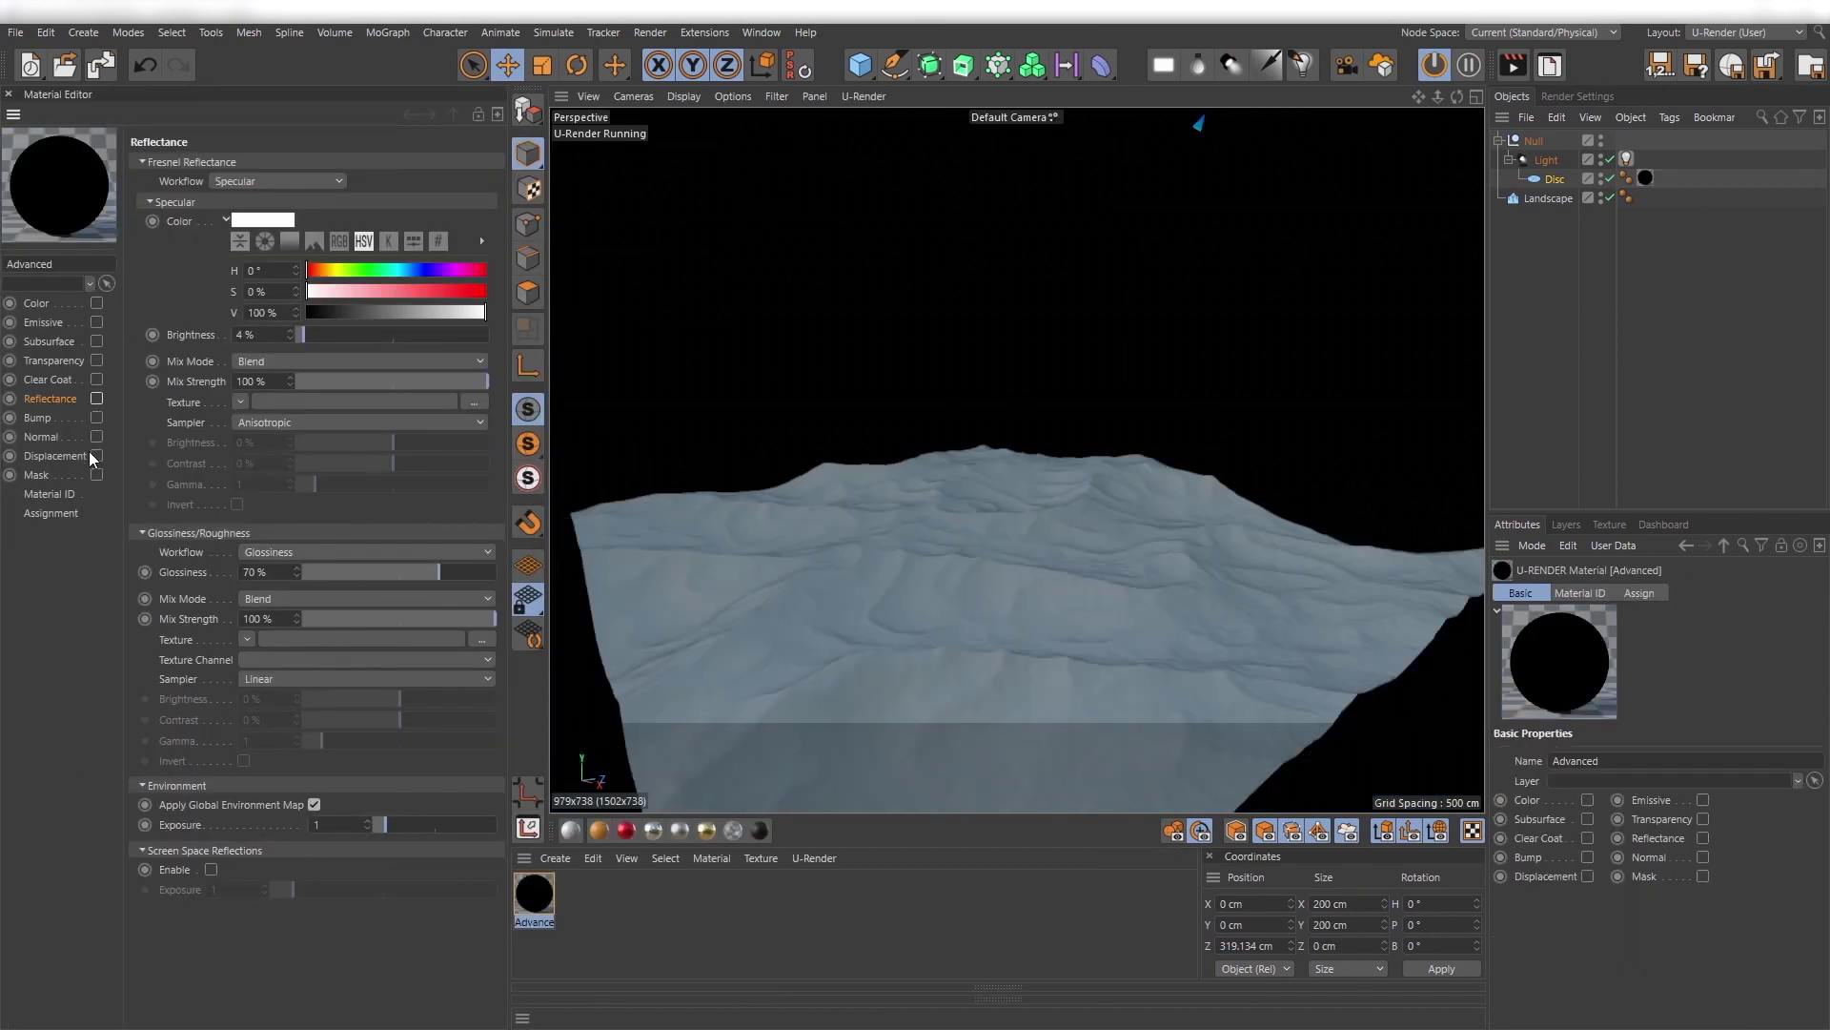
Enable the material's Mask channel with a Noise texture at High resolution.
{"action": "left_click", "coordinate": [97, 474]}
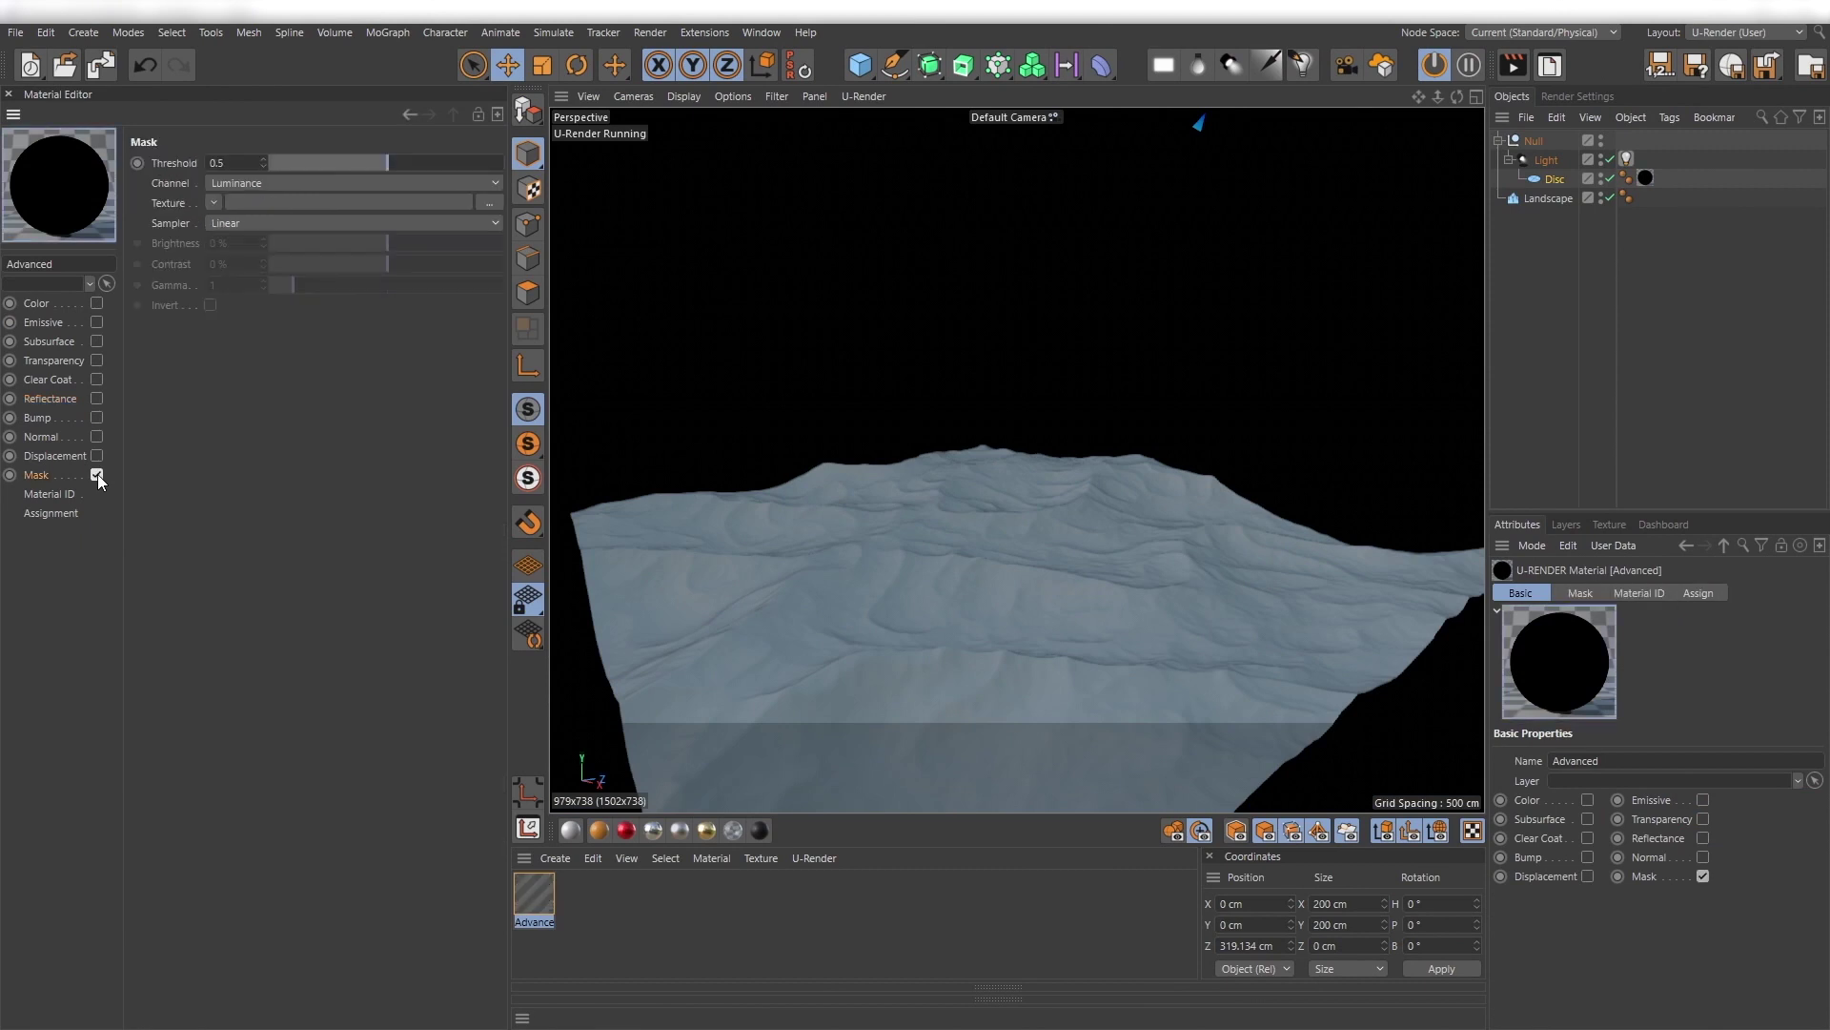
{"action": "left_click", "coordinate": [212, 203]}
{"action": "left_click", "coordinate": [223, 444]}
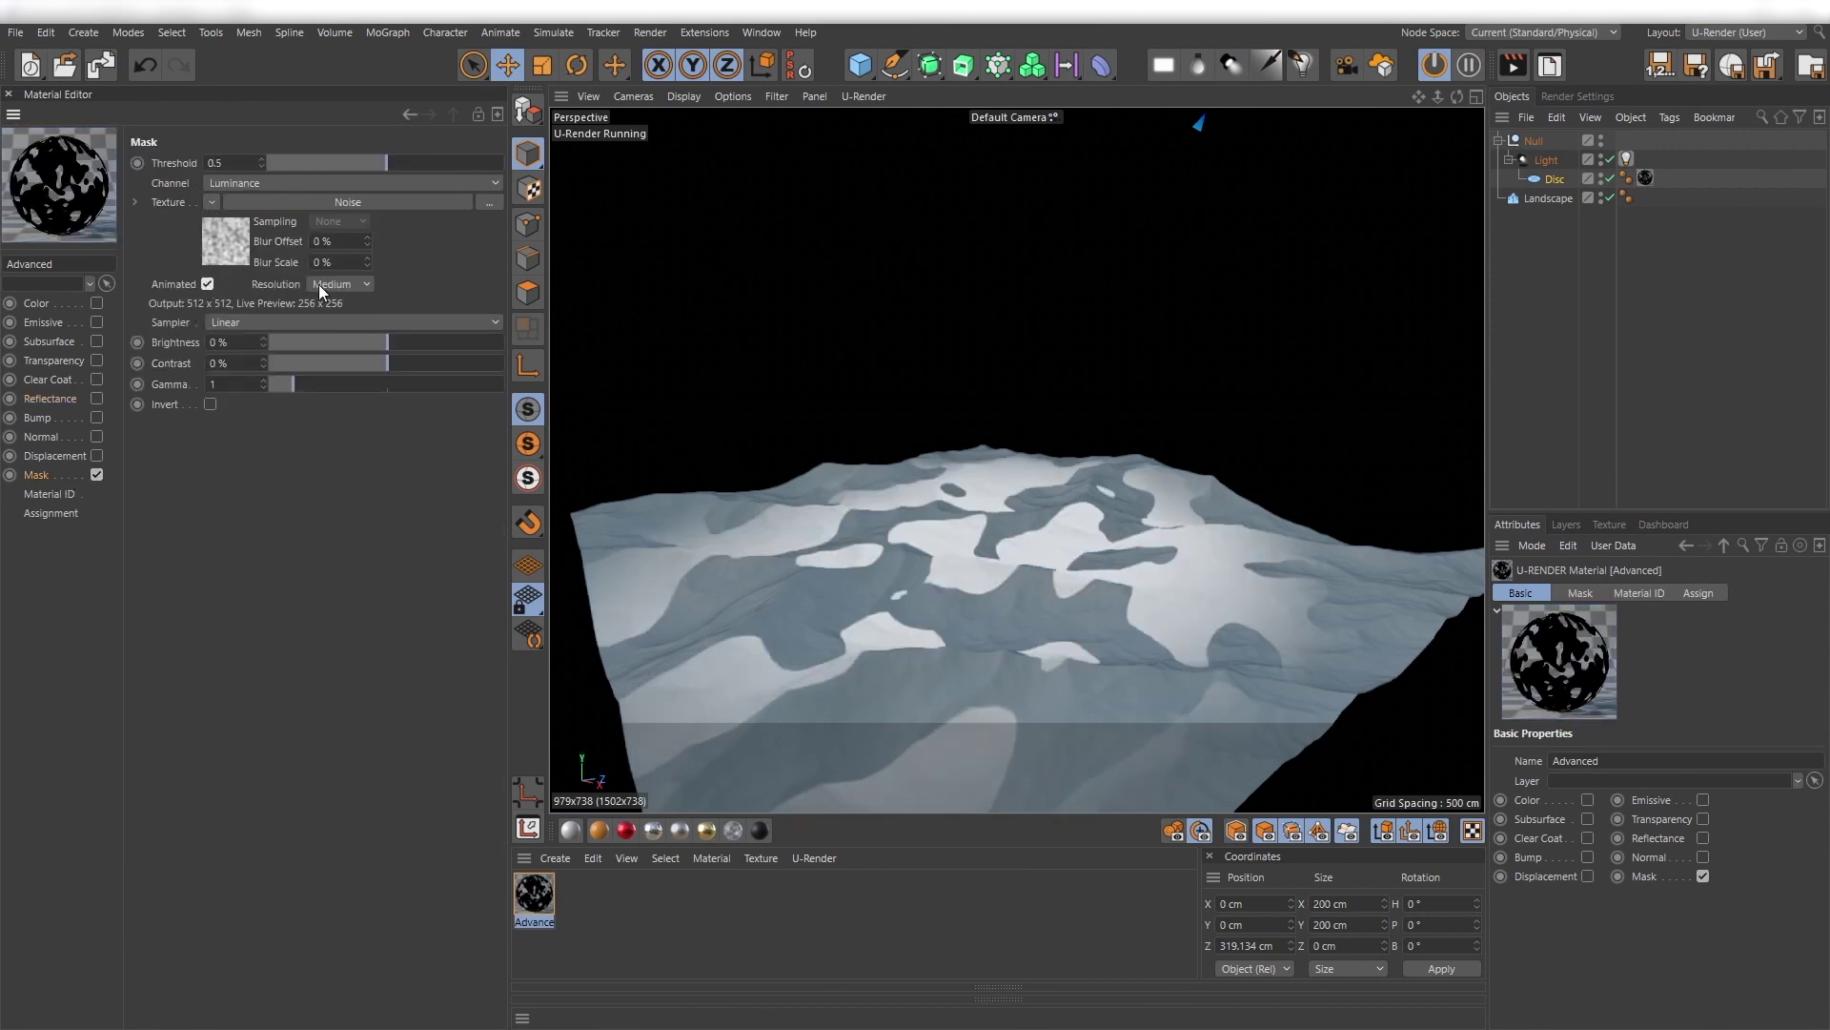
{"action": "scroll", "coordinate": [322, 286], "scroll_direction": "down", "scroll_amount": 1}
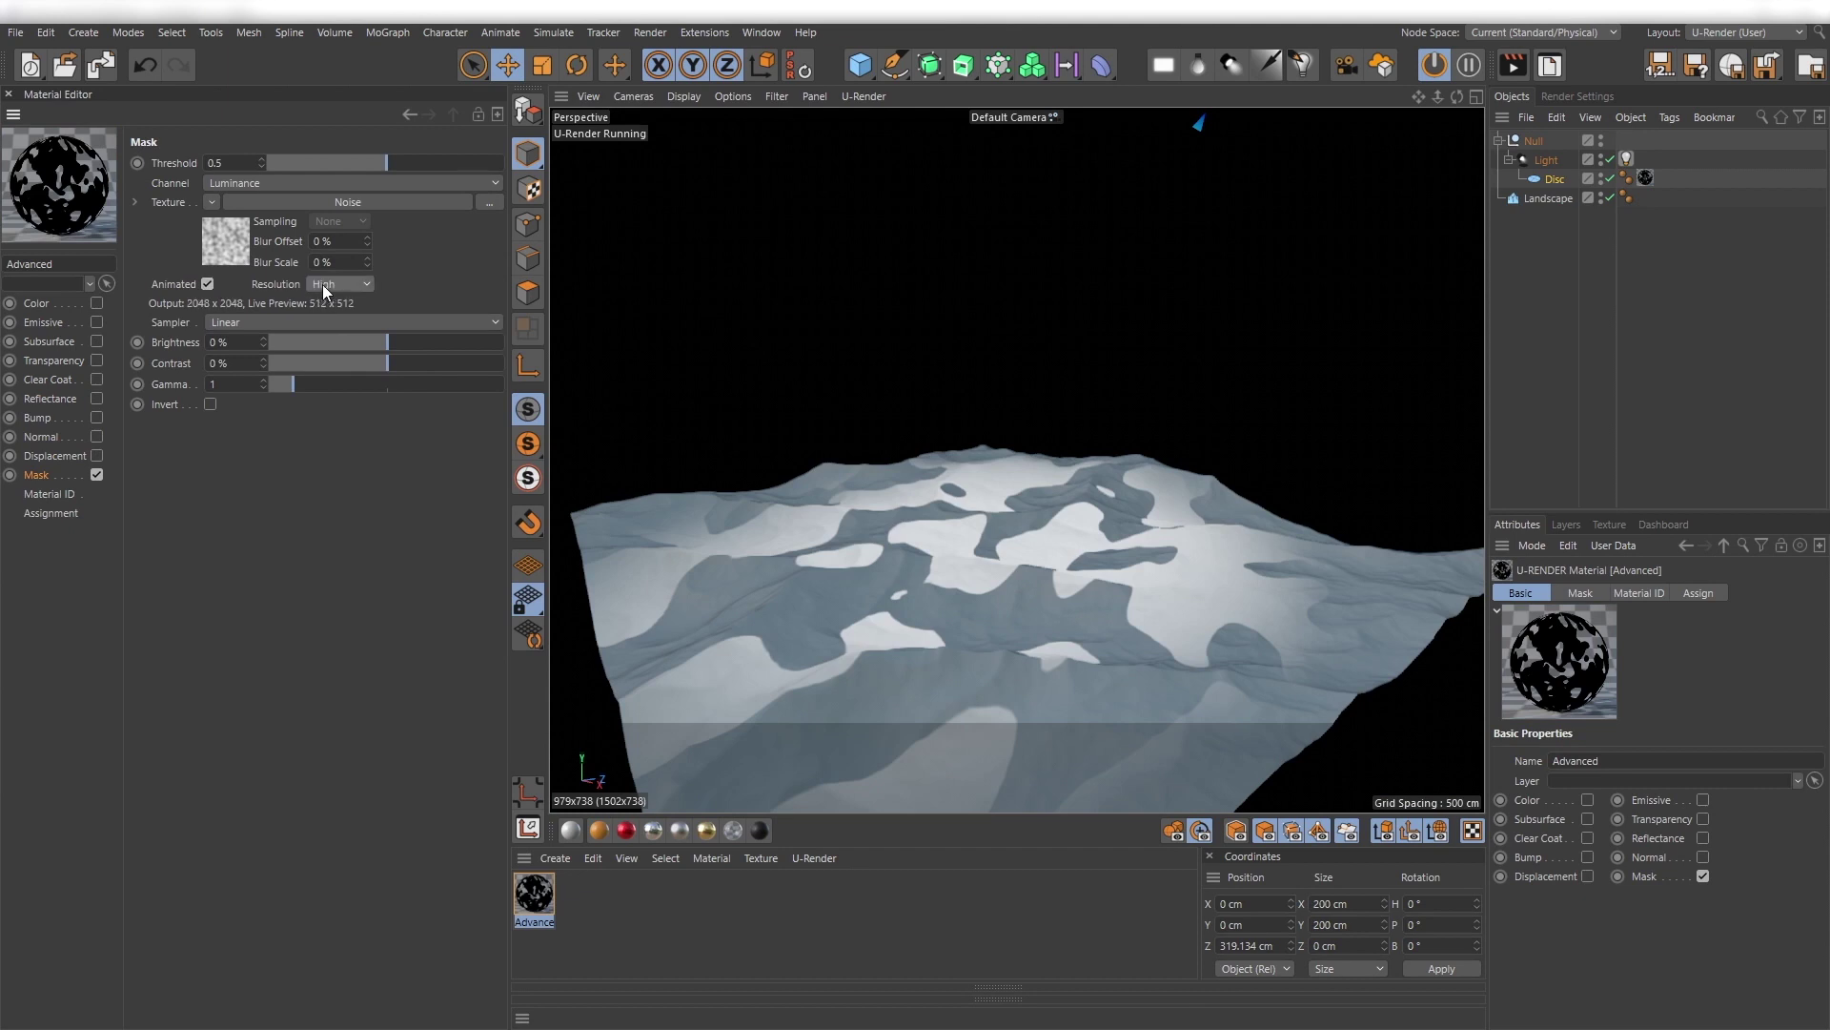
Set the mask's noise type to Sema in the Noise shader.
{"action": "left_click", "coordinate": [343, 203]}
{"action": "scroll", "coordinate": [321, 361], "scroll_direction": "down", "scroll_amount": 4}
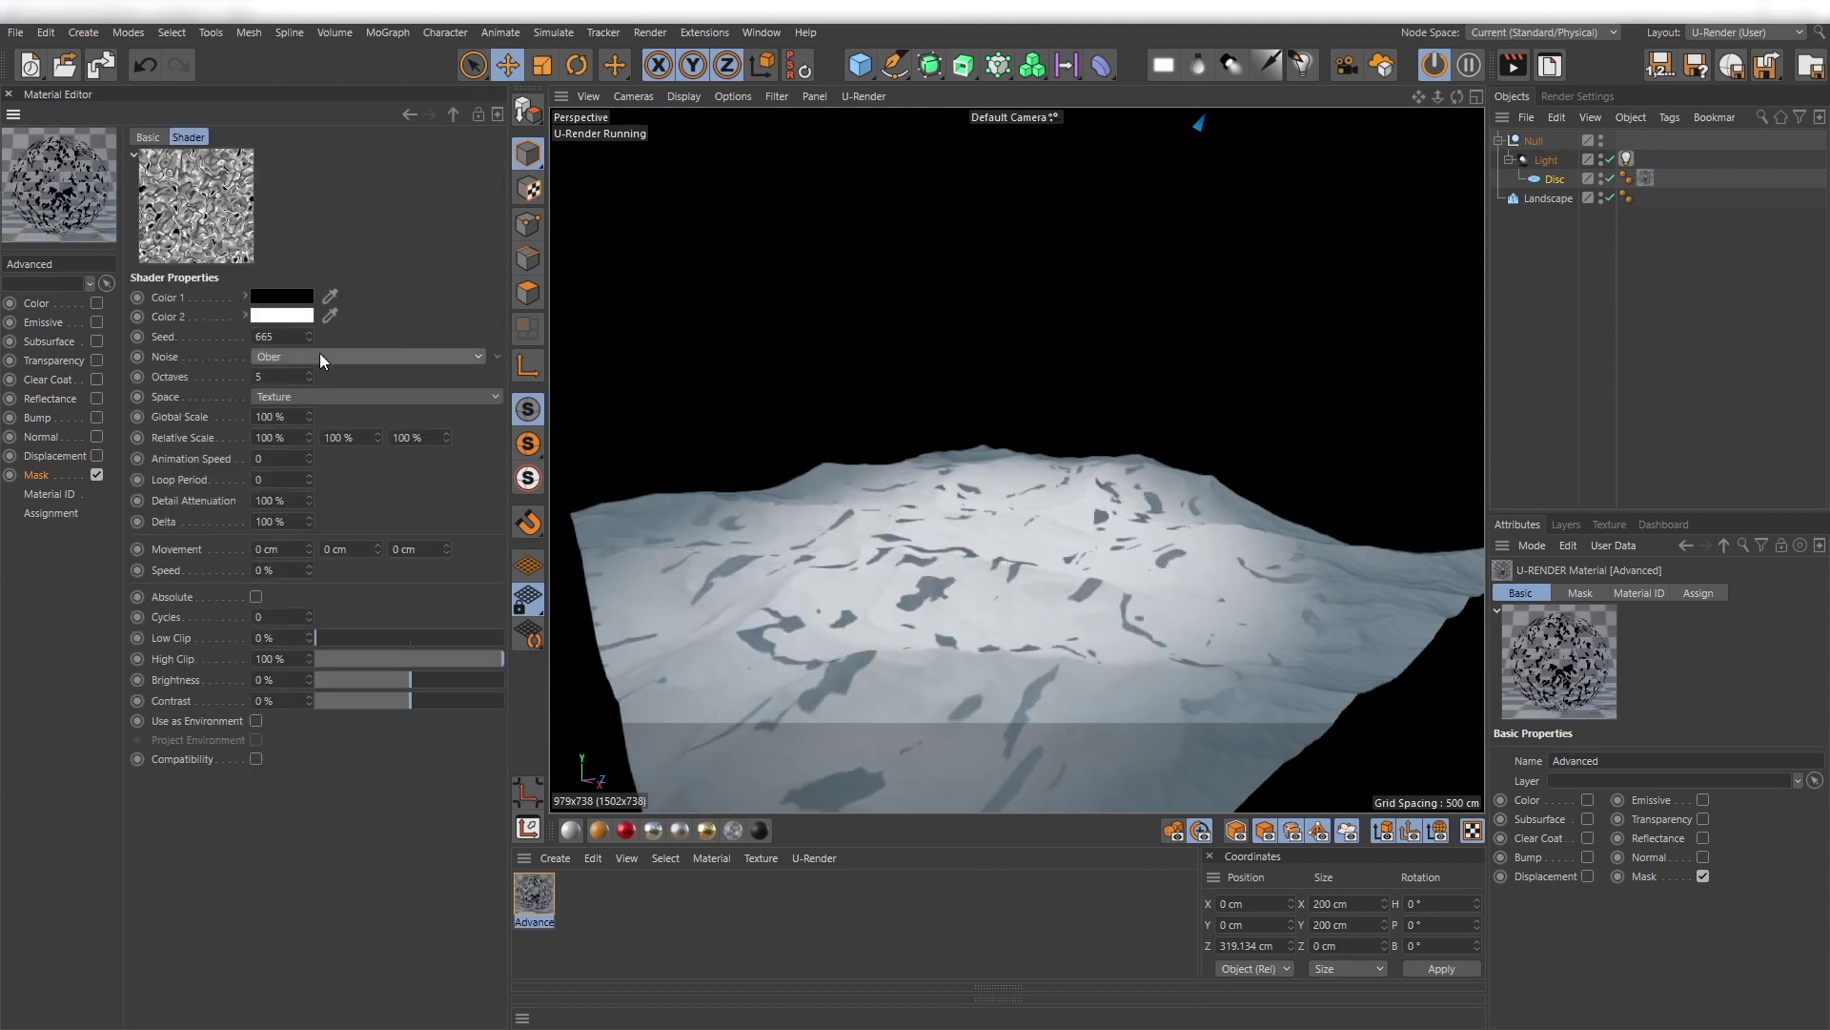
{"action": "left_click", "coordinate": [323, 359]}
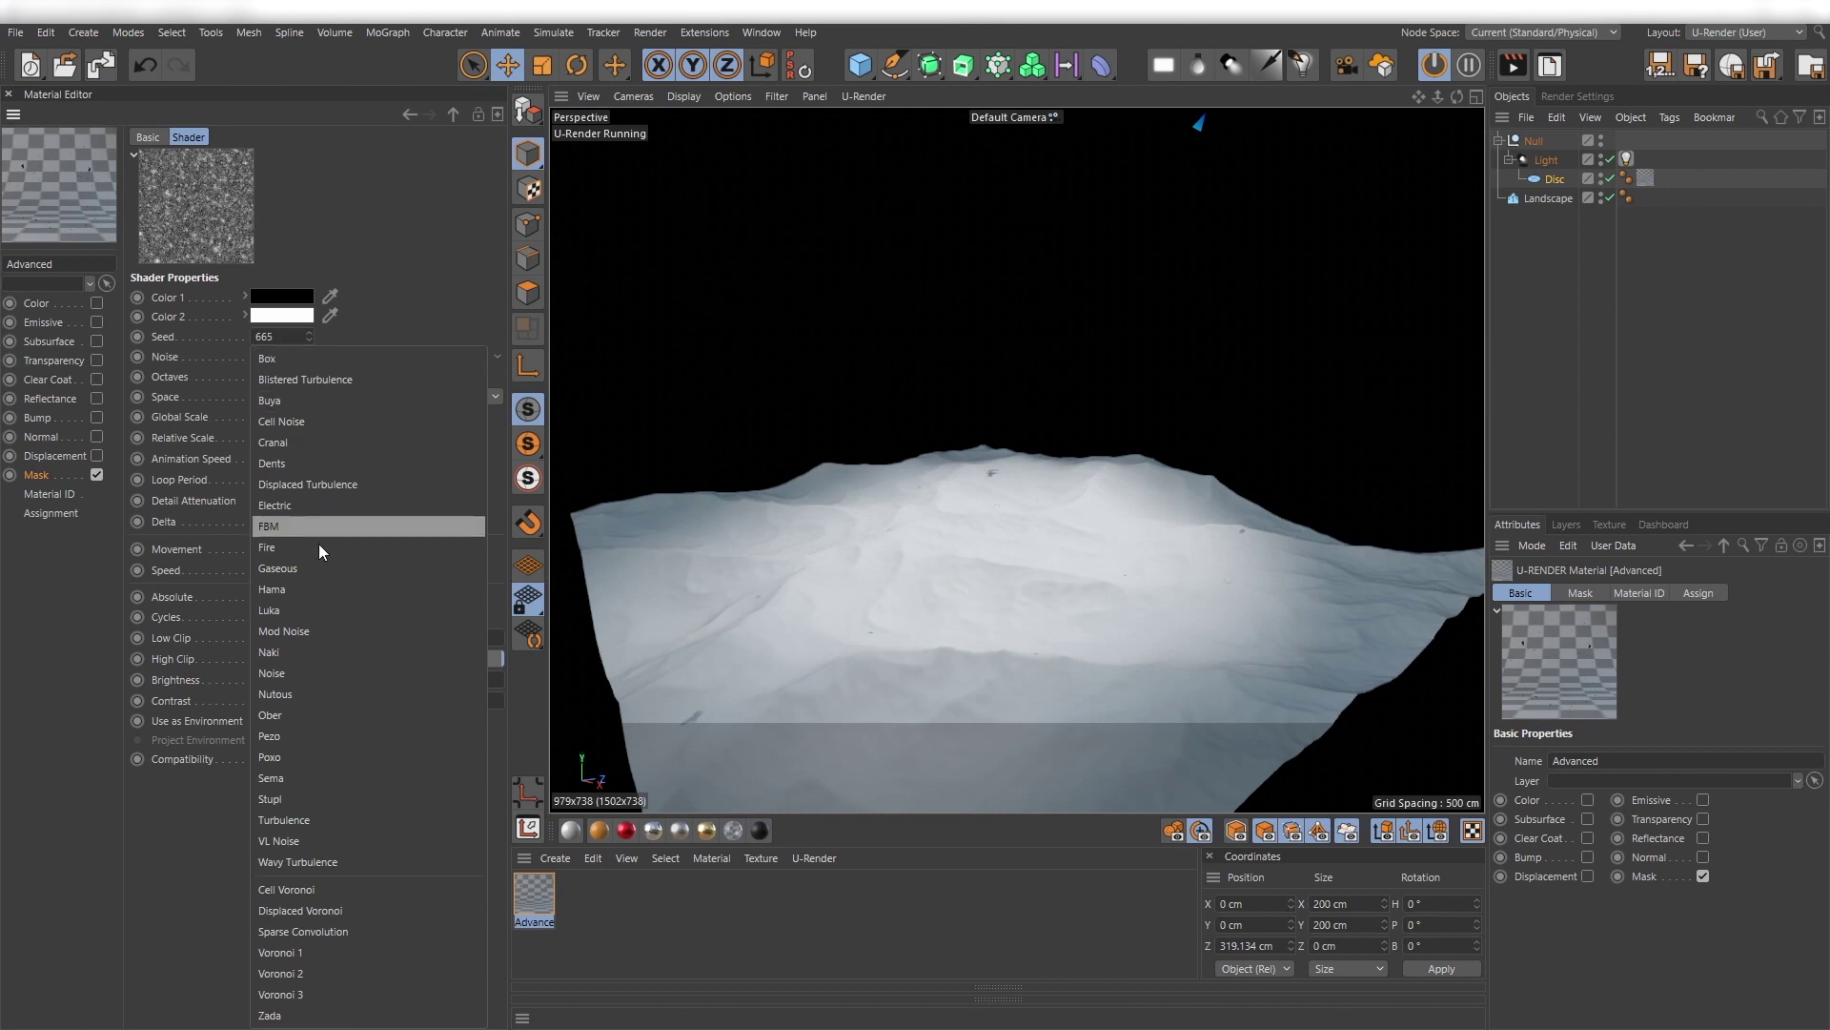
{"action": "left_click", "coordinate": [294, 772]}
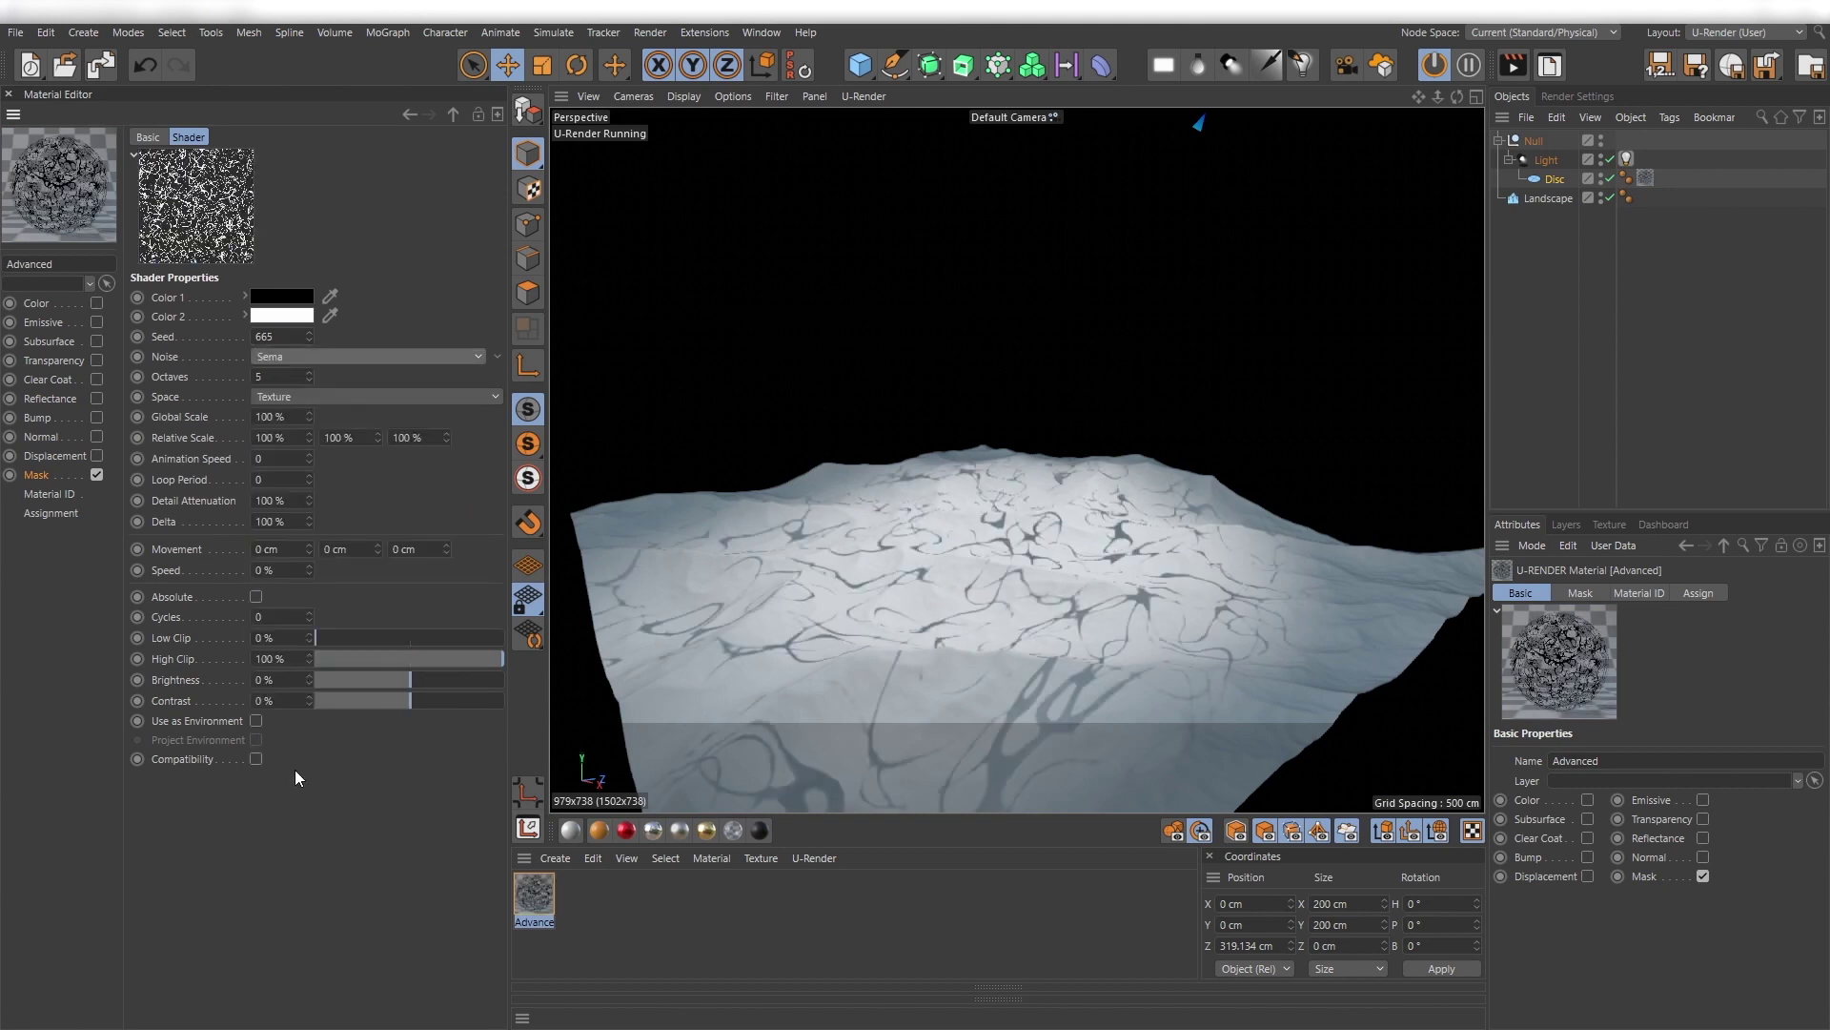
Invert the mask noise by making Color 1 white and Color 2 black.
{"action": "left_click", "coordinate": [284, 315]}
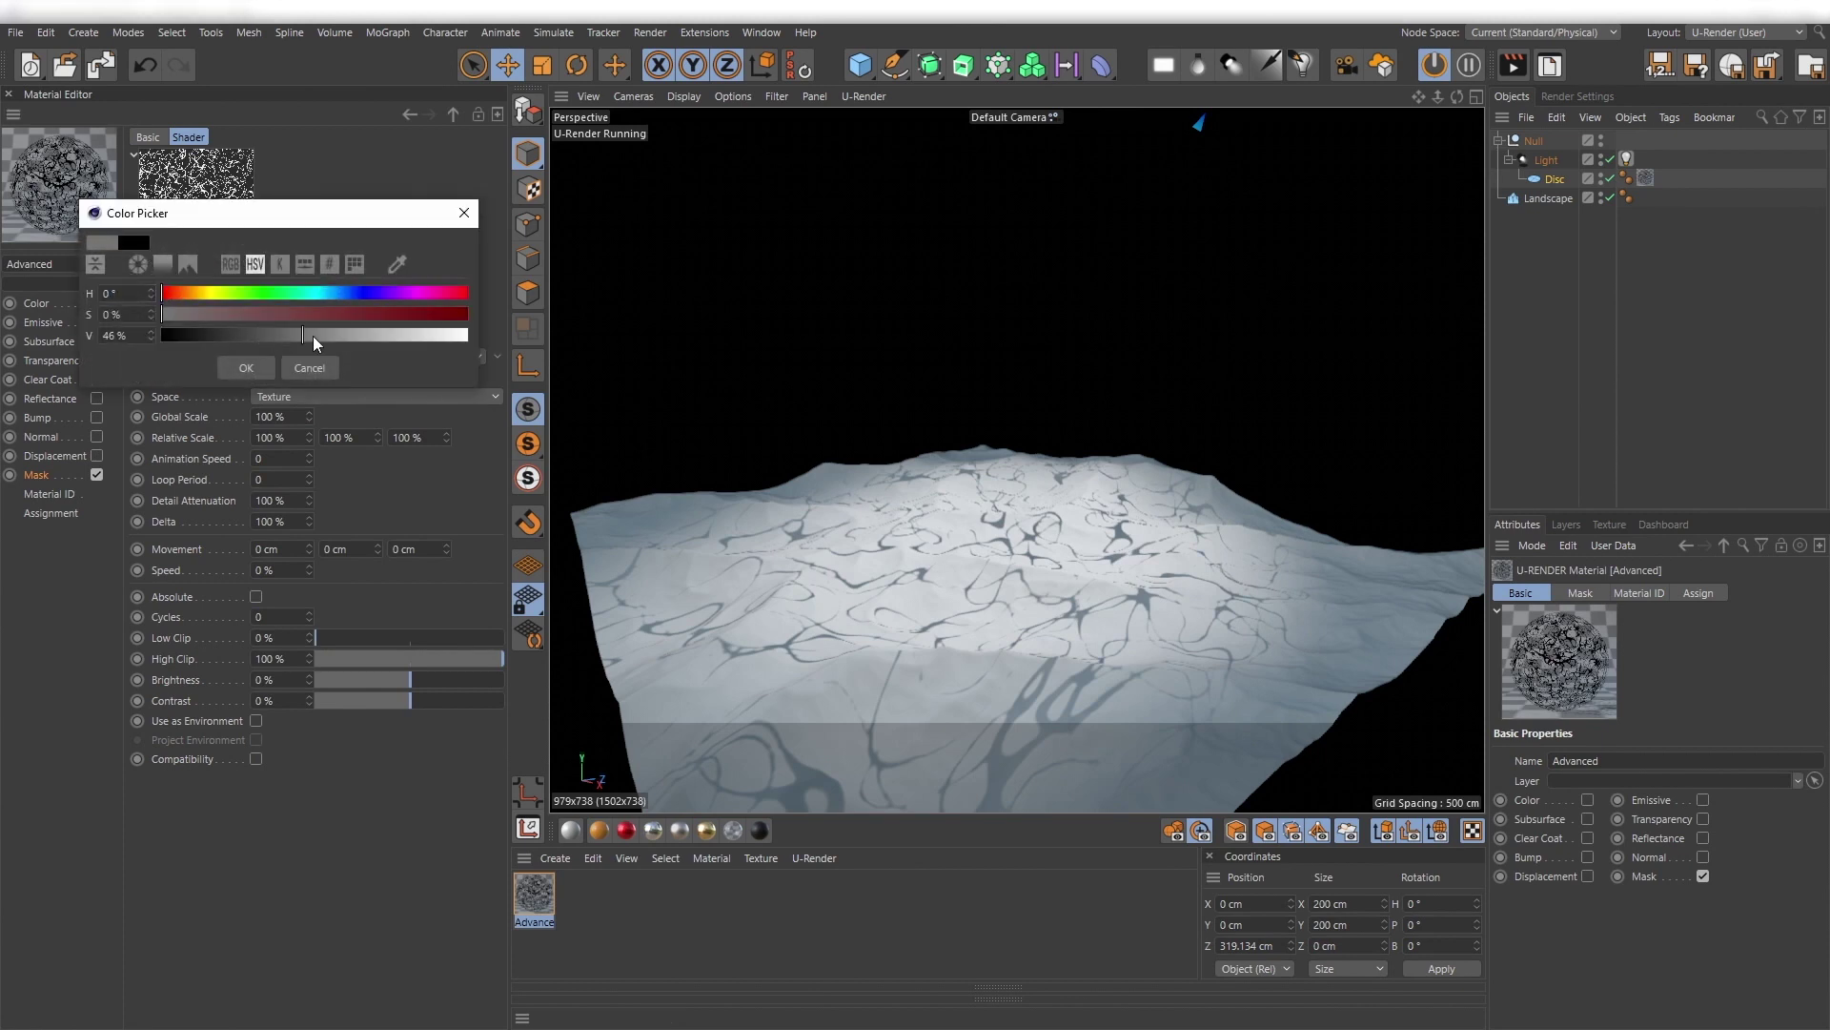
{"action": "left_click", "coordinate": [245, 370]}
{"action": "left_click", "coordinate": [276, 319]}
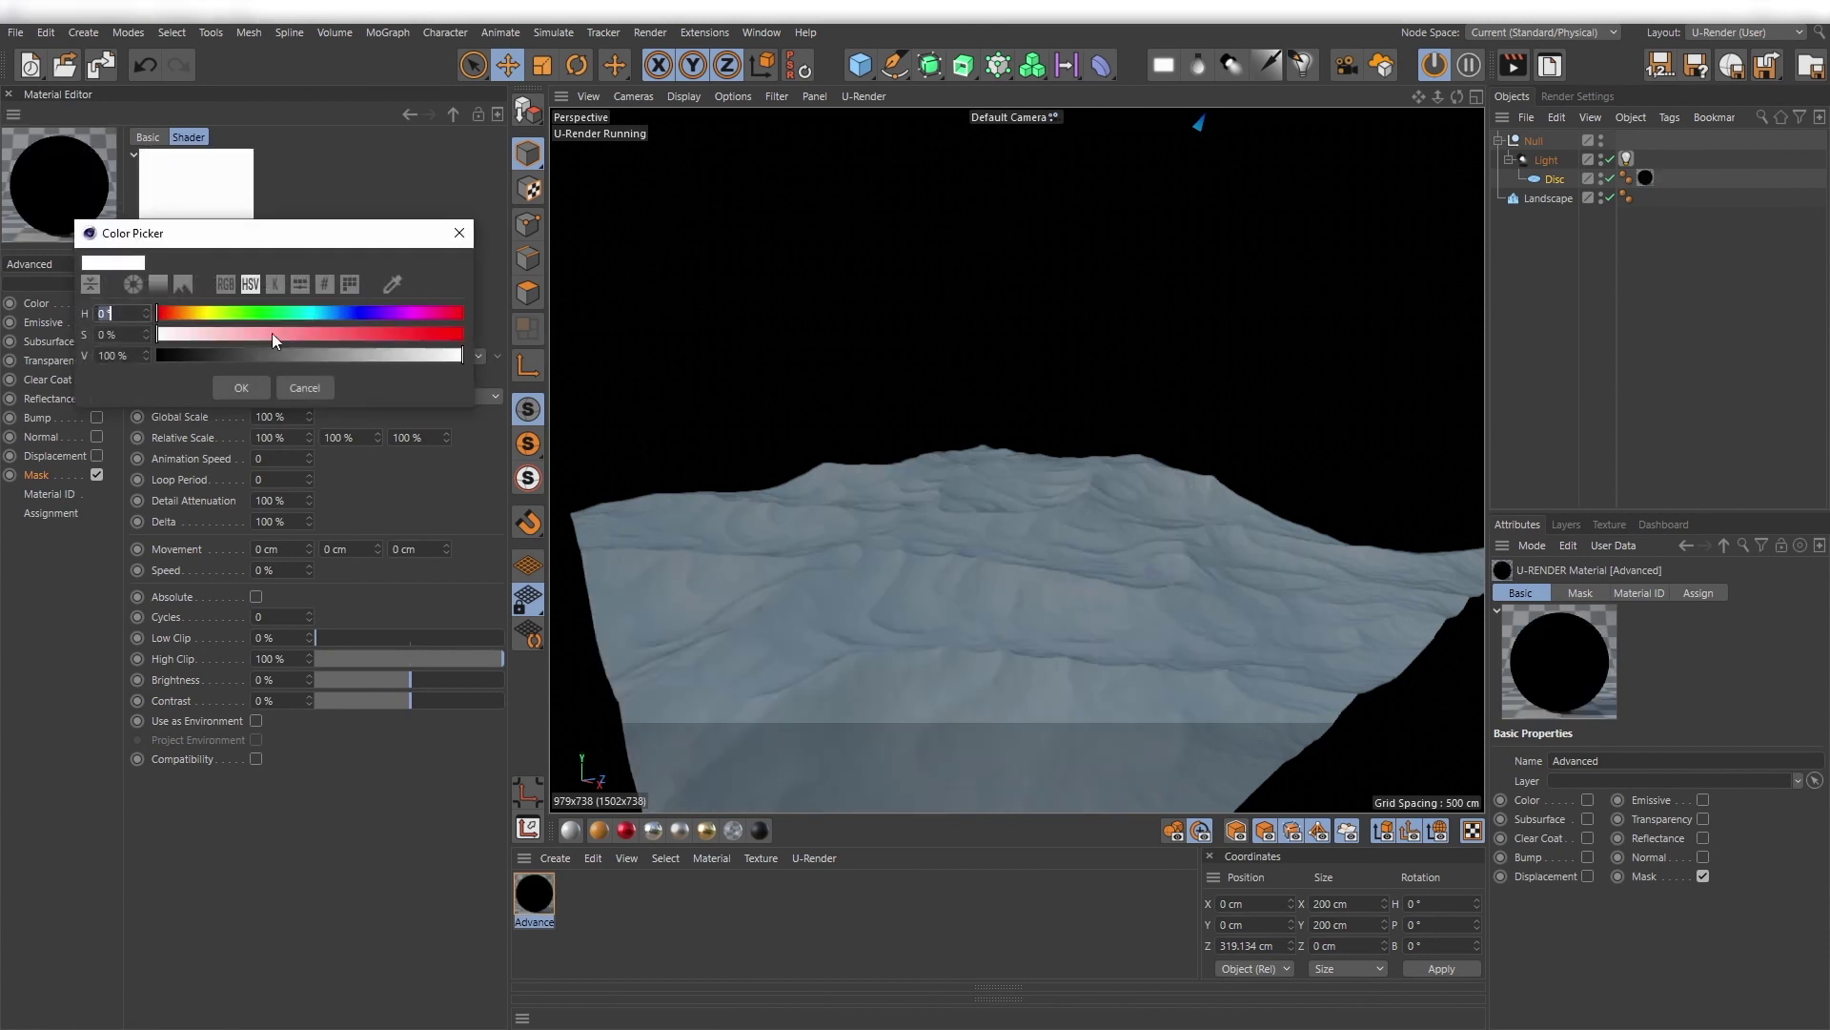
{"action": "left_click_drag", "start_coordinate": [252, 356], "coordinate": [135, 350]}
{"action": "left_click", "coordinate": [241, 389]}
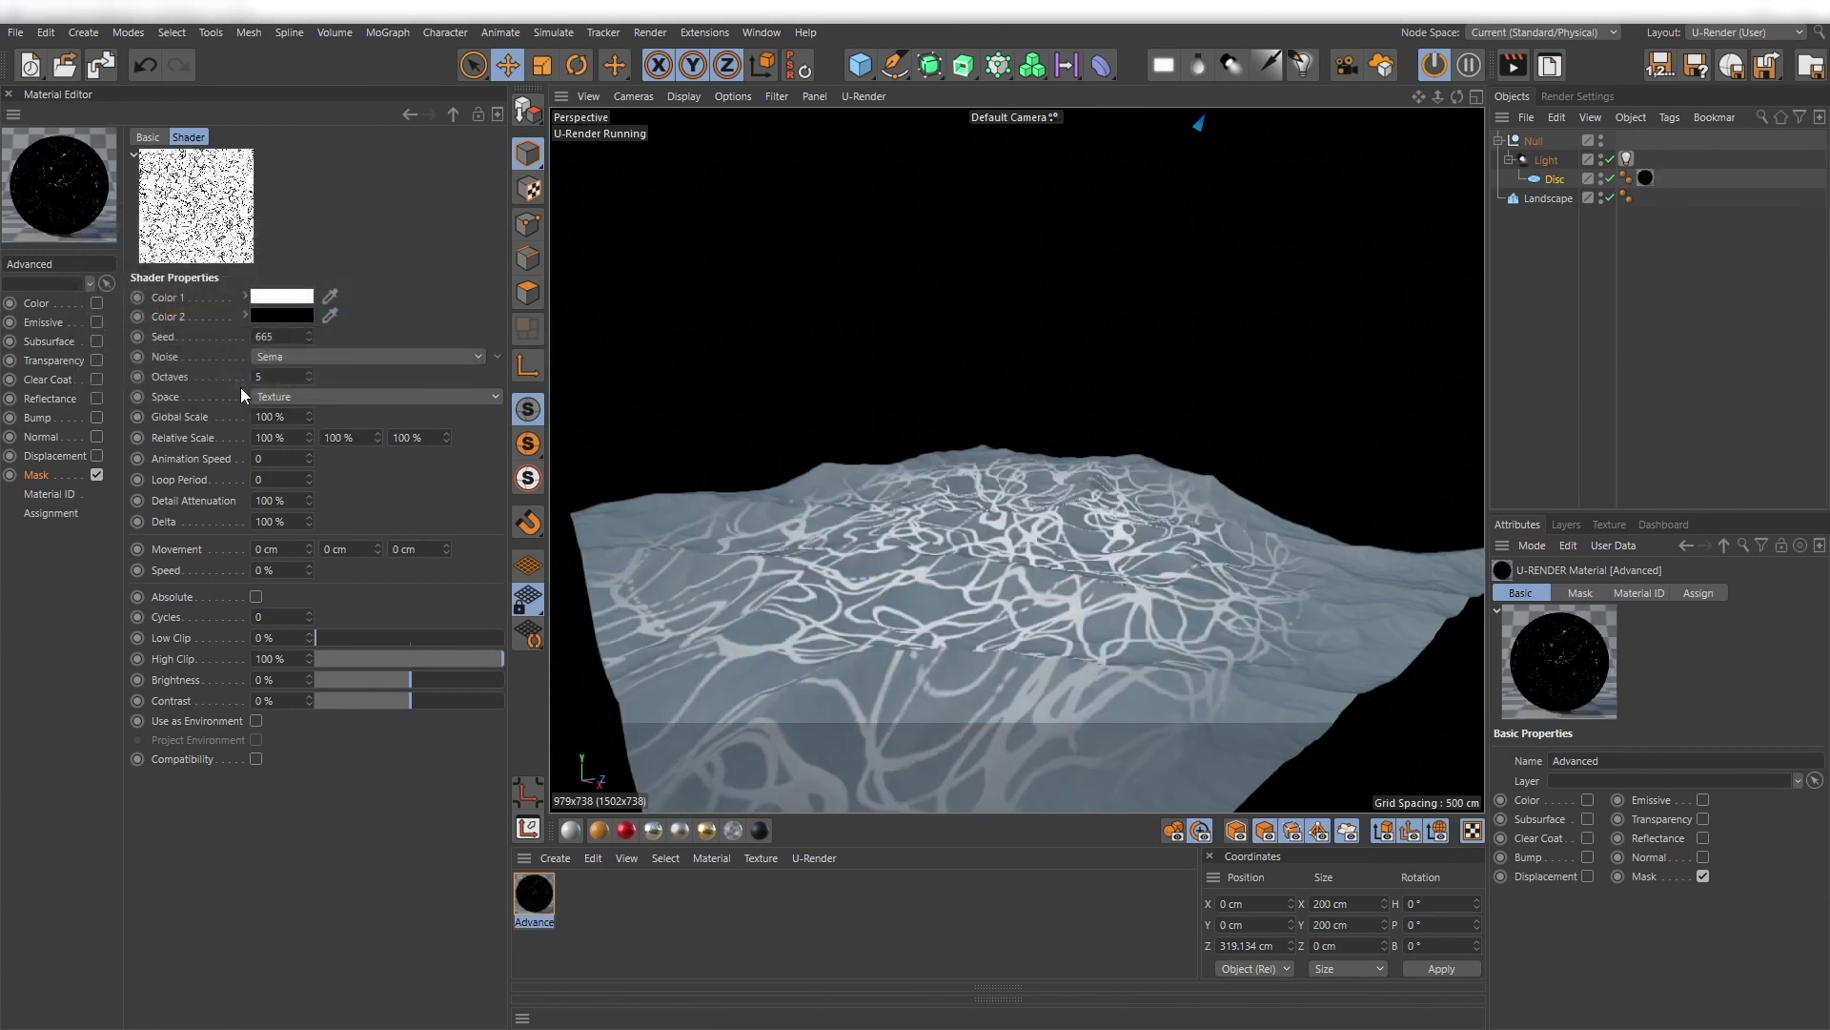
Set the mask noise's Global Scale to 75 % and inspect the pattern on the landscape up close.
{"action": "left_click_drag", "start_coordinate": [308, 417], "coordinate": [308, 442]}
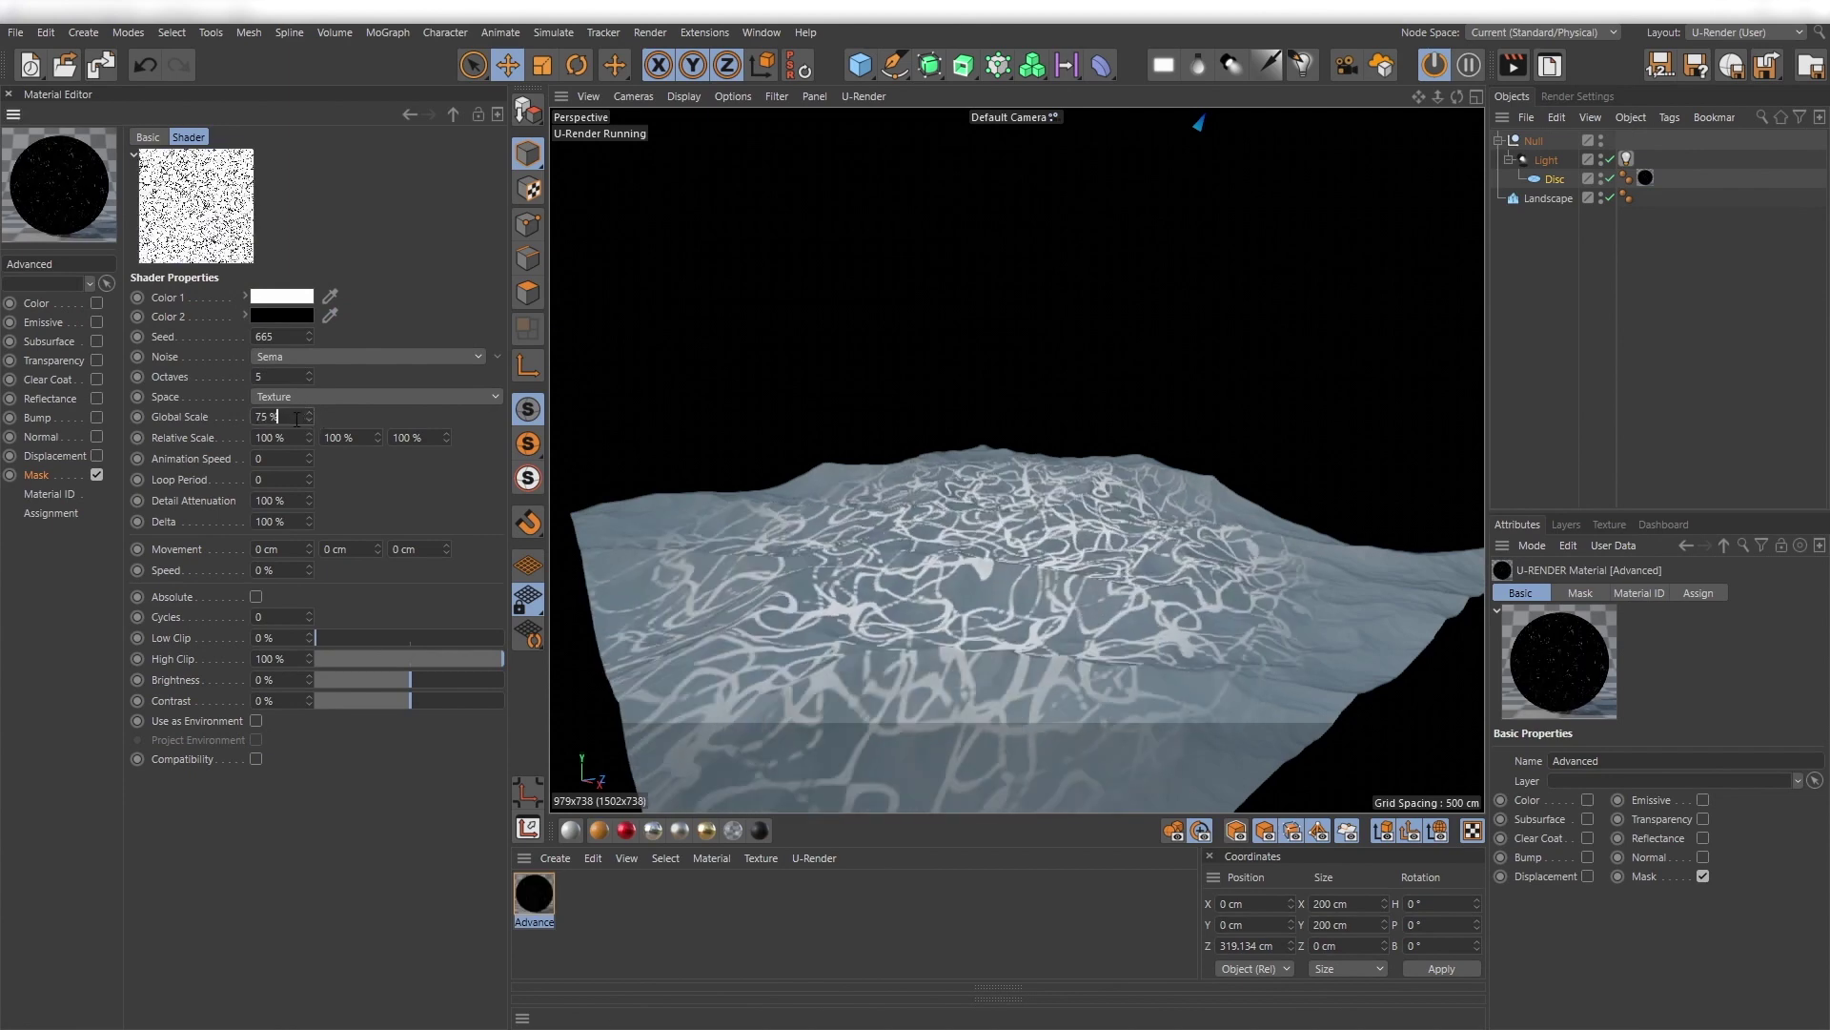
{"action": "scroll", "coordinate": [988, 557], "scroll_direction": "up", "scroll_amount": 3}
{"action": "left_click_drag", "start_coordinate": [987, 557], "coordinate": [988, 525], "text": "alt"}
Set the mask noise's Animation Speed to 0.5 and scrub the timeline to preview the moving pattern.
{"action": "left_click", "coordinate": [284, 459]}
{"action": "type", "text": ".1"}
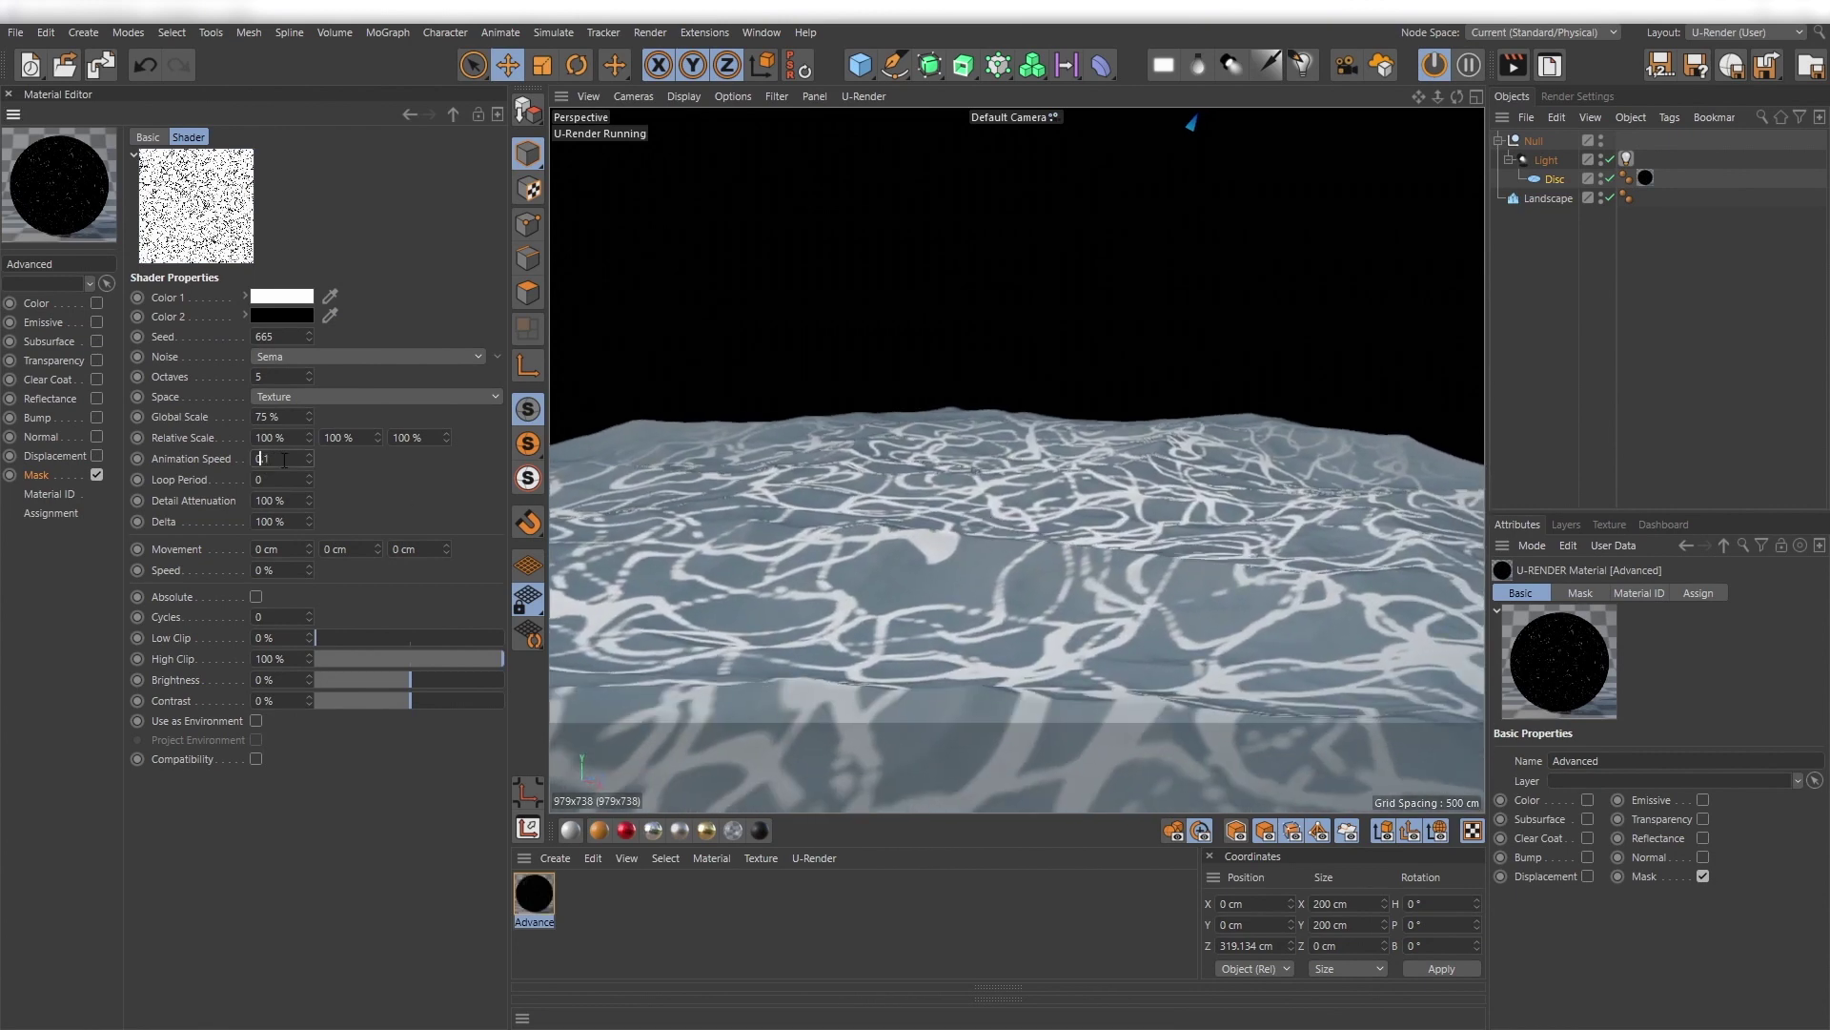
{"action": "type", "text": "0.5"}
{"action": "key", "text": "Return"}
{"action": "left_click", "coordinate": [562, 988]}
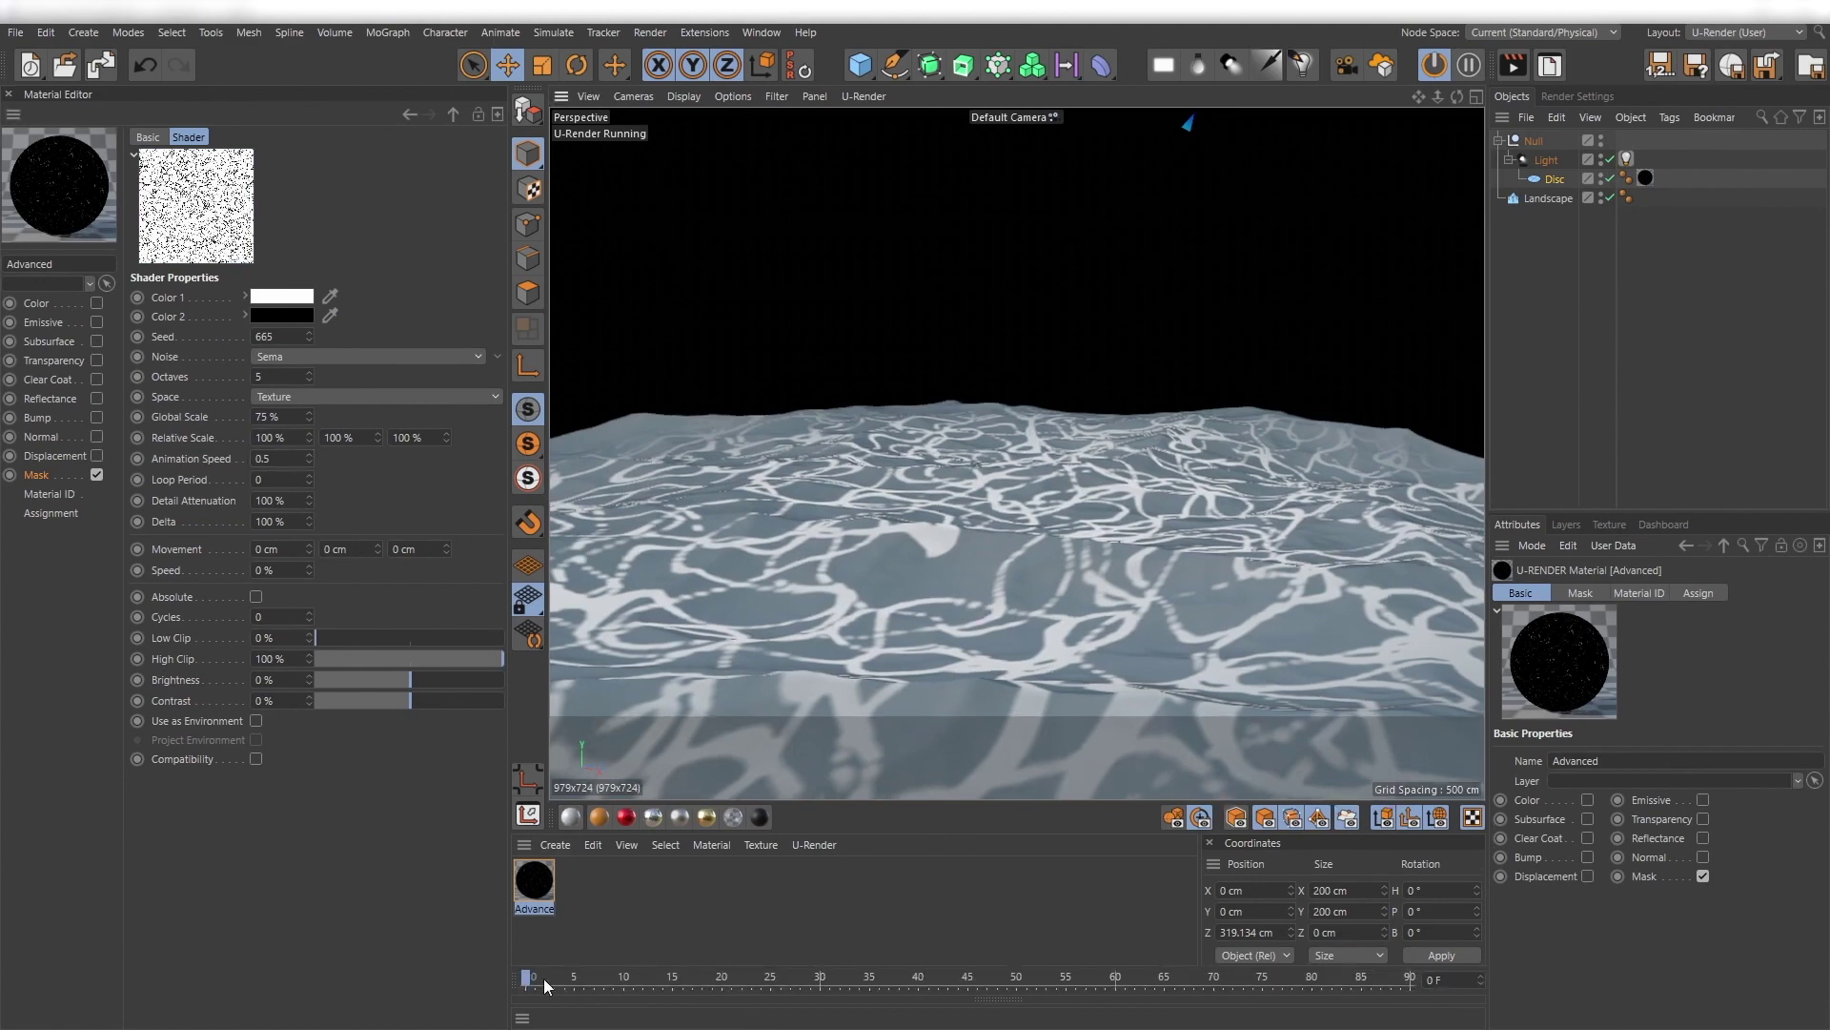
{"action": "mouse_move", "coordinate": [543, 978]}
{"action": "left_mouse_down"}
{"action": "mouse_move", "coordinate": [1504, 1017]}
{"action": "mouse_move", "coordinate": [522, 987]}
{"action": "left_mouse_up"}
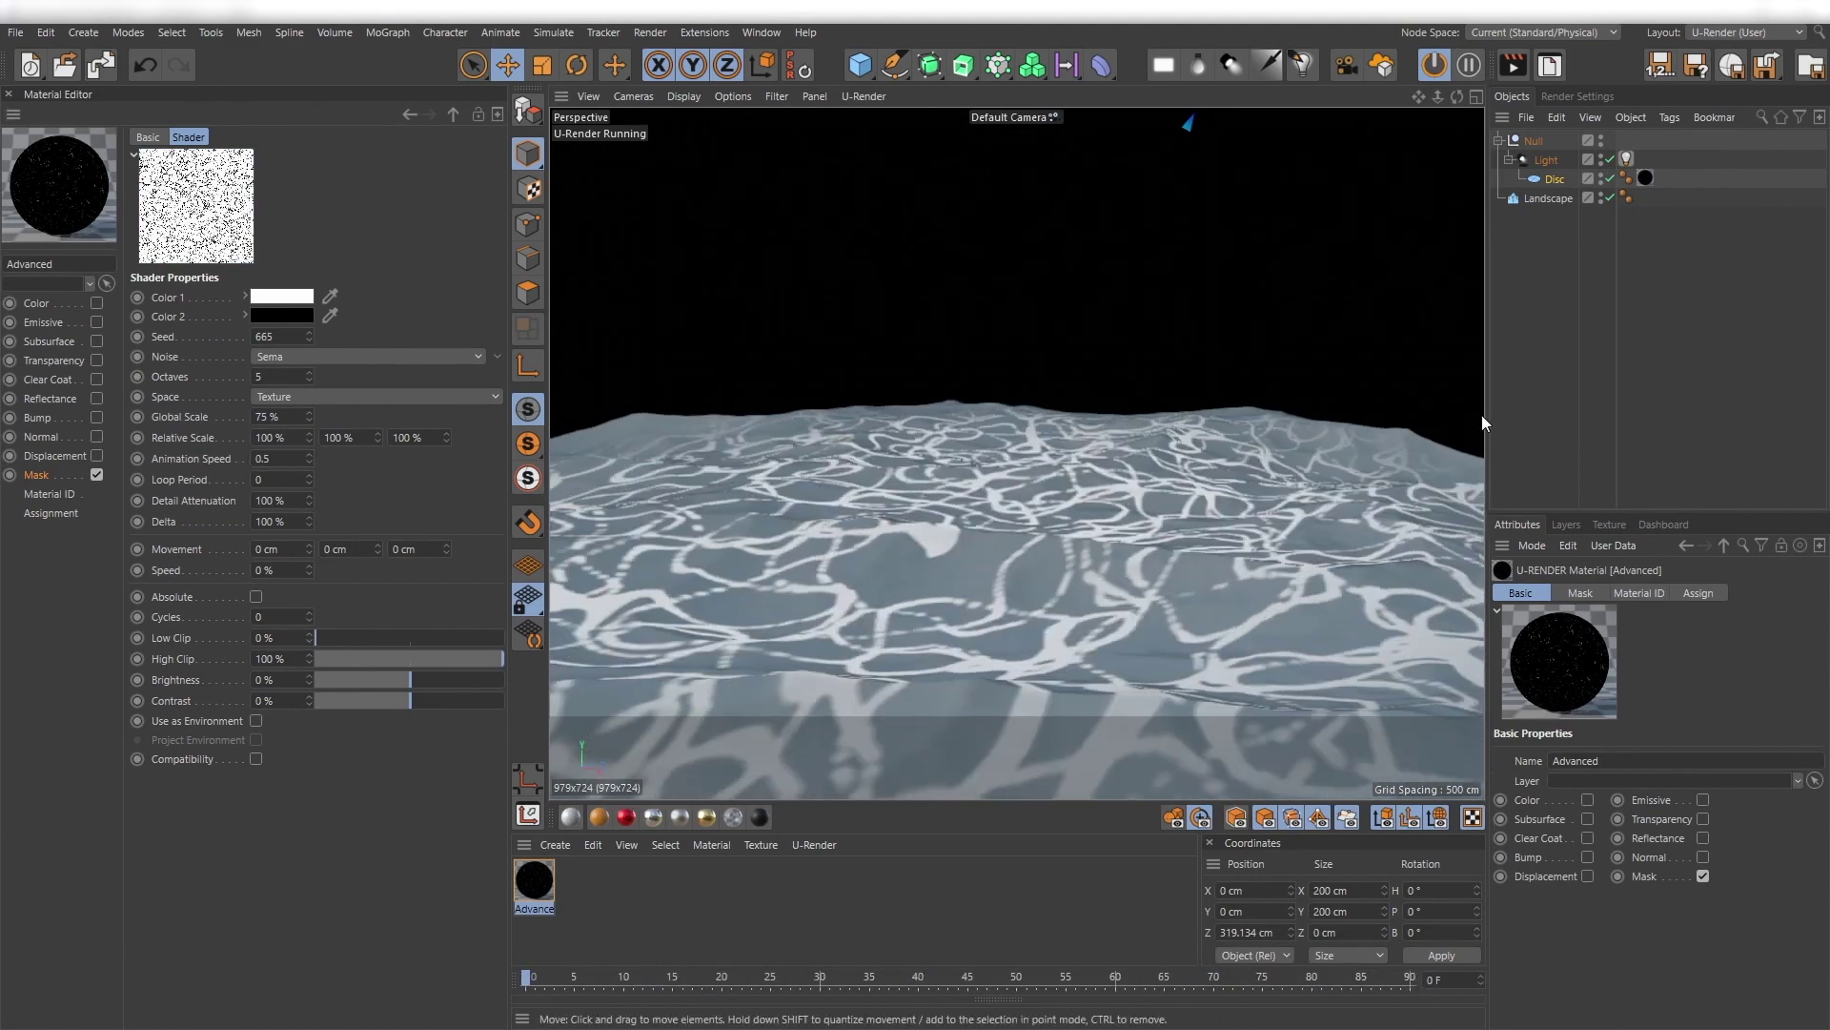
Set U-Render's Live-Mode preview resolution to 512x512 in the render settings and scrub the timeline to check the pattern.
{"action": "left_click", "coordinate": [1547, 291]}
{"action": "left_click", "coordinate": [1565, 96]}
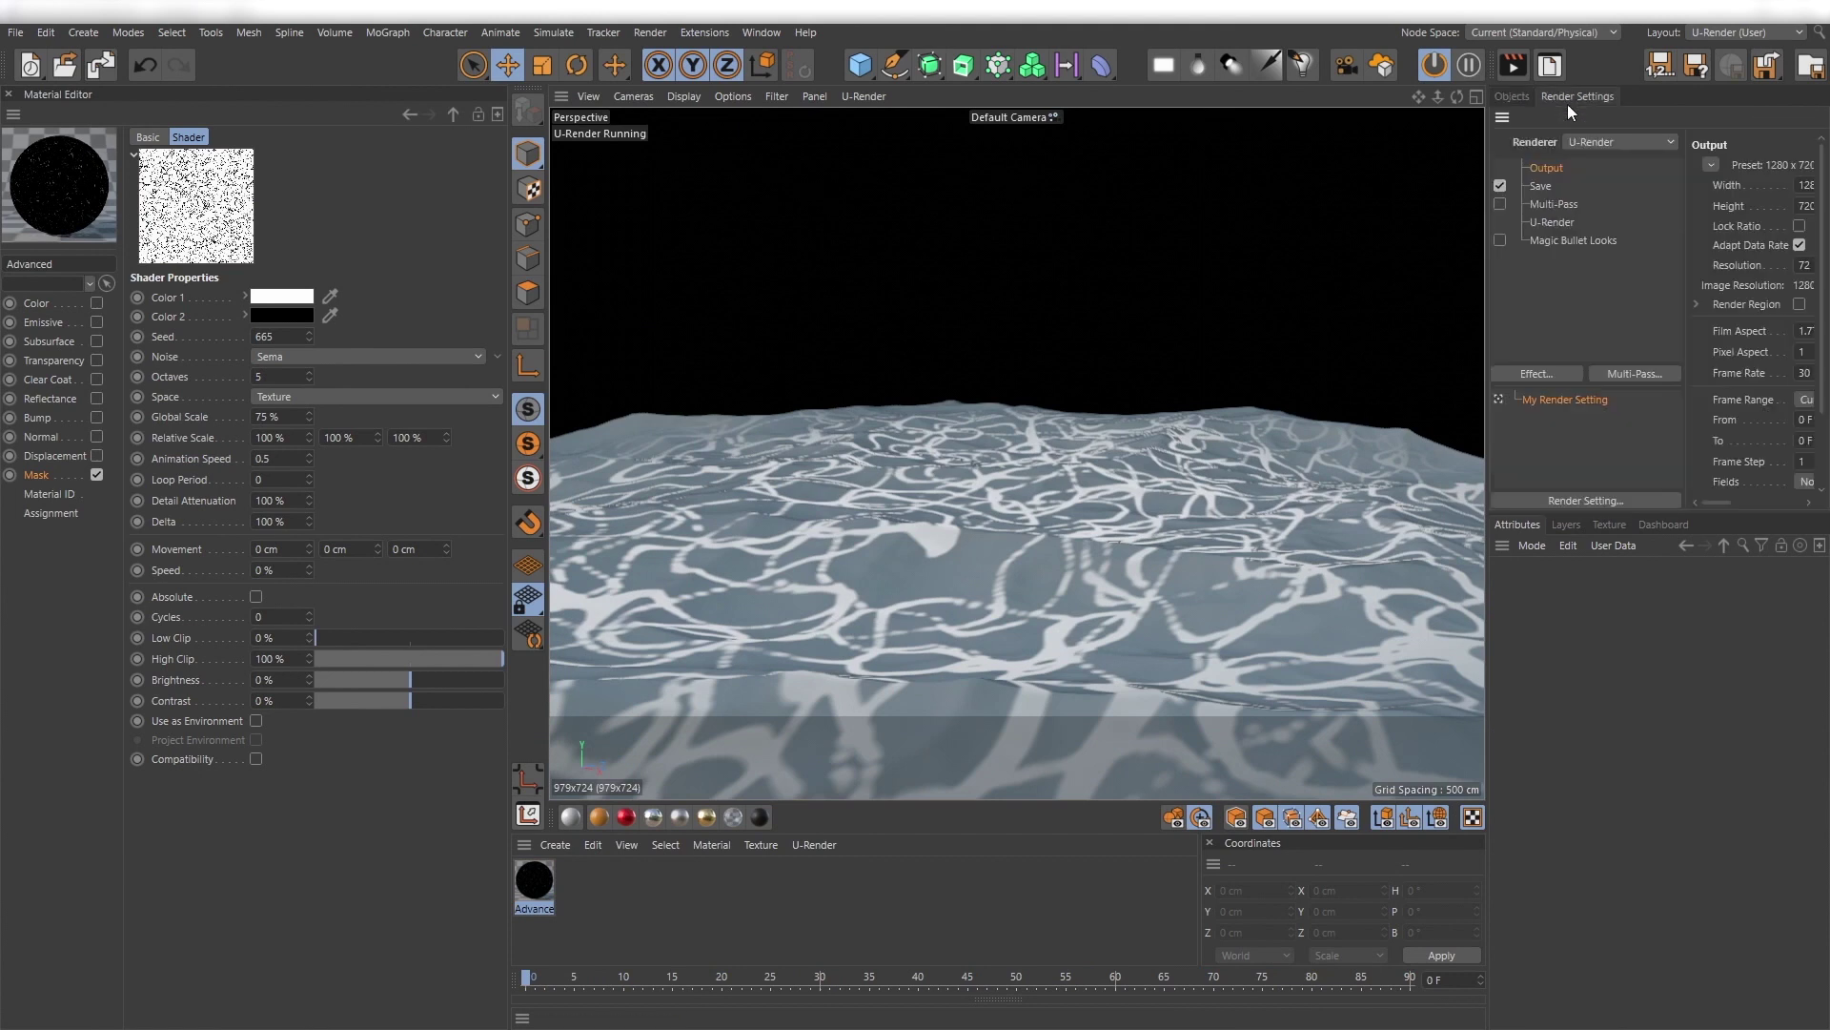
{"action": "left_click", "coordinate": [1550, 222]}
{"action": "left_click_drag", "start_coordinate": [1486, 315], "coordinate": [1347, 317]}
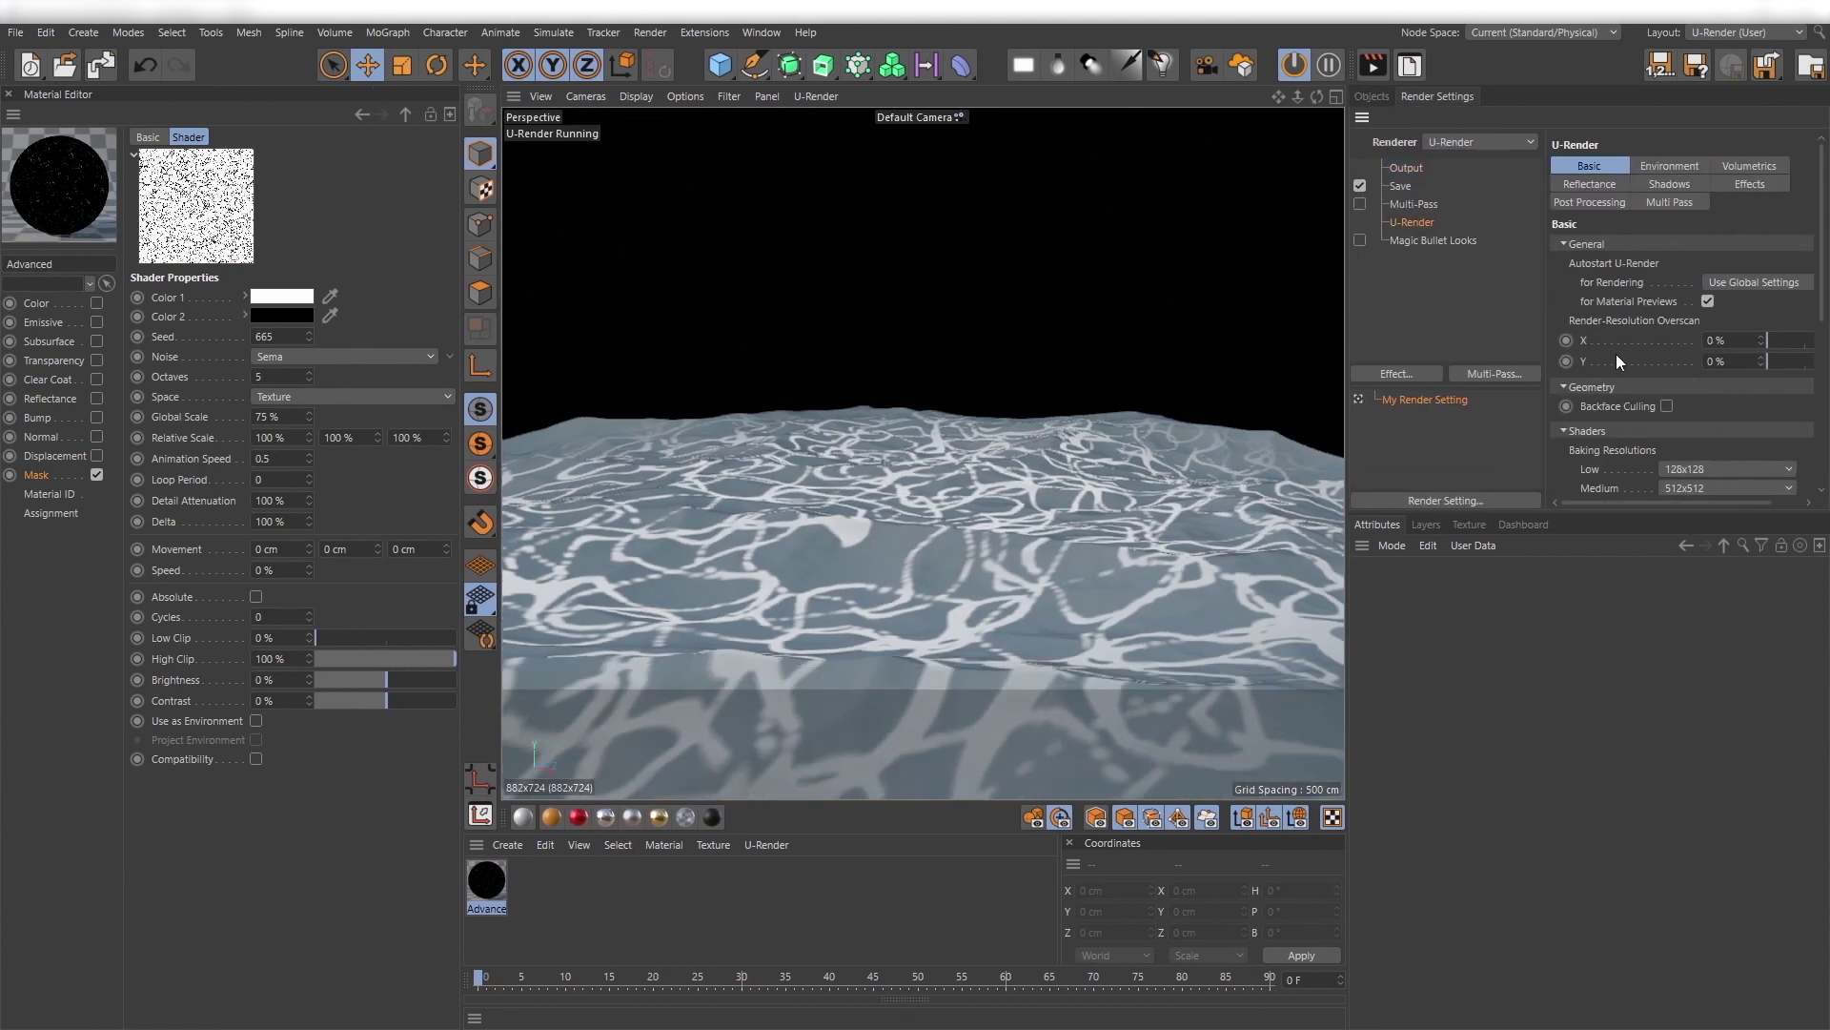
{"action": "left_click_drag", "start_coordinate": [1601, 514], "coordinate": [1611, 652]}
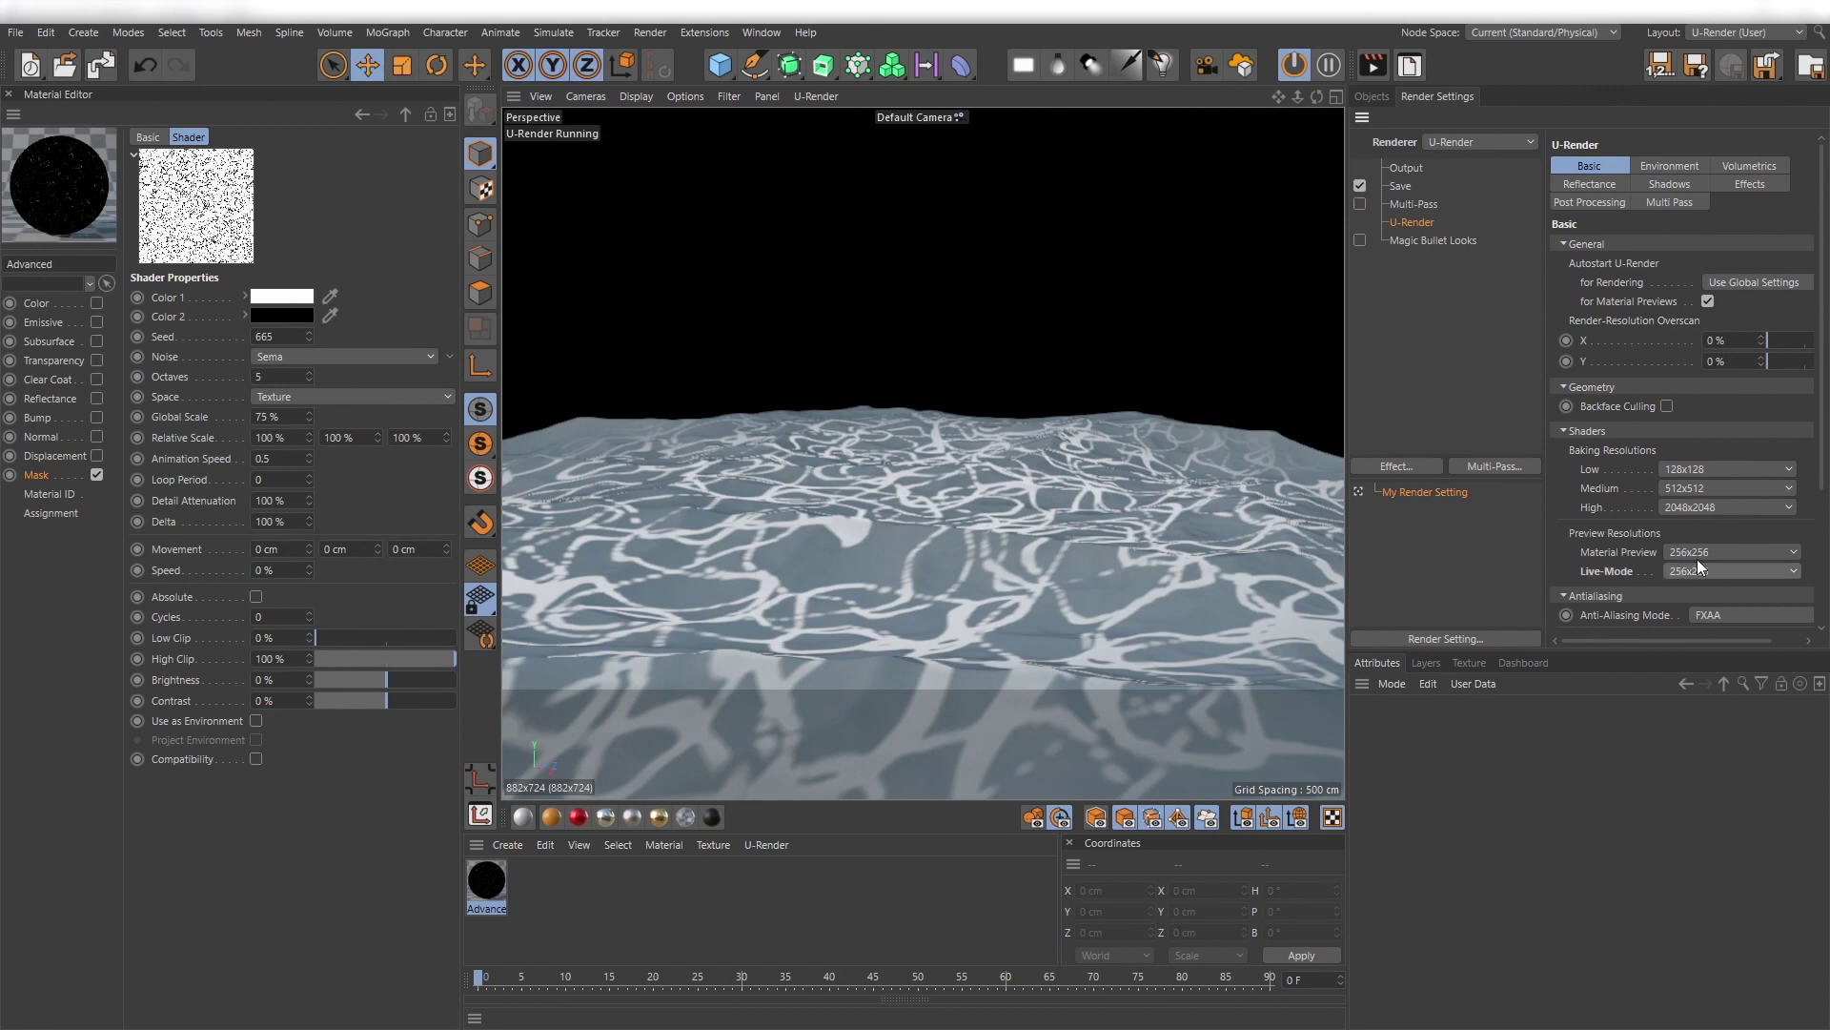
{"action": "left_click", "coordinate": [1735, 572]}
{"action": "left_click", "coordinate": [1731, 621]}
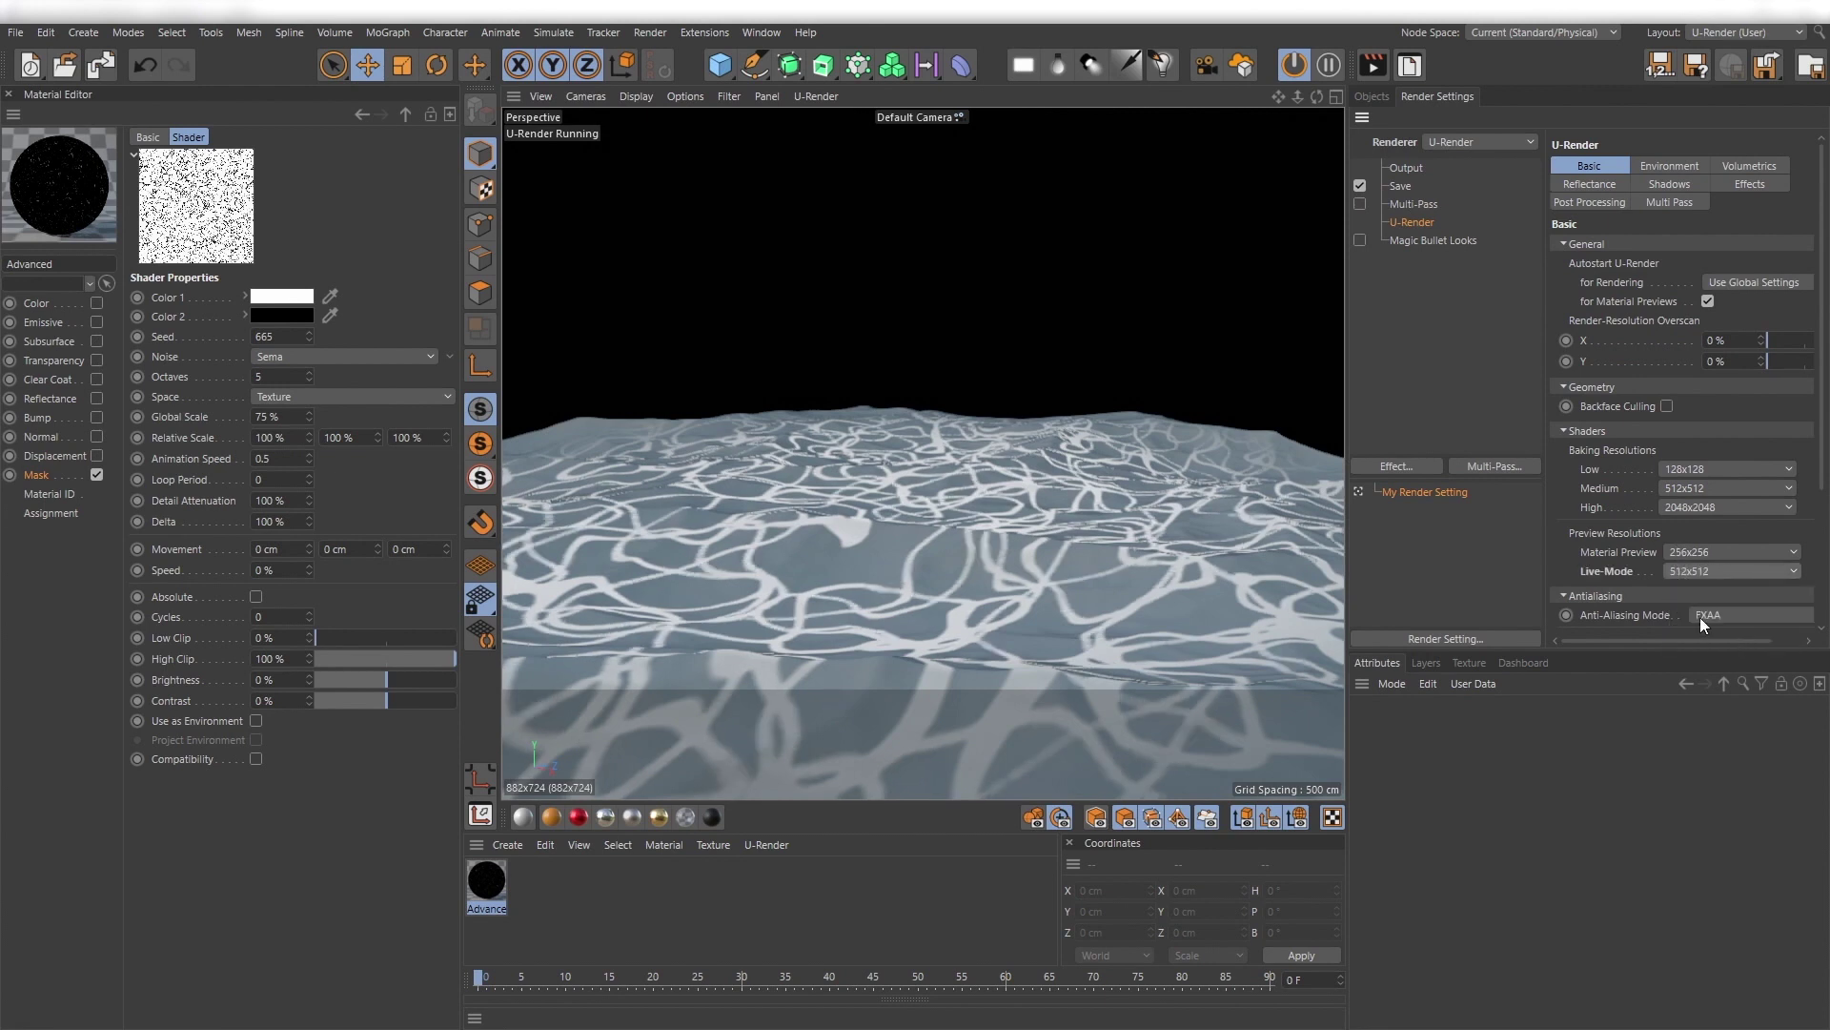
{"action": "left_click", "coordinate": [1369, 99]}
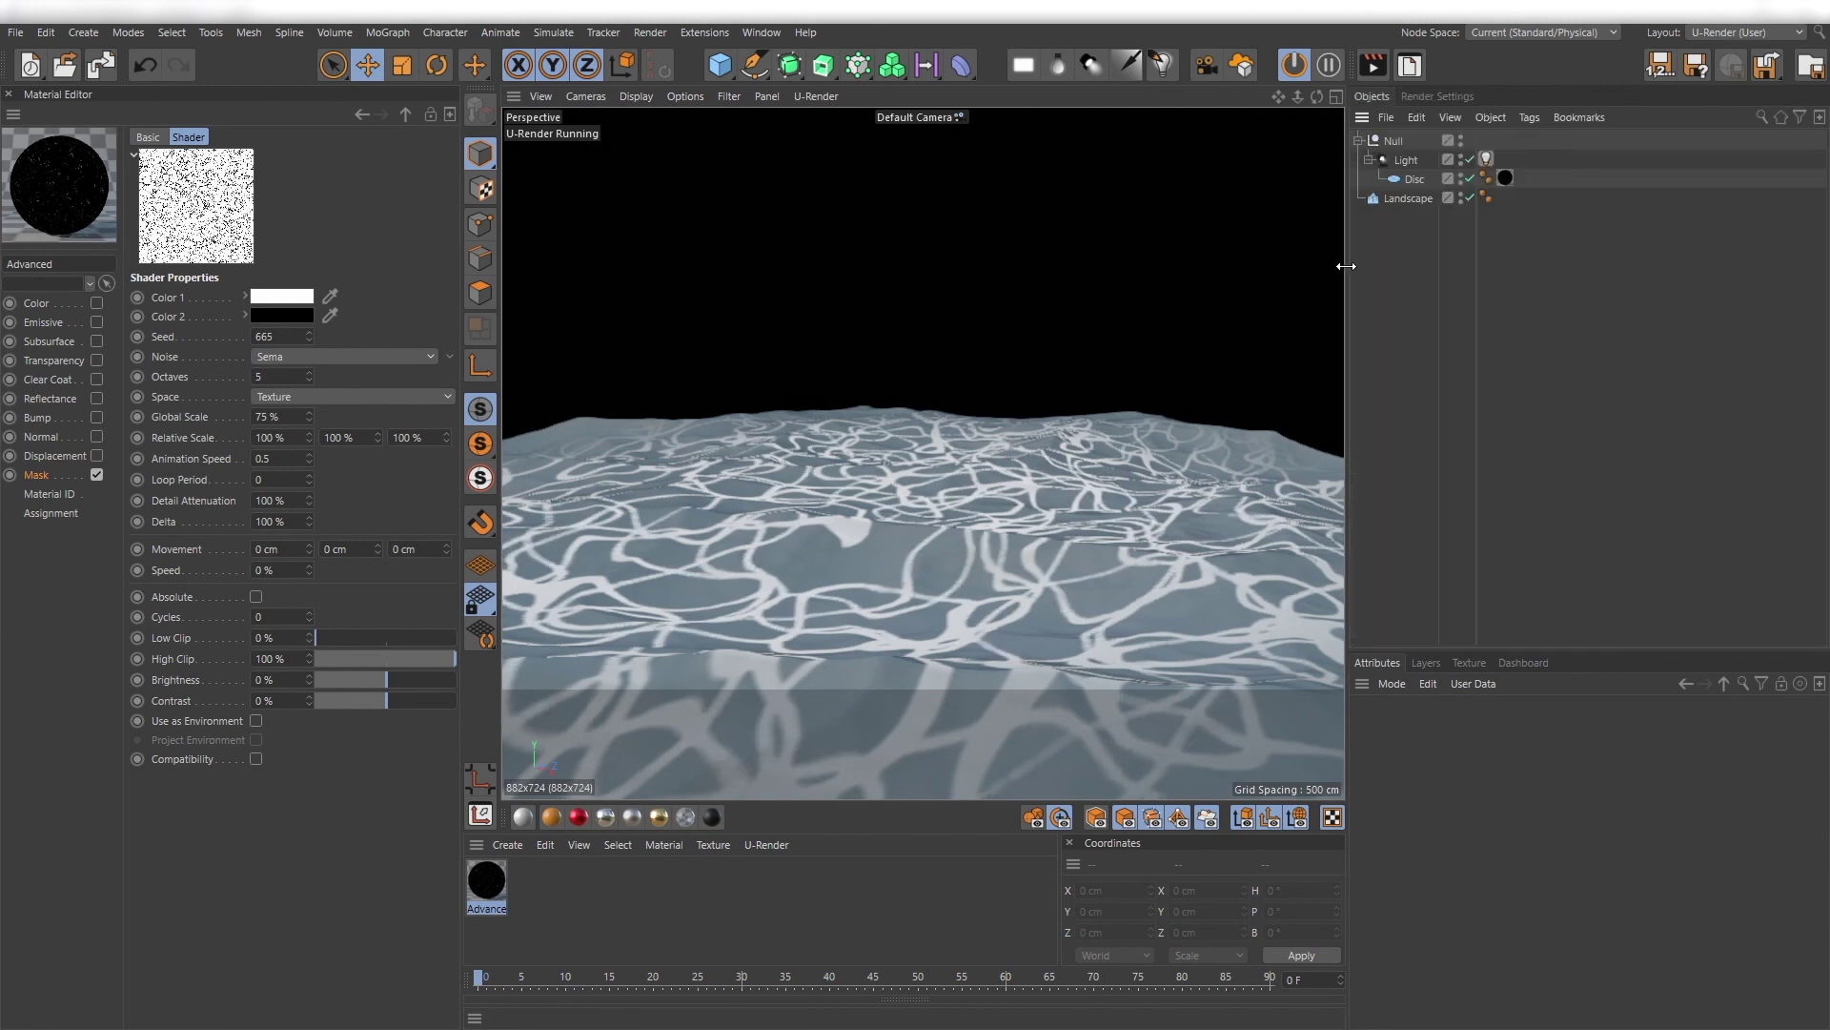
{"action": "left_click_drag", "start_coordinate": [480, 977], "coordinate": [404, 973]}
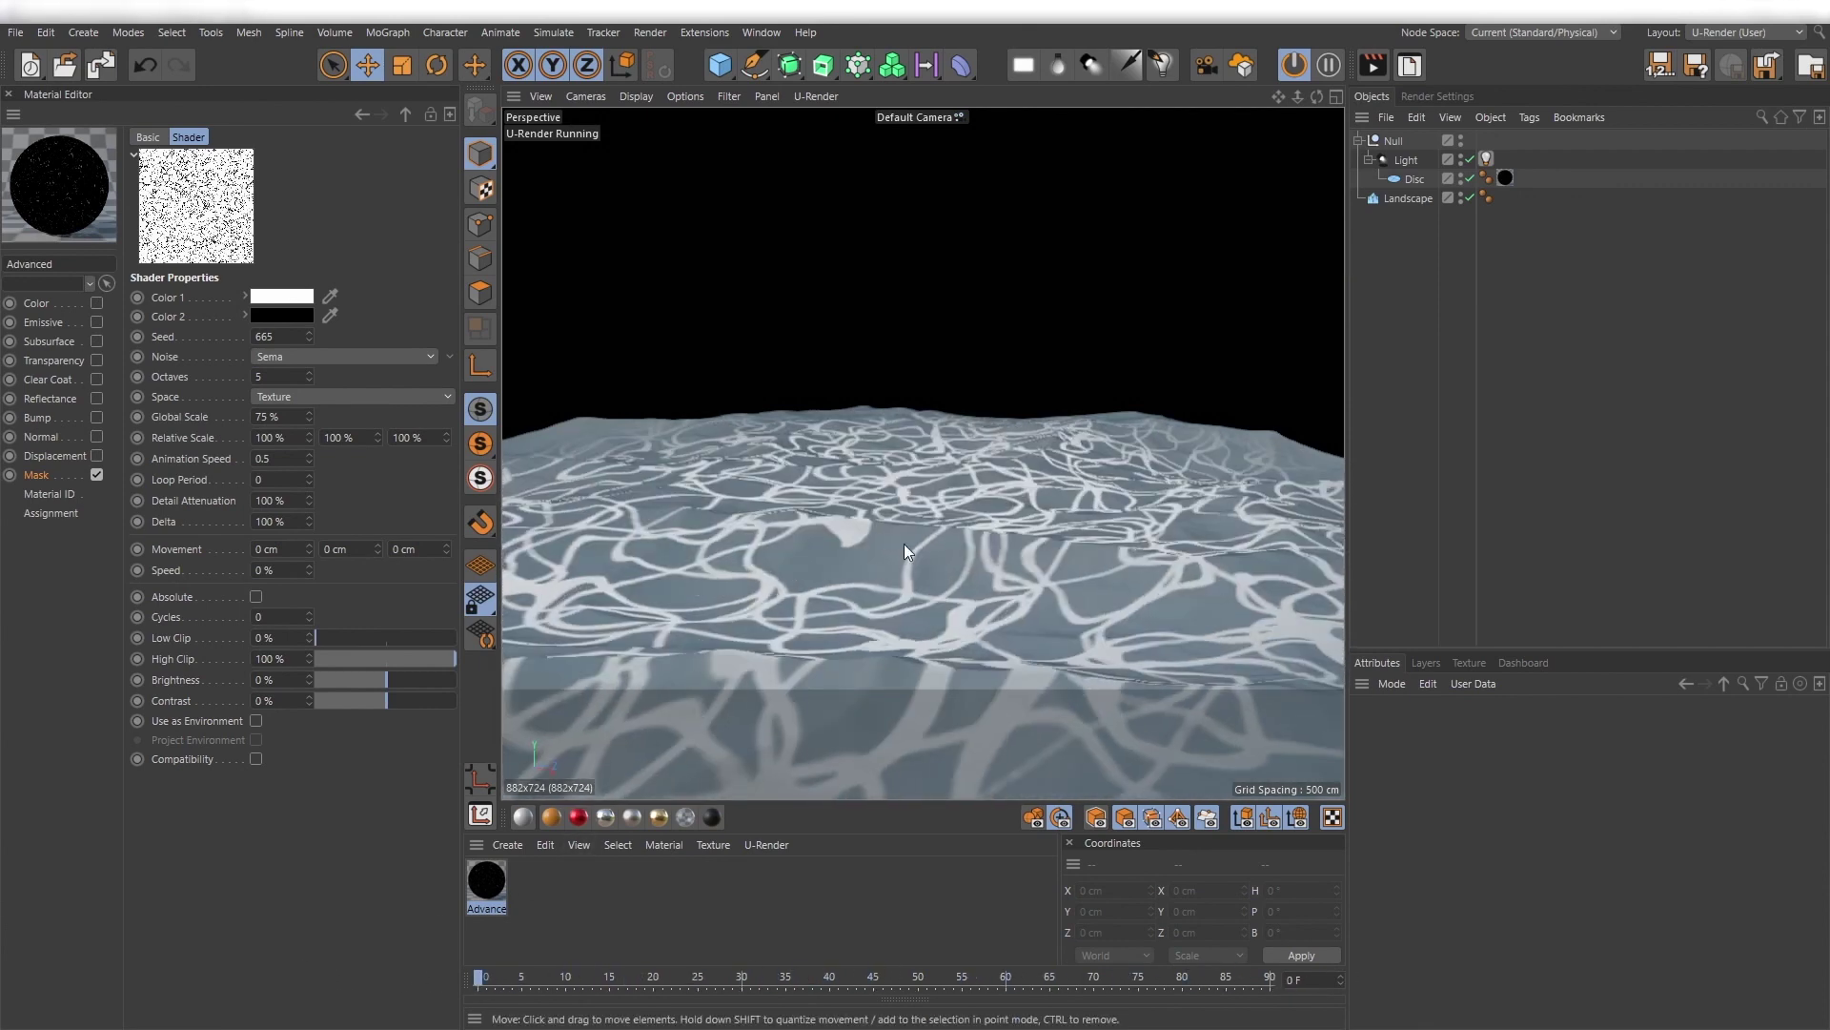
Add a U-Render Volume with about 10.1 % Media A density, raise it about 31 cm, and preview the animated light rays.
{"action": "left_click", "coordinate": [1245, 66]}
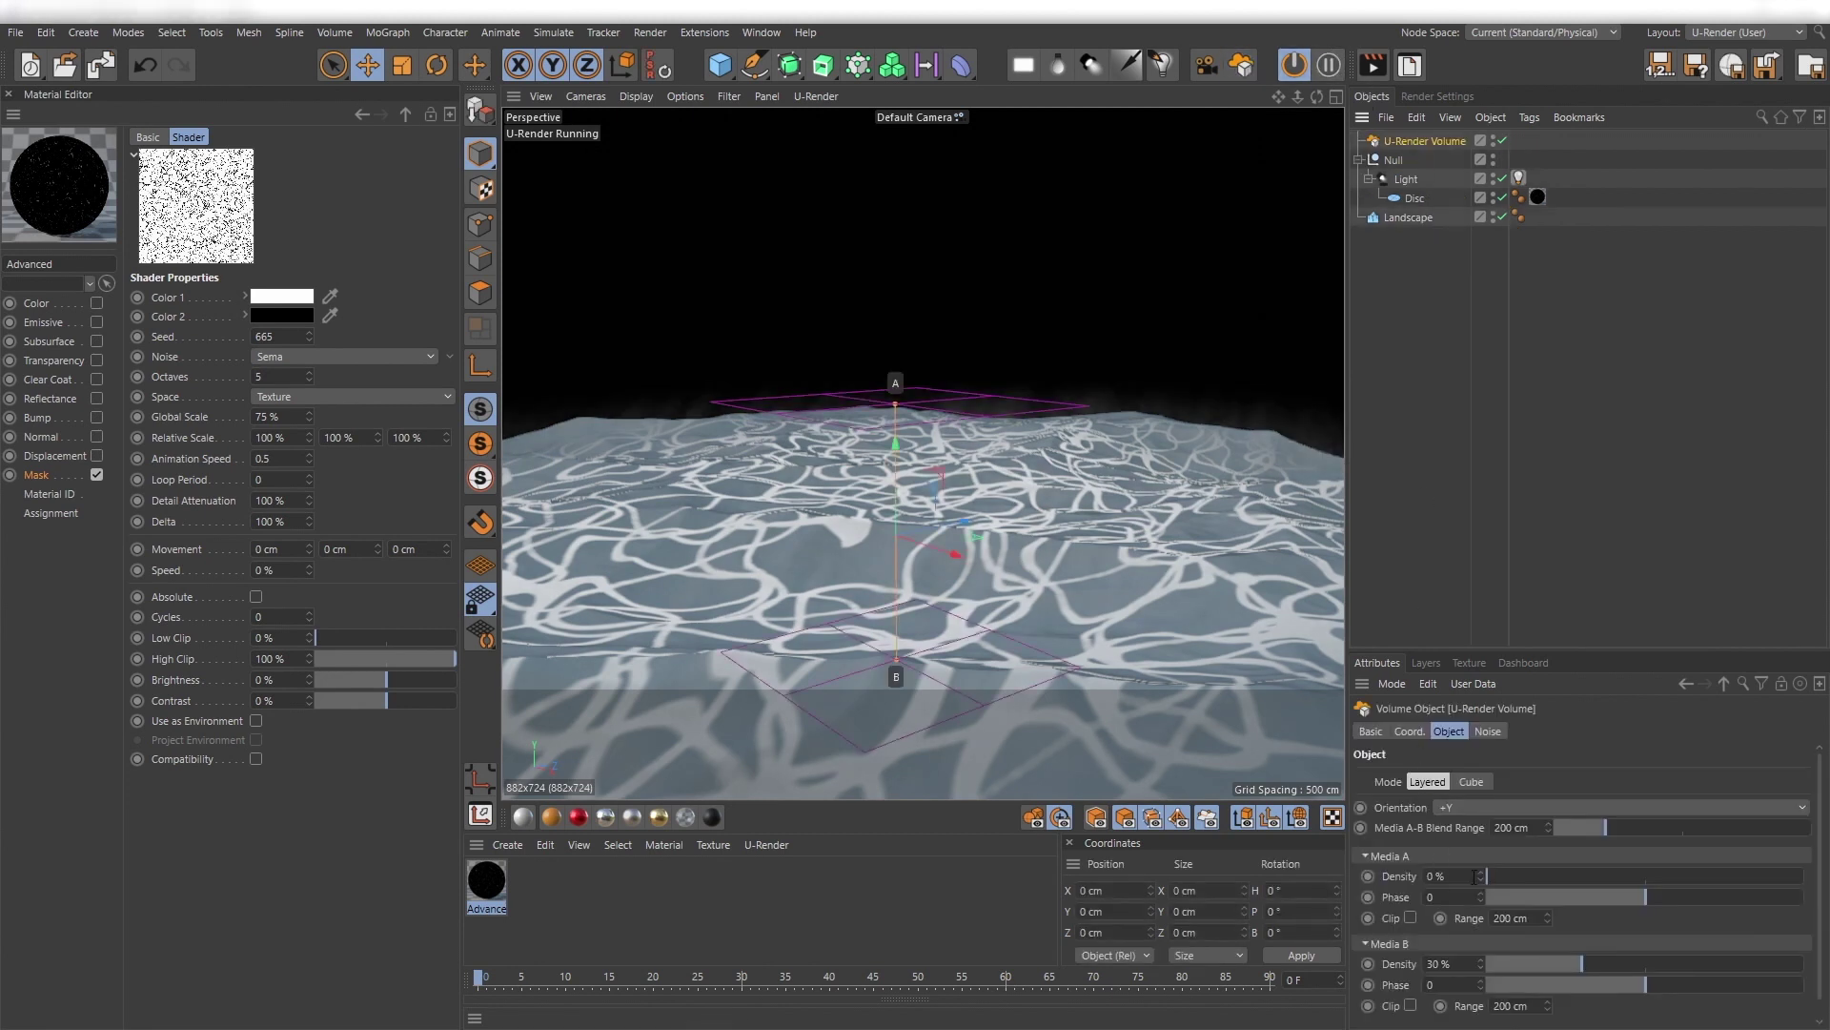
{"action": "left_click_drag", "start_coordinate": [1489, 875], "coordinate": [1519, 873]}
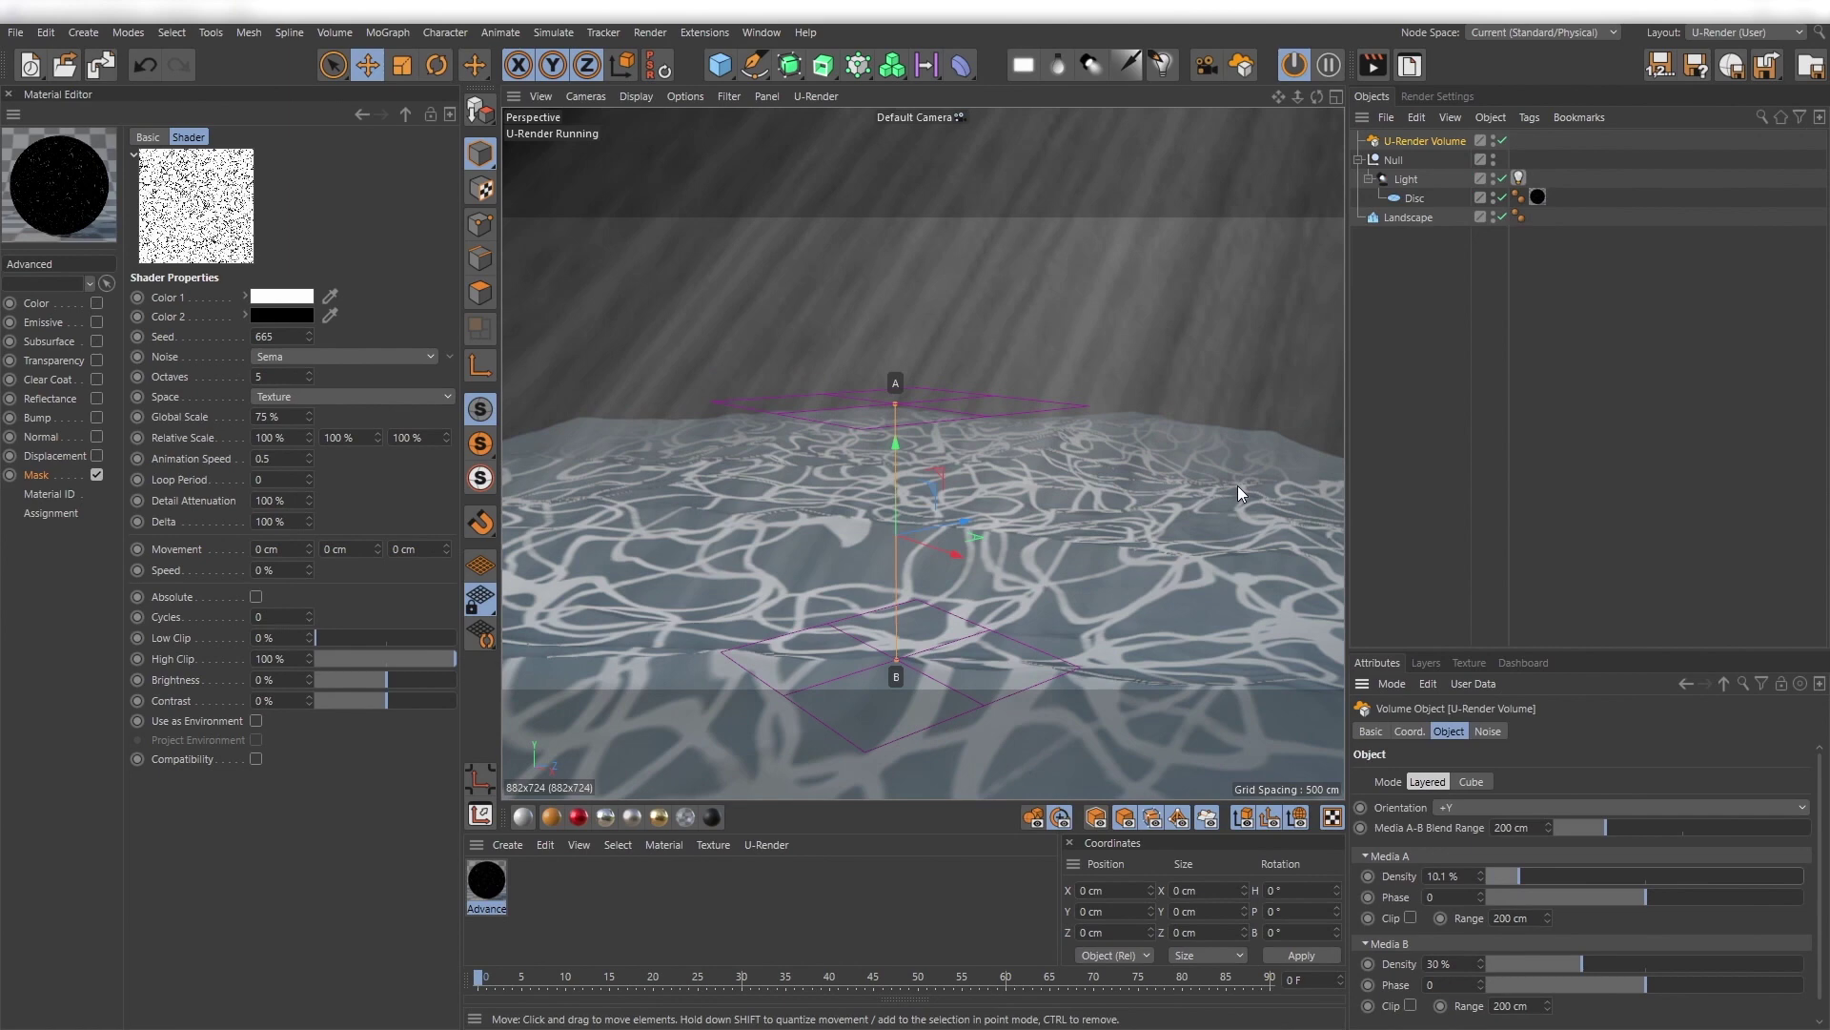
{"action": "left_click_drag", "start_coordinate": [890, 476], "coordinate": [1020, 444]}
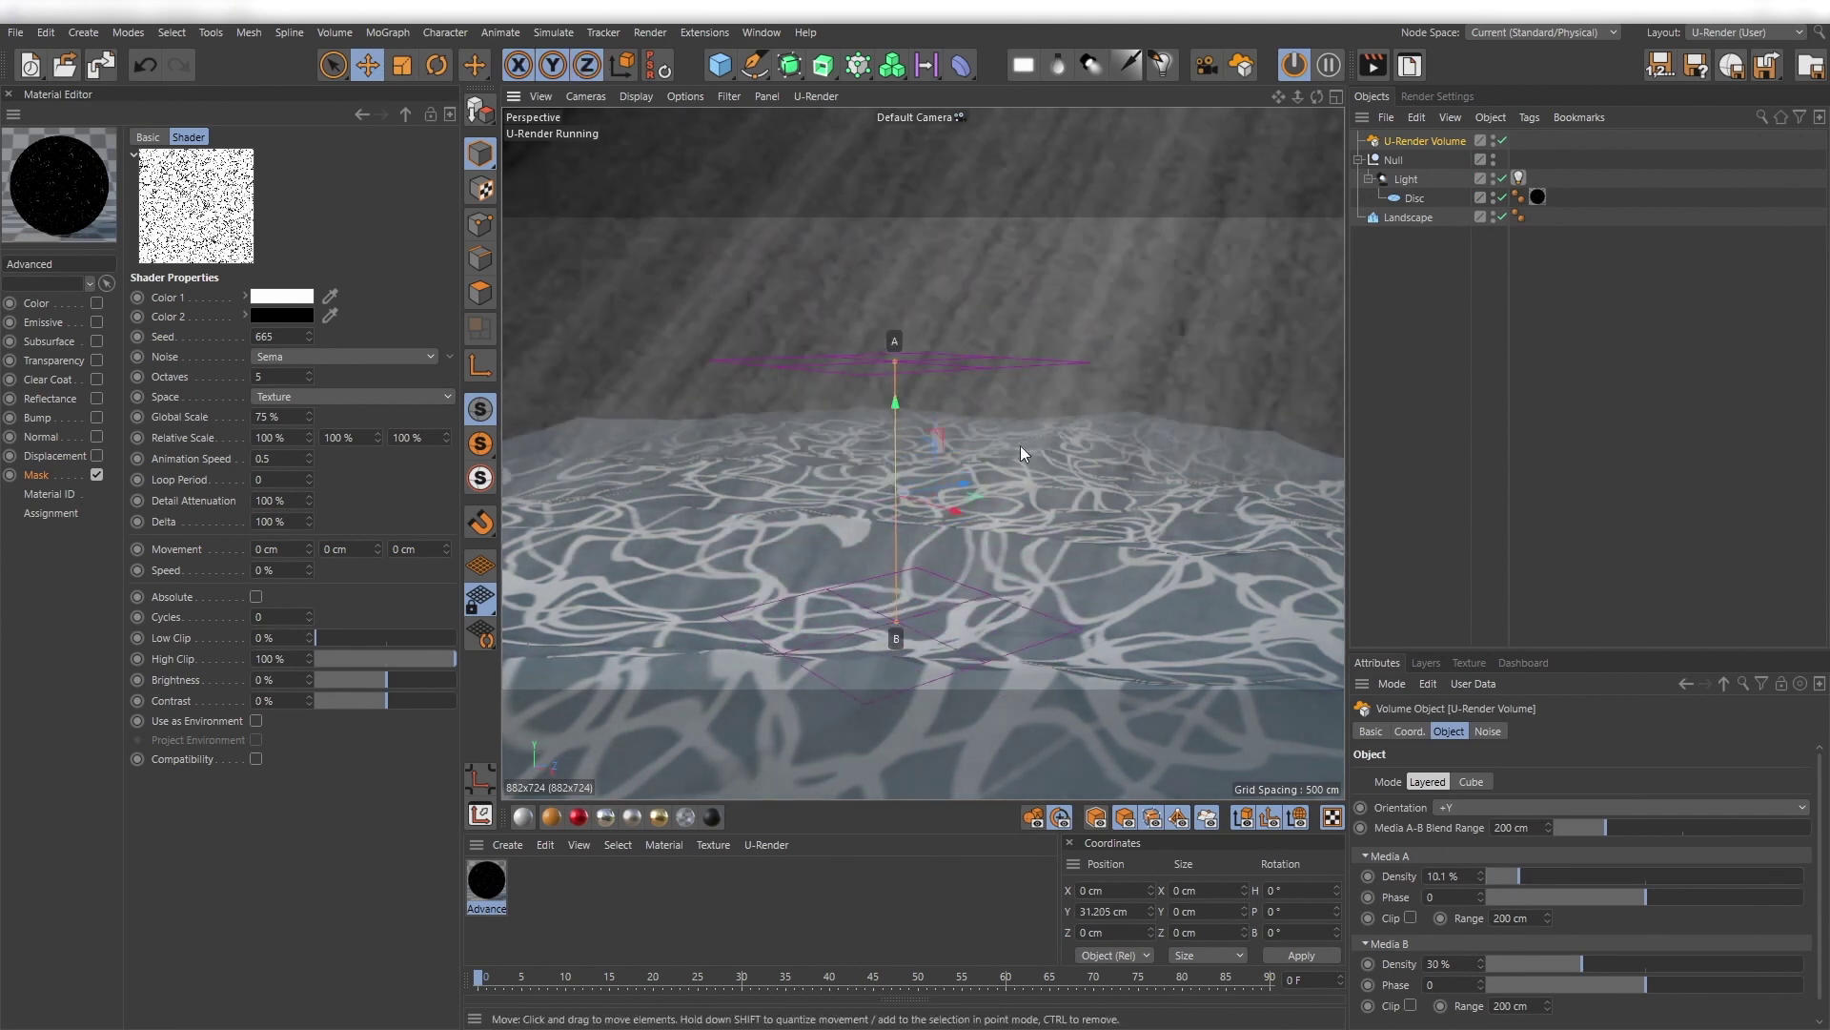
{"action": "left_click", "coordinate": [1389, 339]}
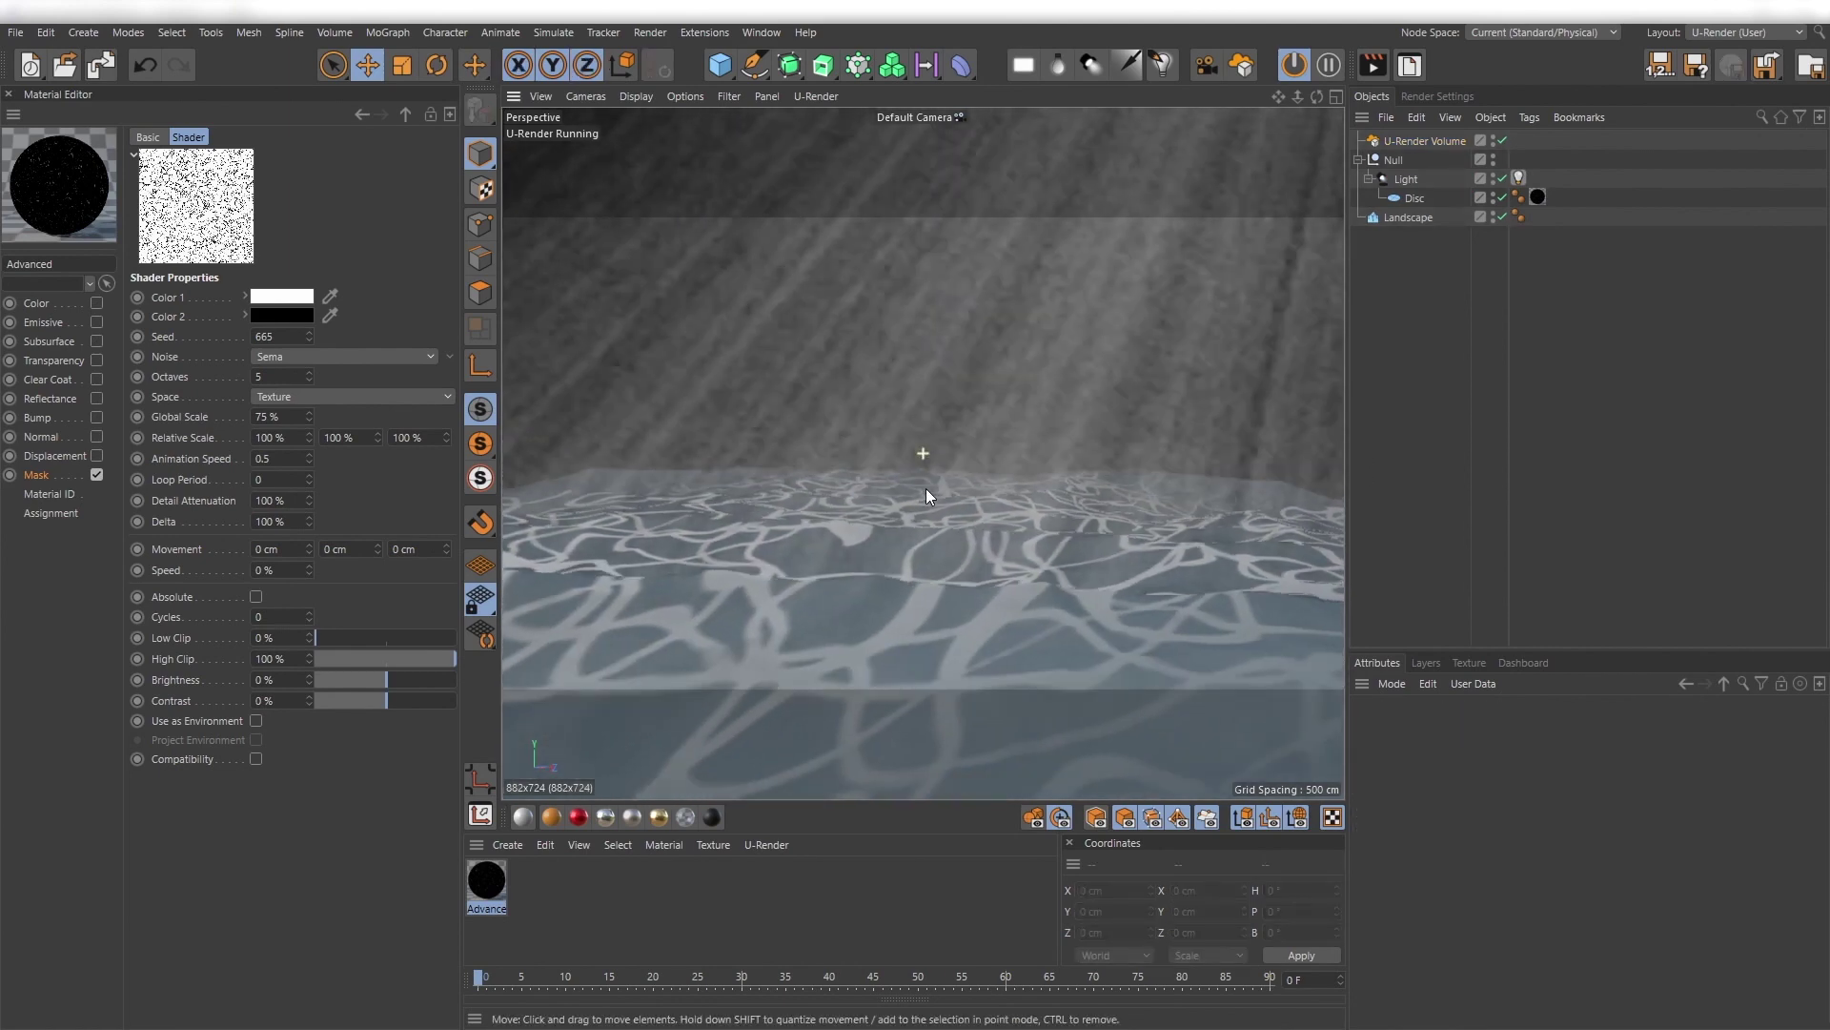
{"action": "left_click_drag", "start_coordinate": [492, 975], "coordinate": [689, 976]}
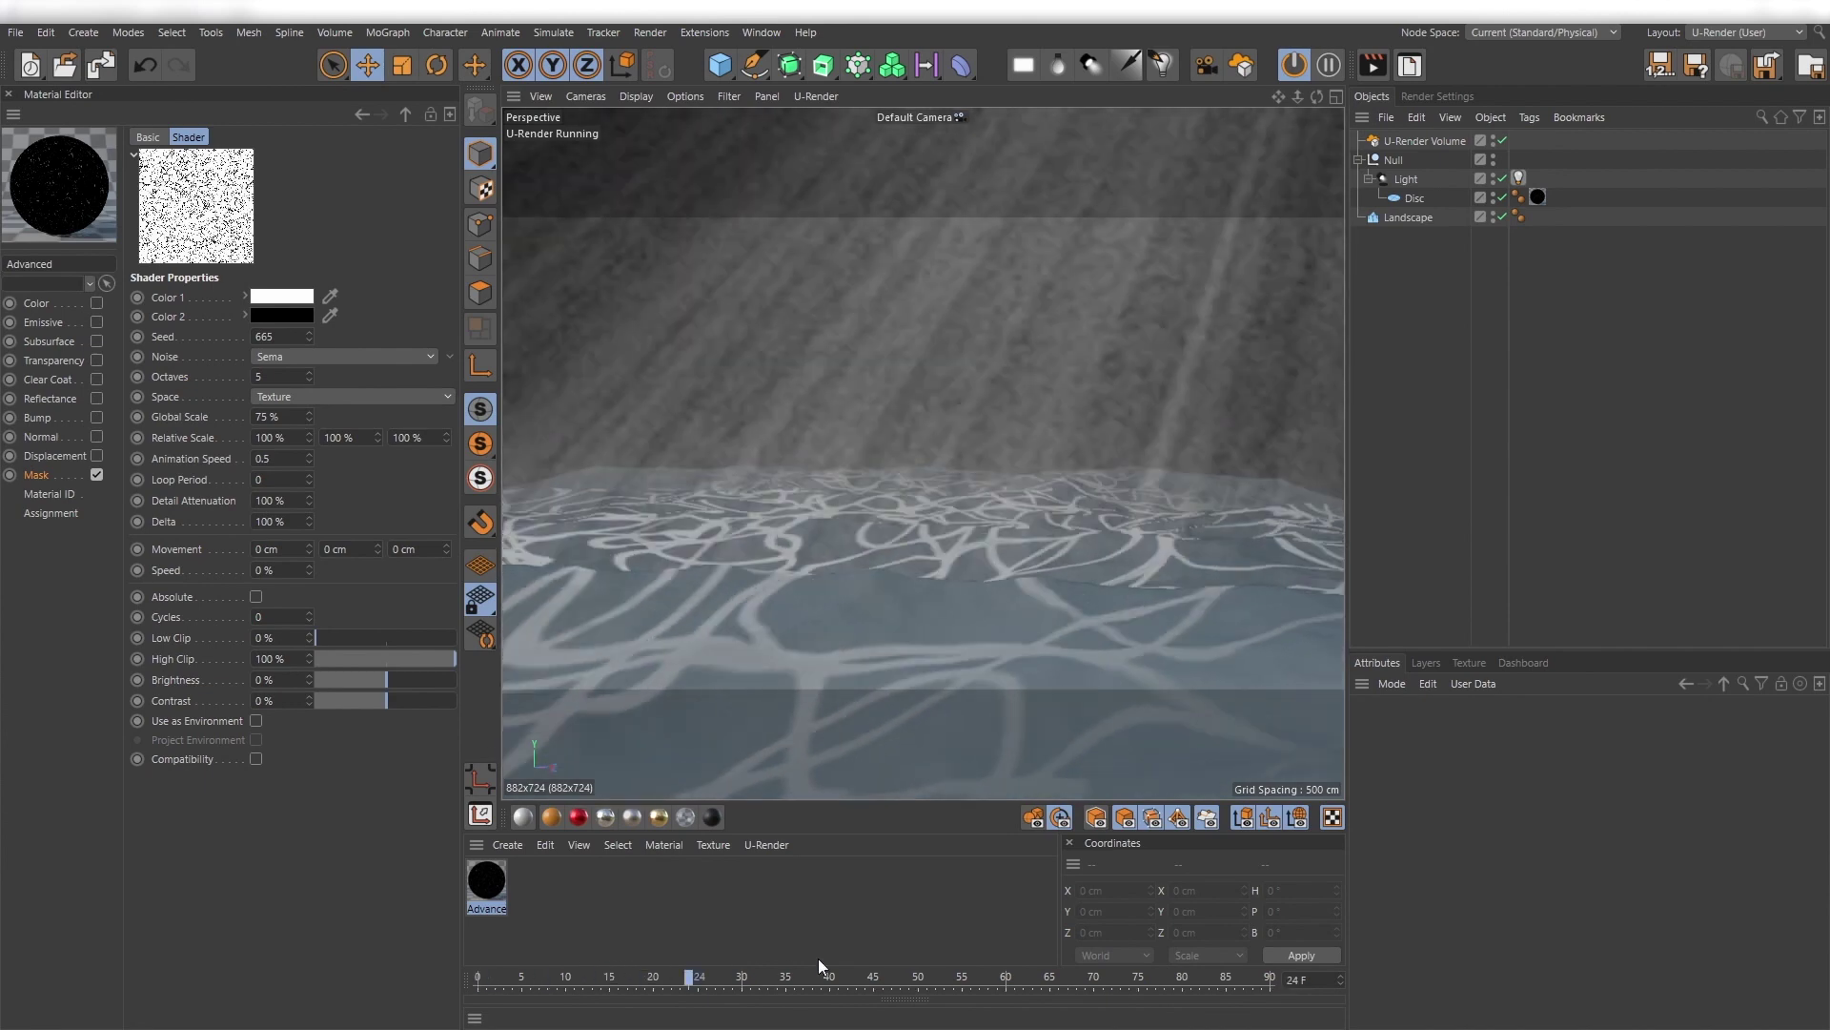
{"action": "left_click", "coordinate": [479, 976]}
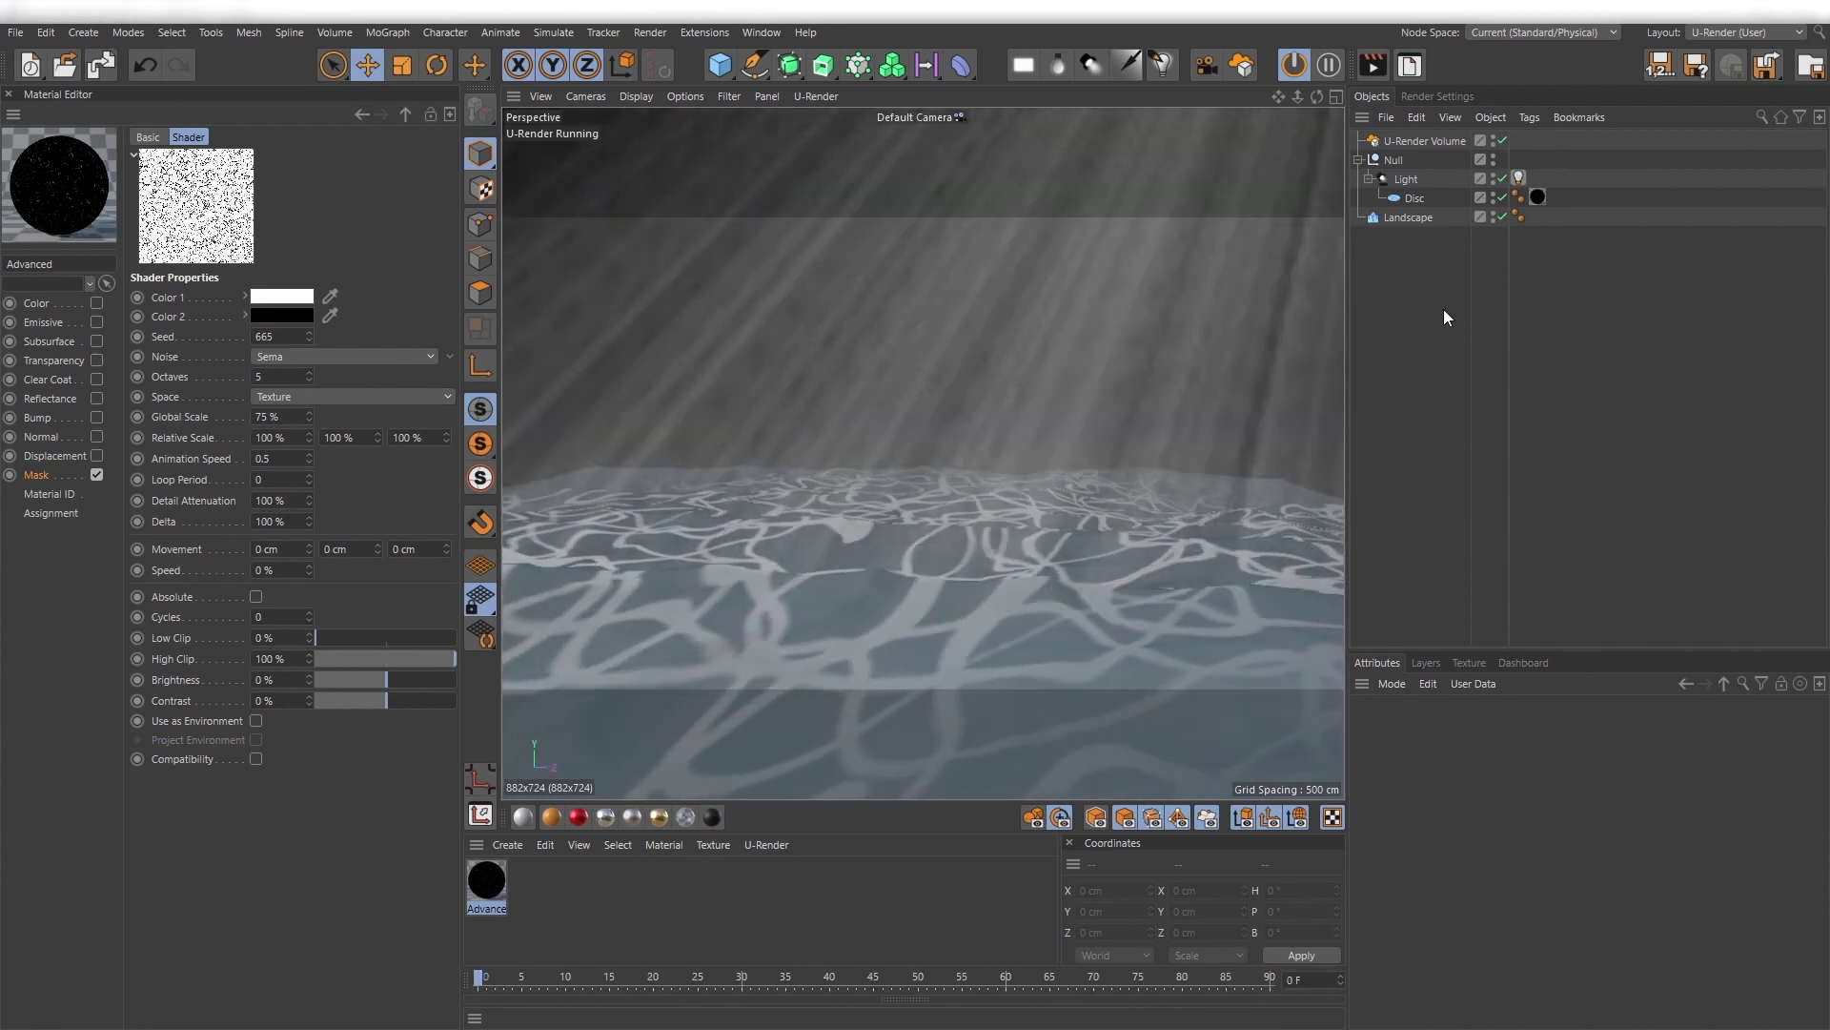
Try softening the light's shadows with a Sample Radius of 2 in its U-Render Light tag.
{"action": "left_click", "coordinate": [1520, 177]}
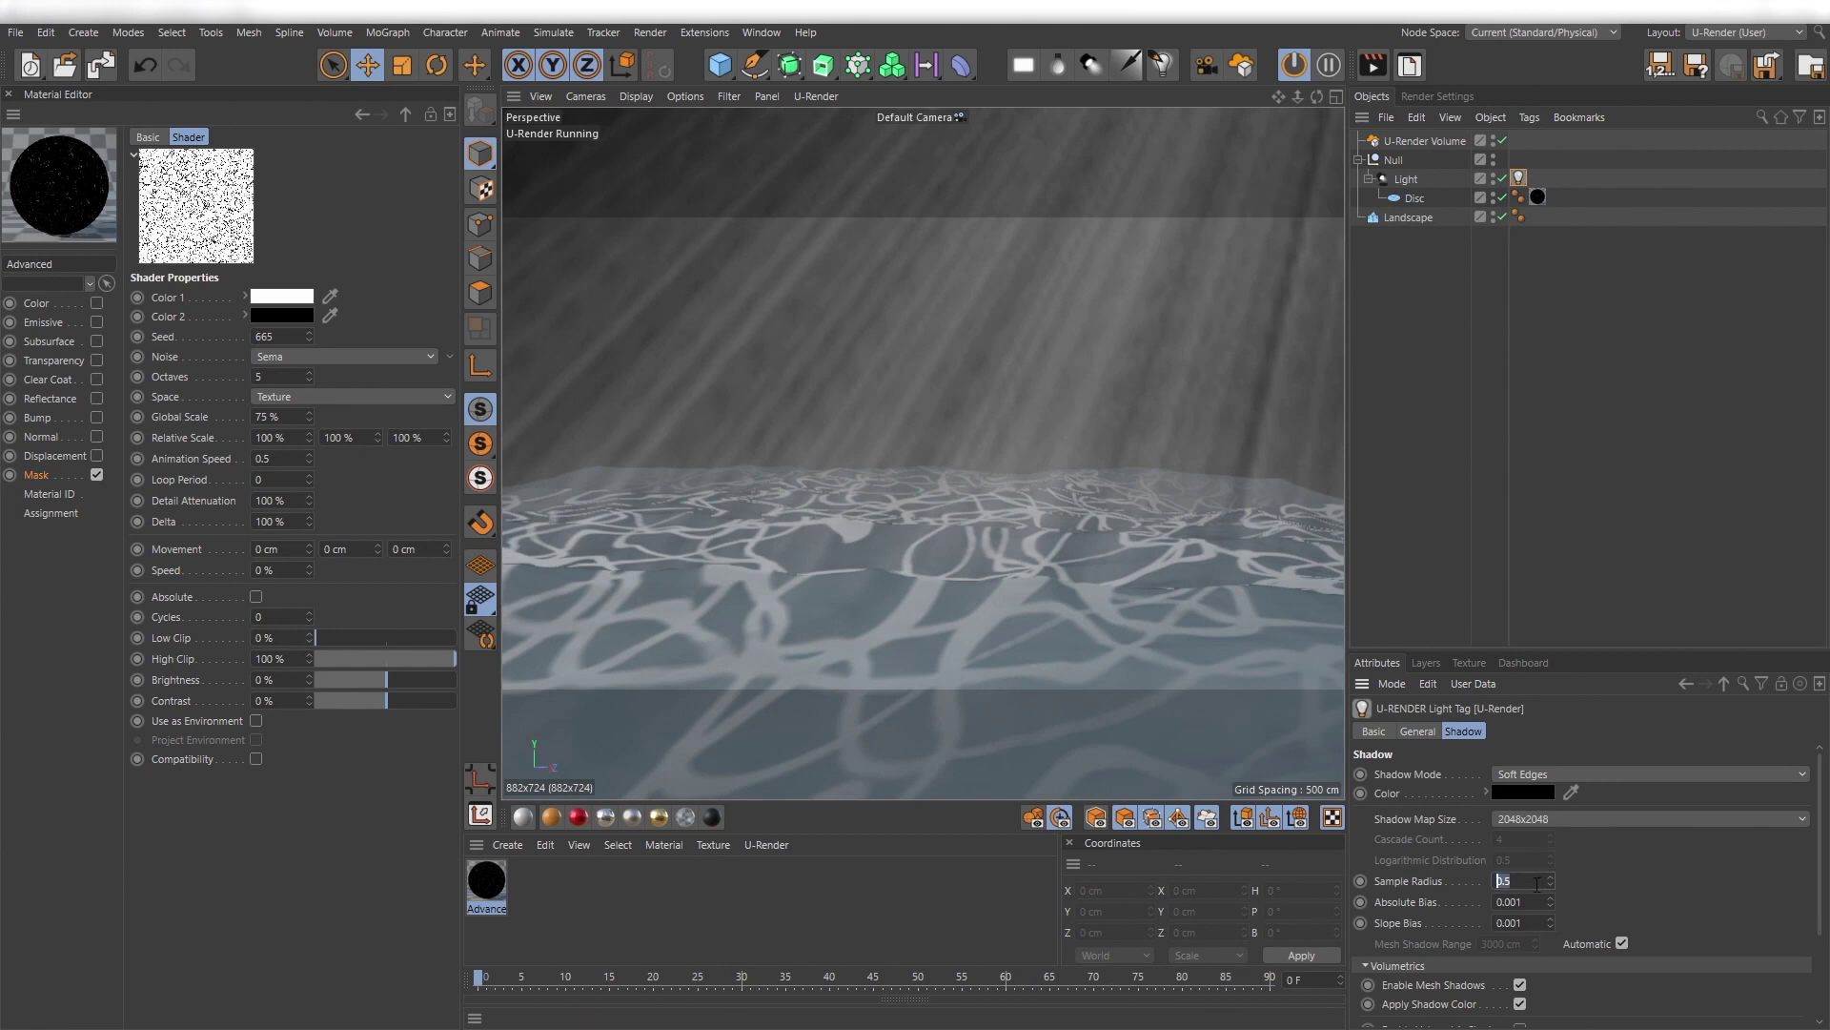
{"action": "type", "text": "2"}
{"action": "key", "text": "Return"}
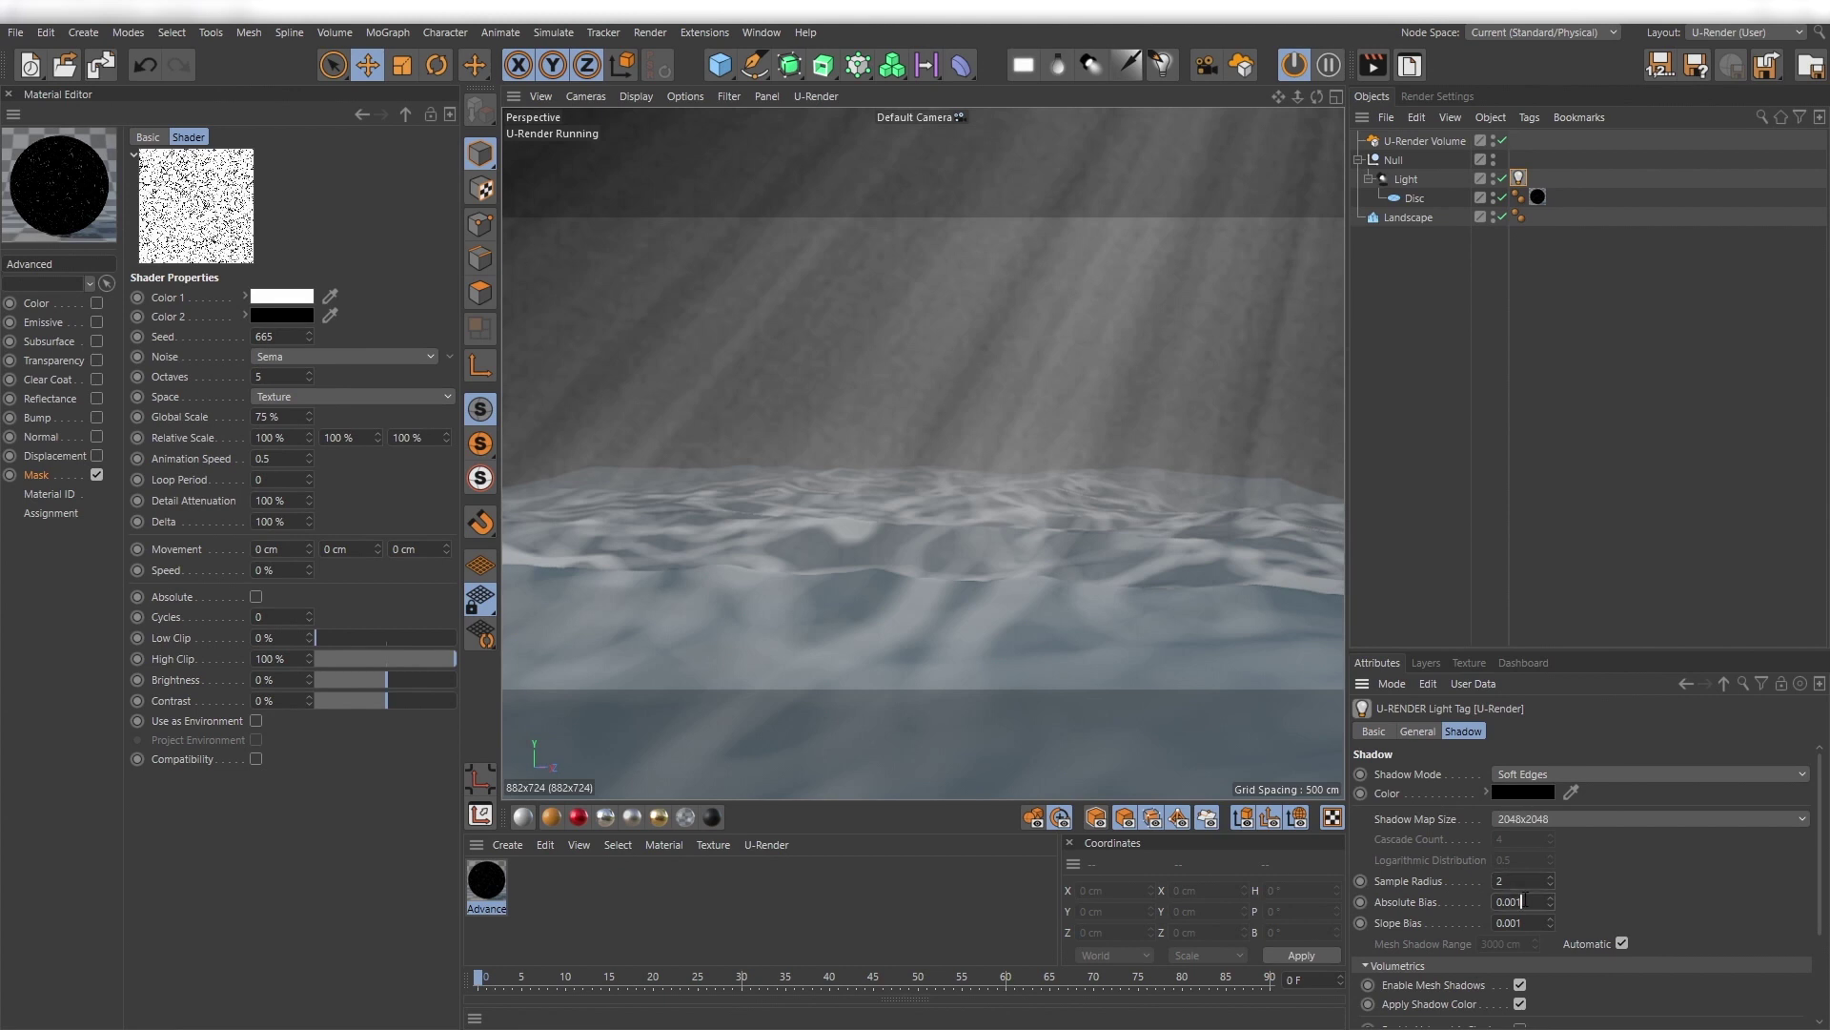
{"action": "left_click", "coordinate": [1496, 609]}
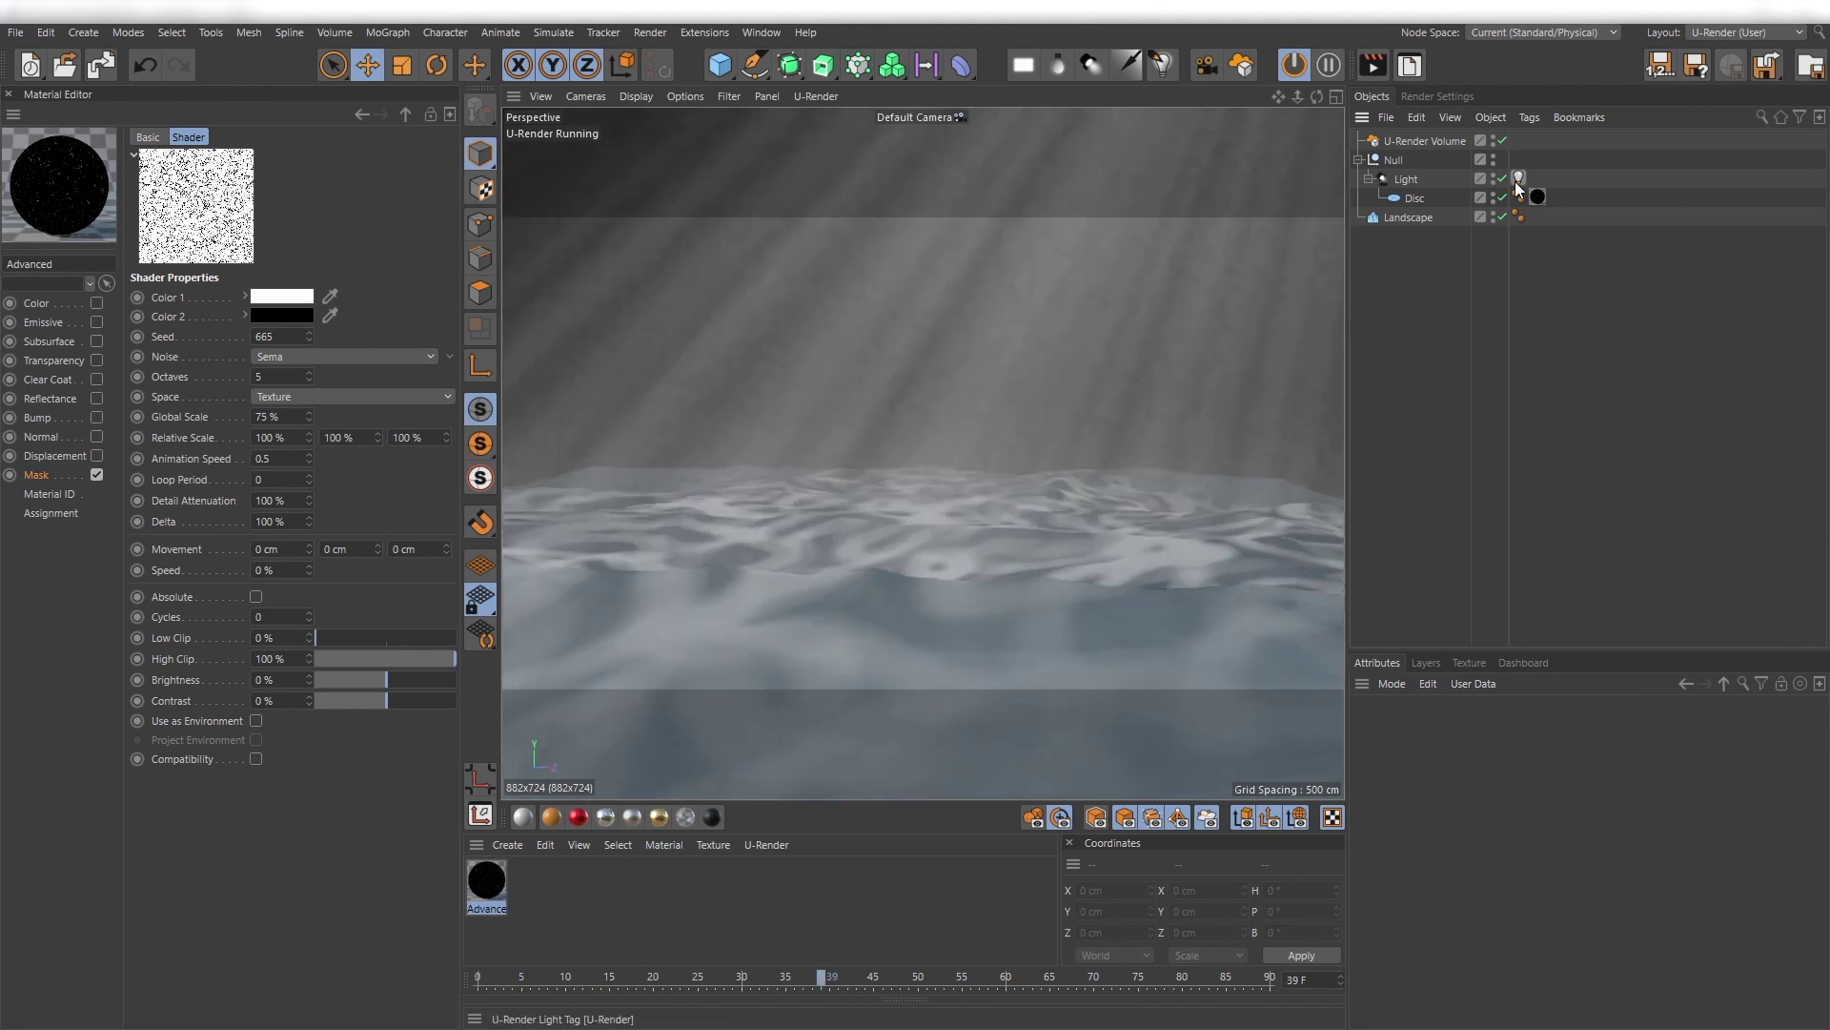
Set the light tag's shadow Sample Radius to 1 and scrub the timeline back to frame 0.
{"action": "left_click", "coordinate": [1518, 177]}
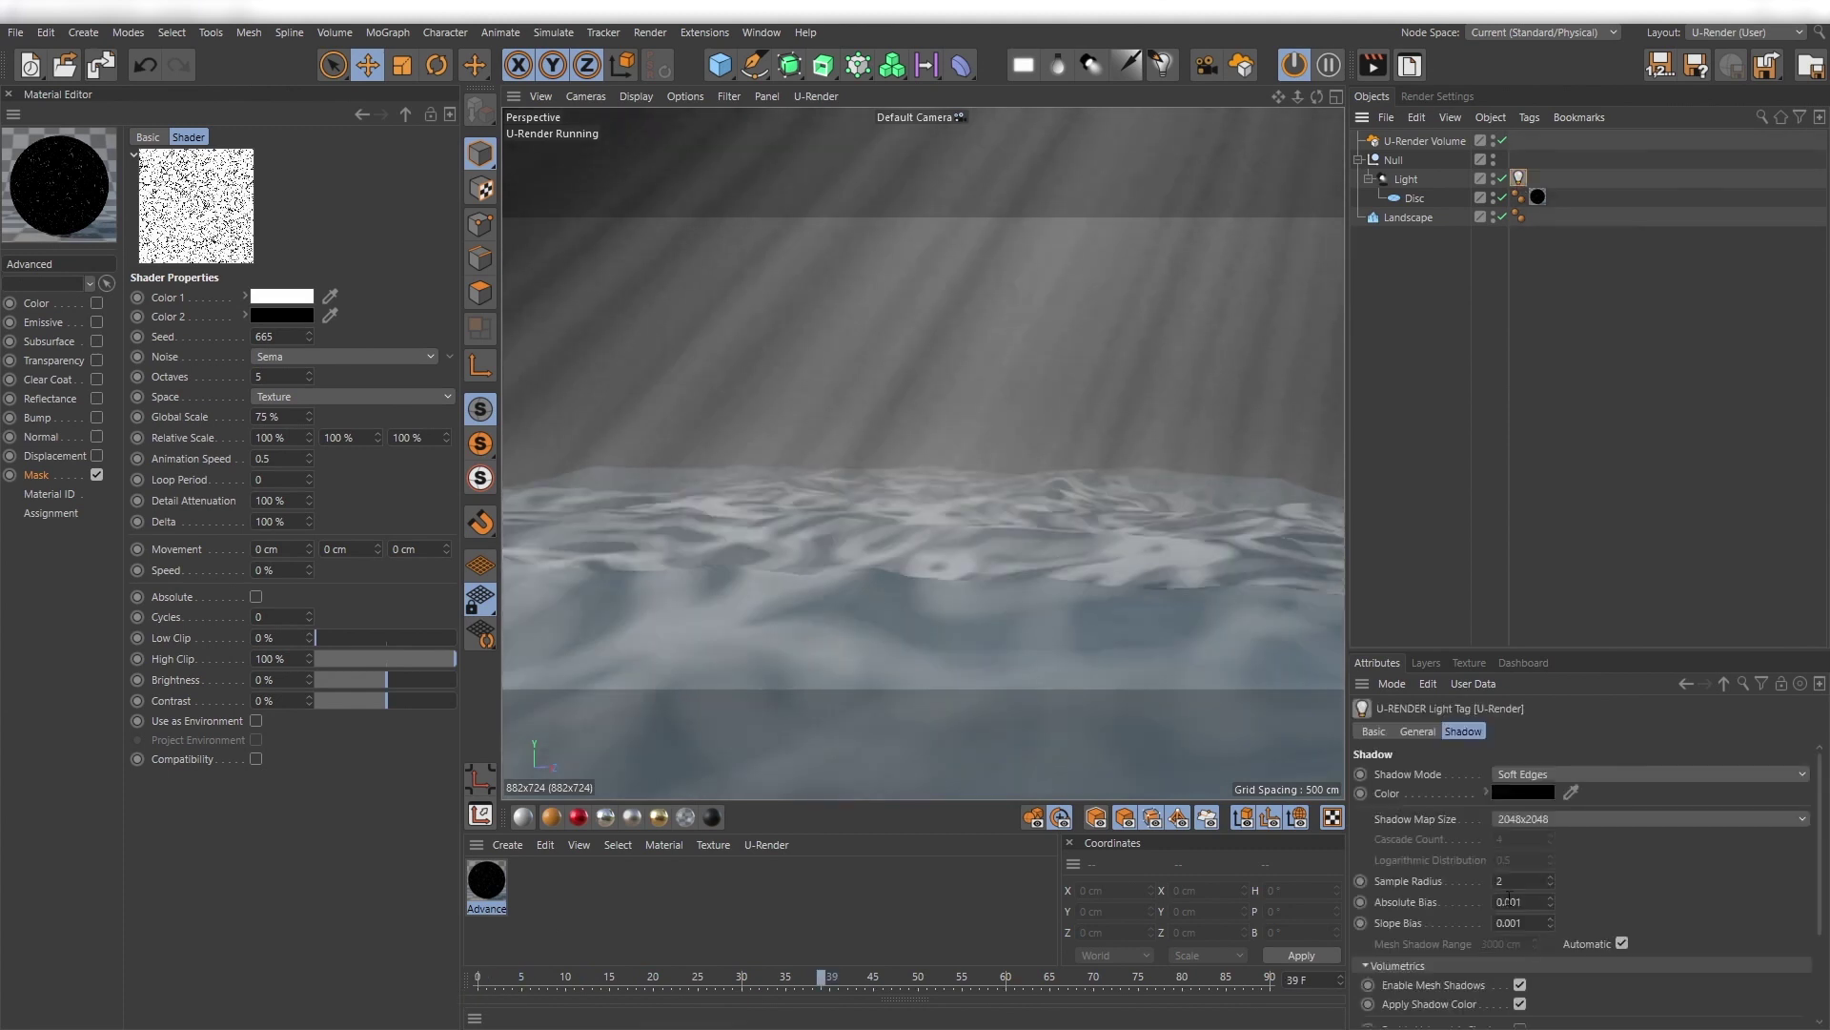
{"action": "type", "text": "1"}
{"action": "key", "text": "Return"}
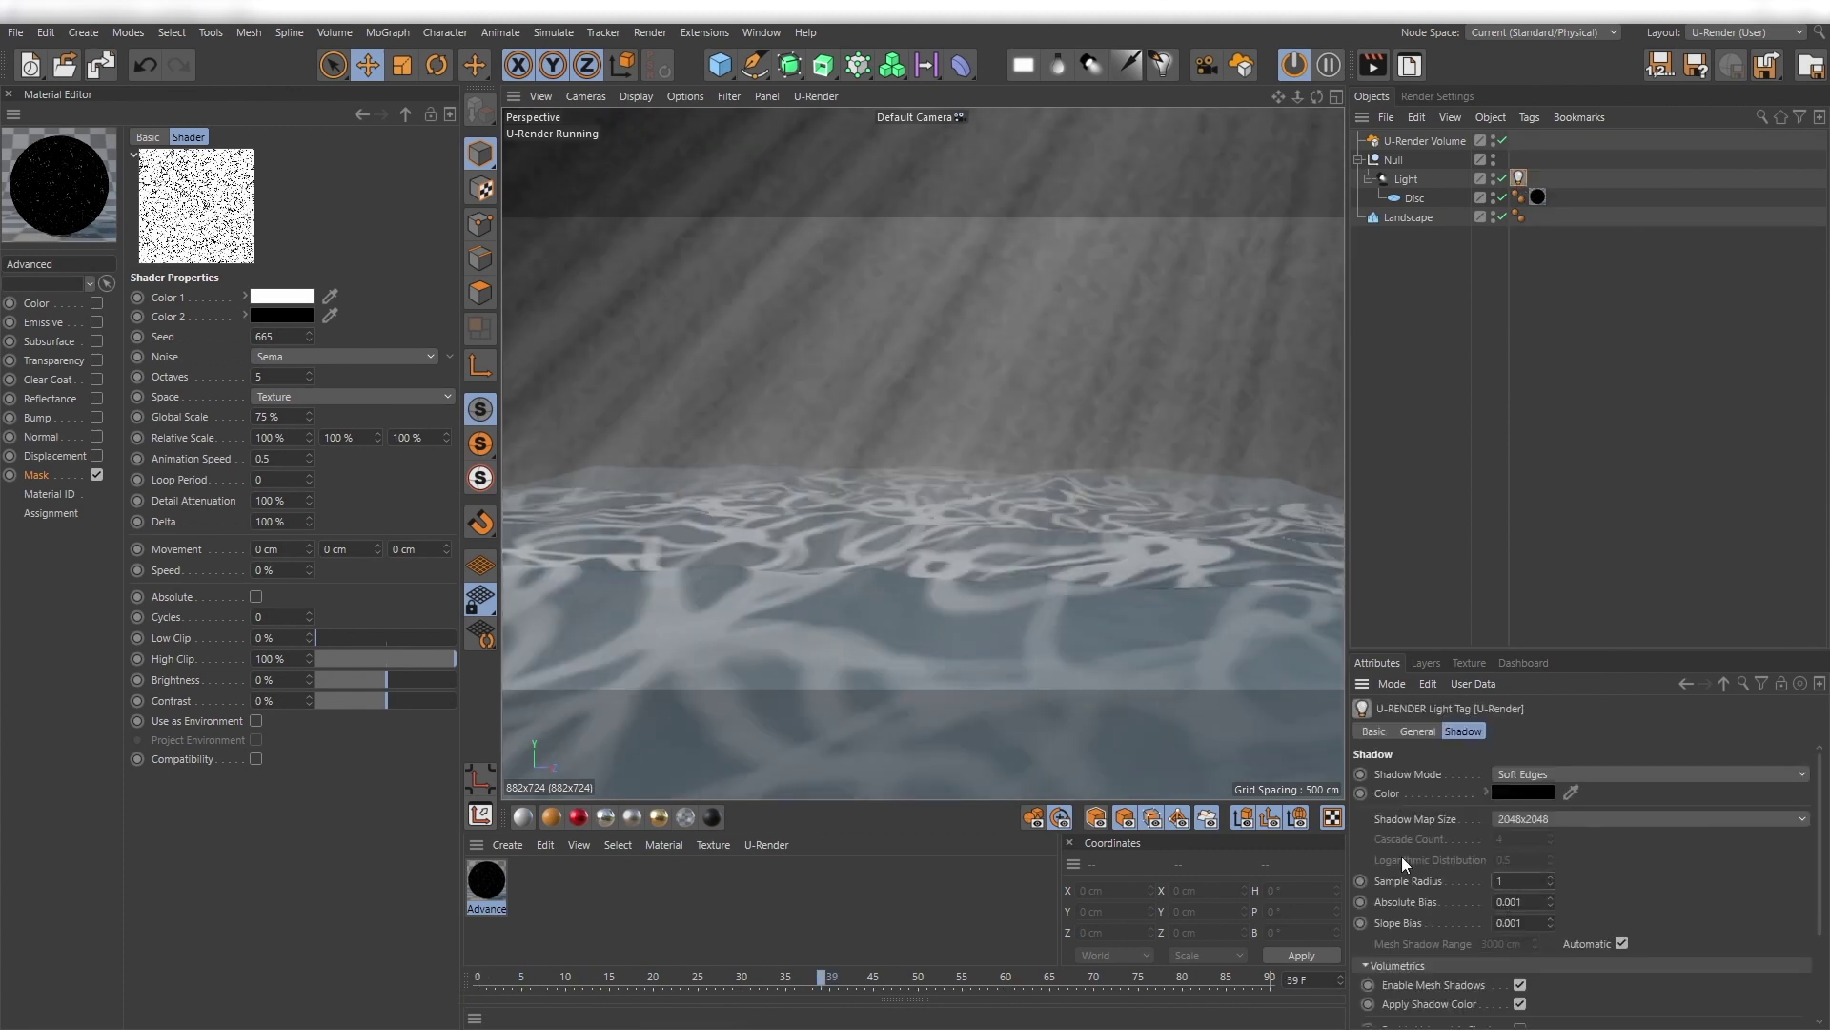
{"action": "left_click_drag", "start_coordinate": [504, 988], "coordinate": [618, 978]}
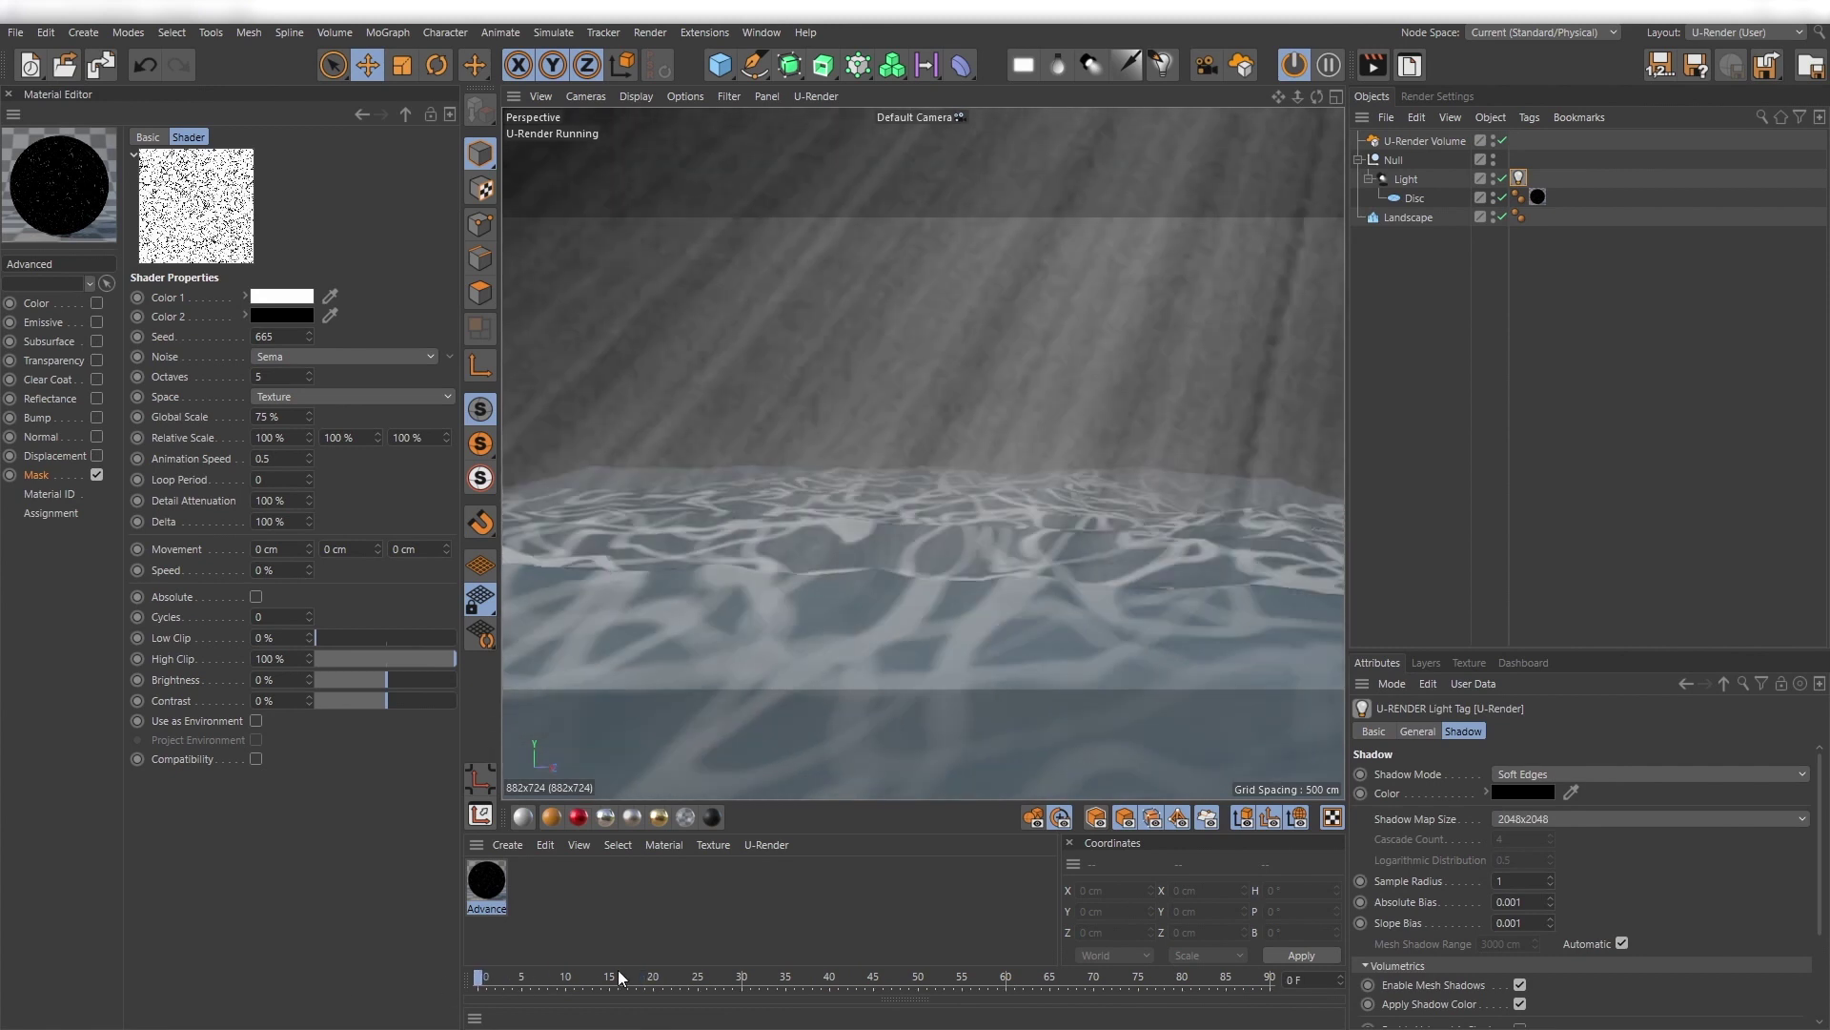
Look through a new camera and enable Far Clipping with a new distance in its U-Render Camera tag.
{"action": "left_click", "coordinate": [1203, 66]}
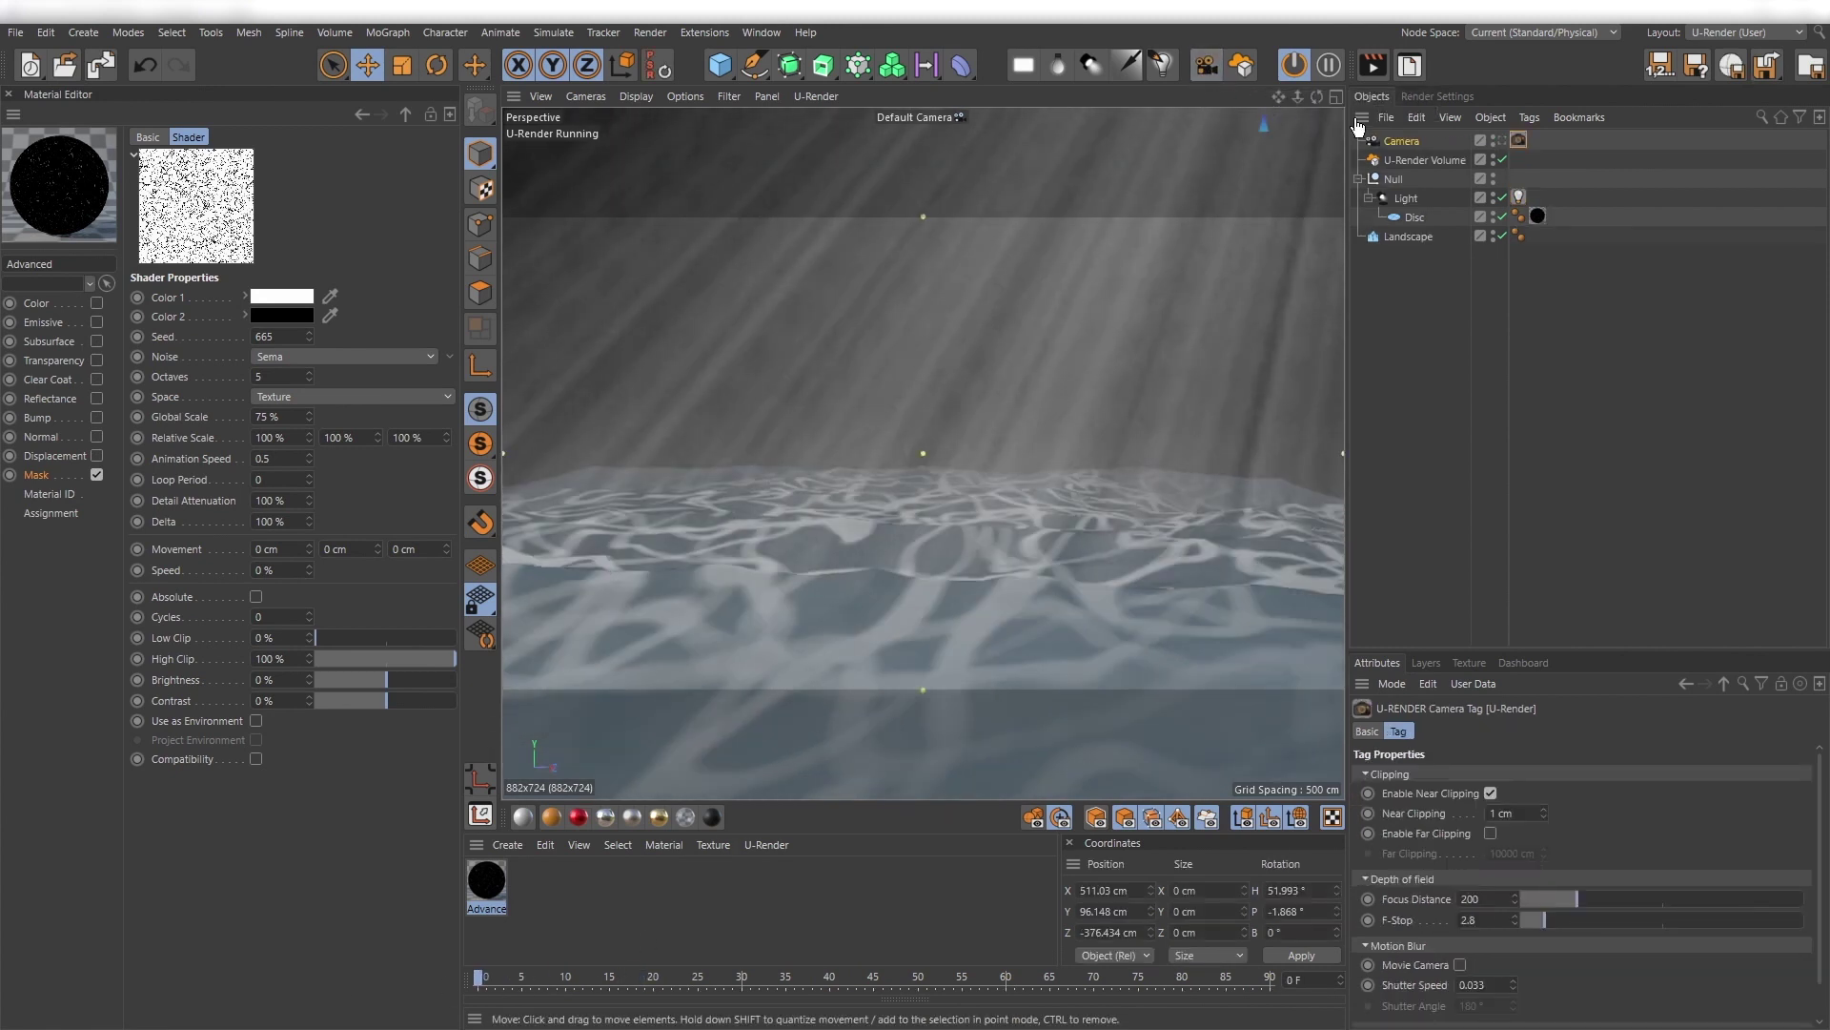
{"action": "left_click", "coordinate": [1505, 141]}
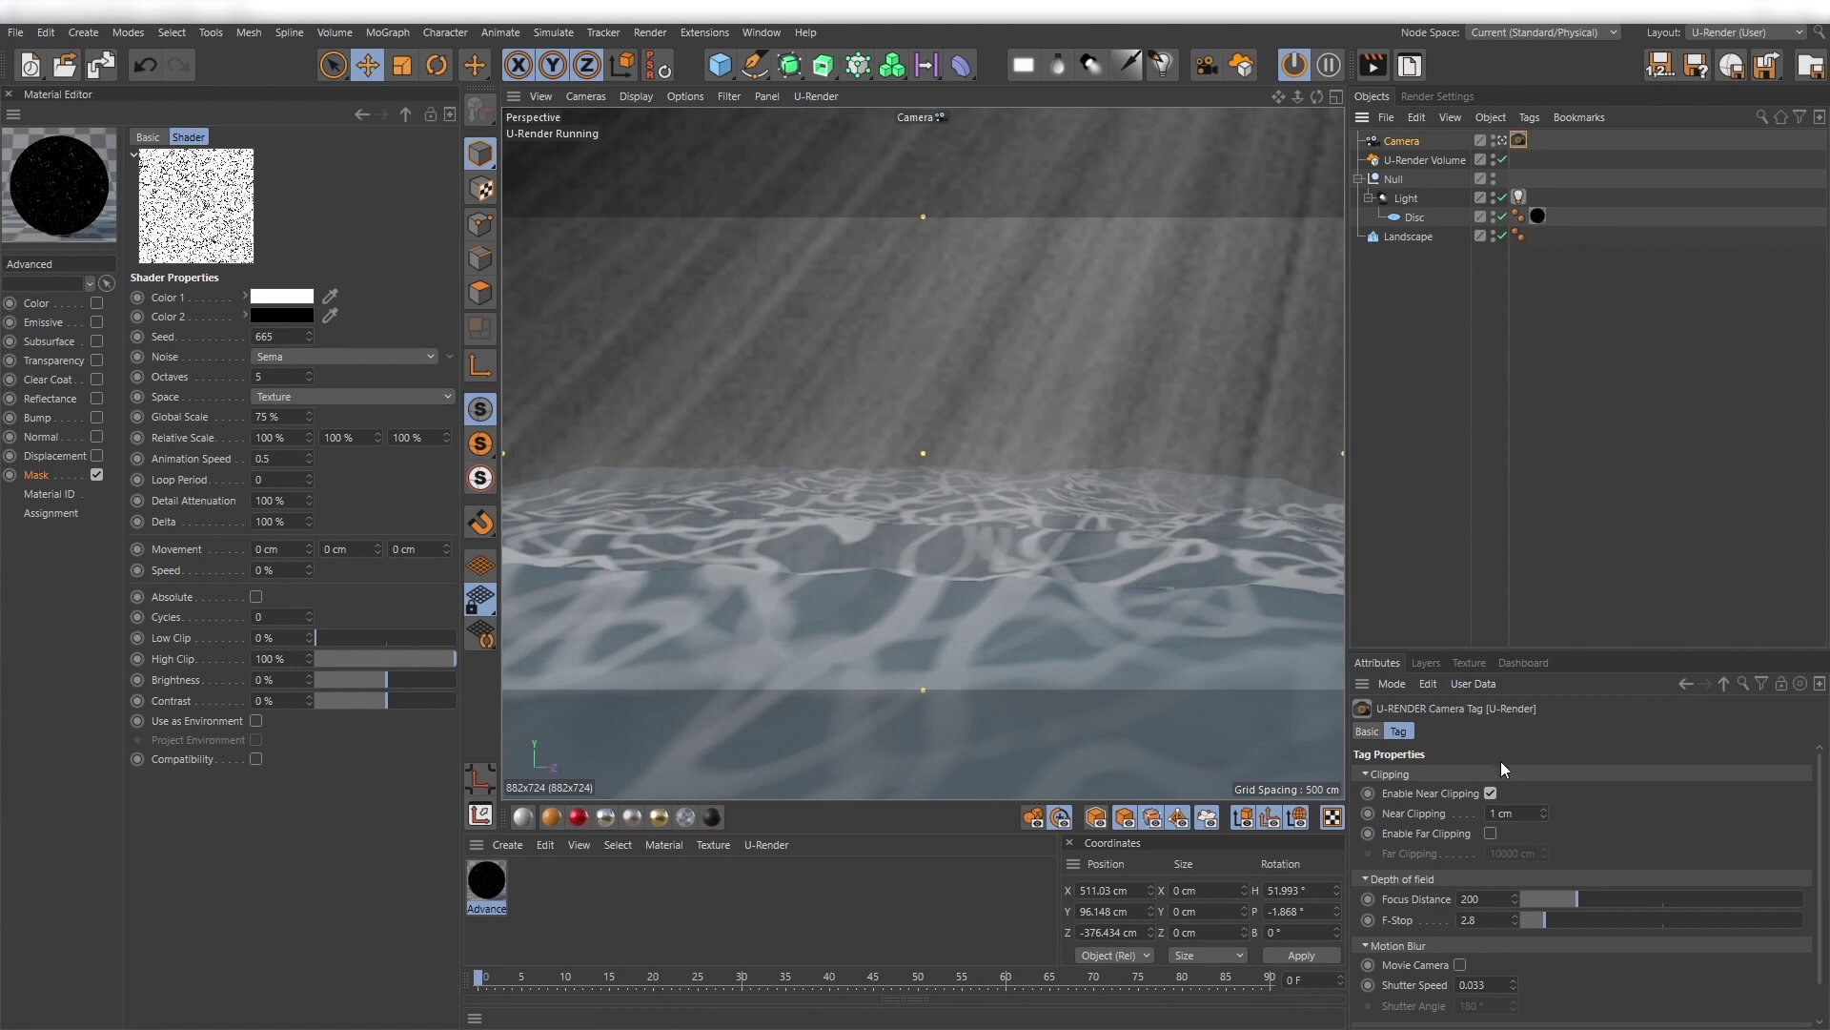
{"action": "left_click", "coordinate": [1491, 834]}
{"action": "double_click", "coordinate": [1525, 853]}
{"action": "type", "text": "1"}
{"action": "double_click", "coordinate": [1521, 851]}
{"action": "type", "text": "1"}
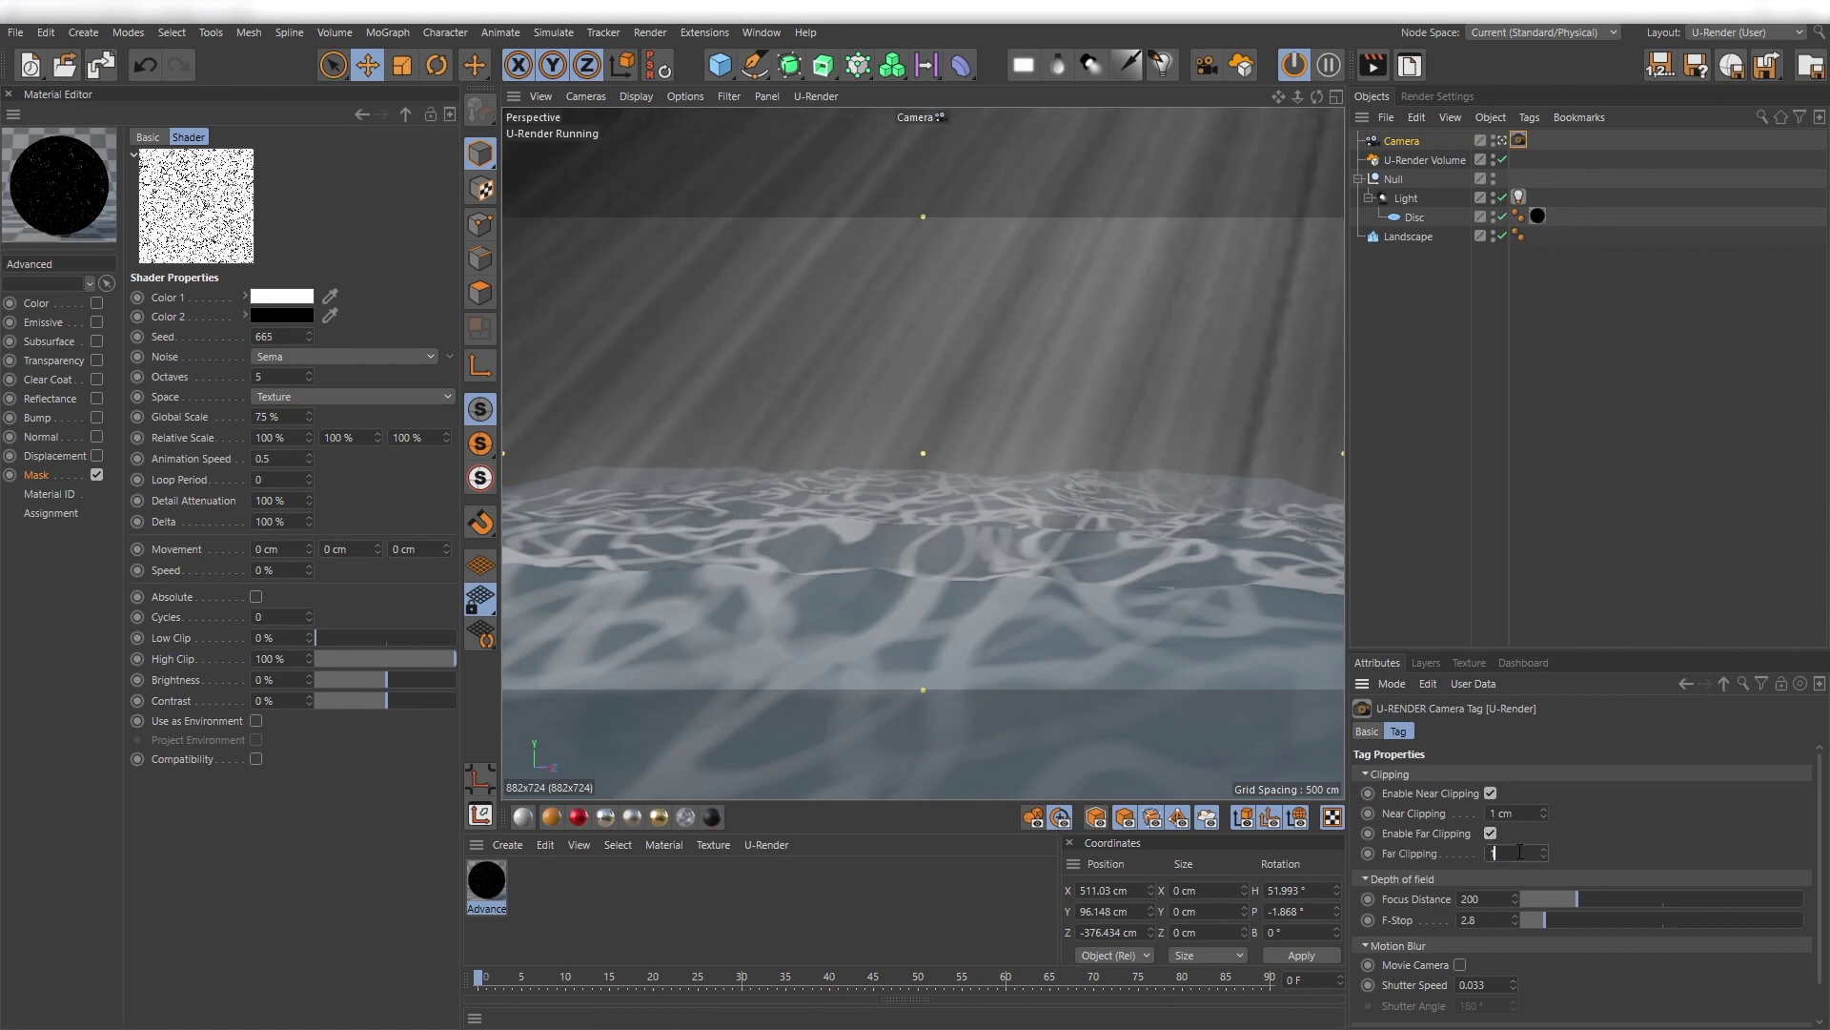
{"action": "left_click", "coordinate": [1421, 569]}
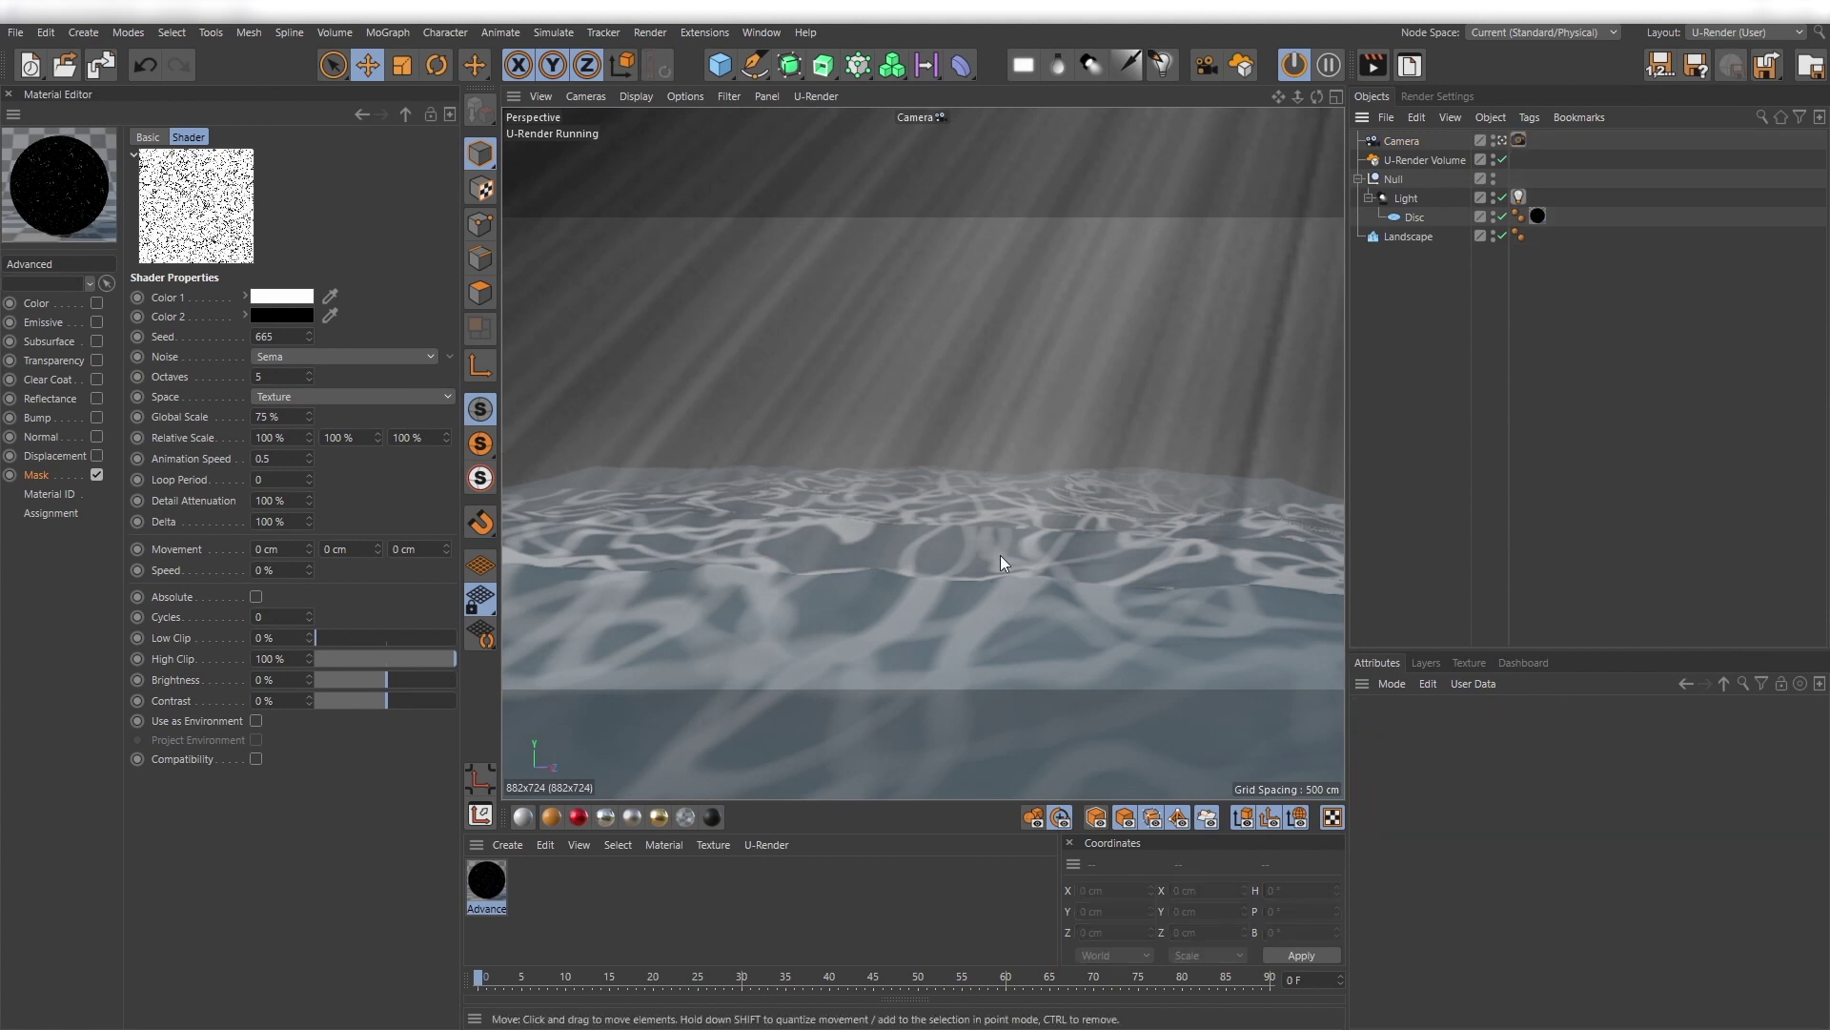
{"action": "left_click_drag", "start_coordinate": [999, 555], "coordinate": [952, 521], "text": "alt"}
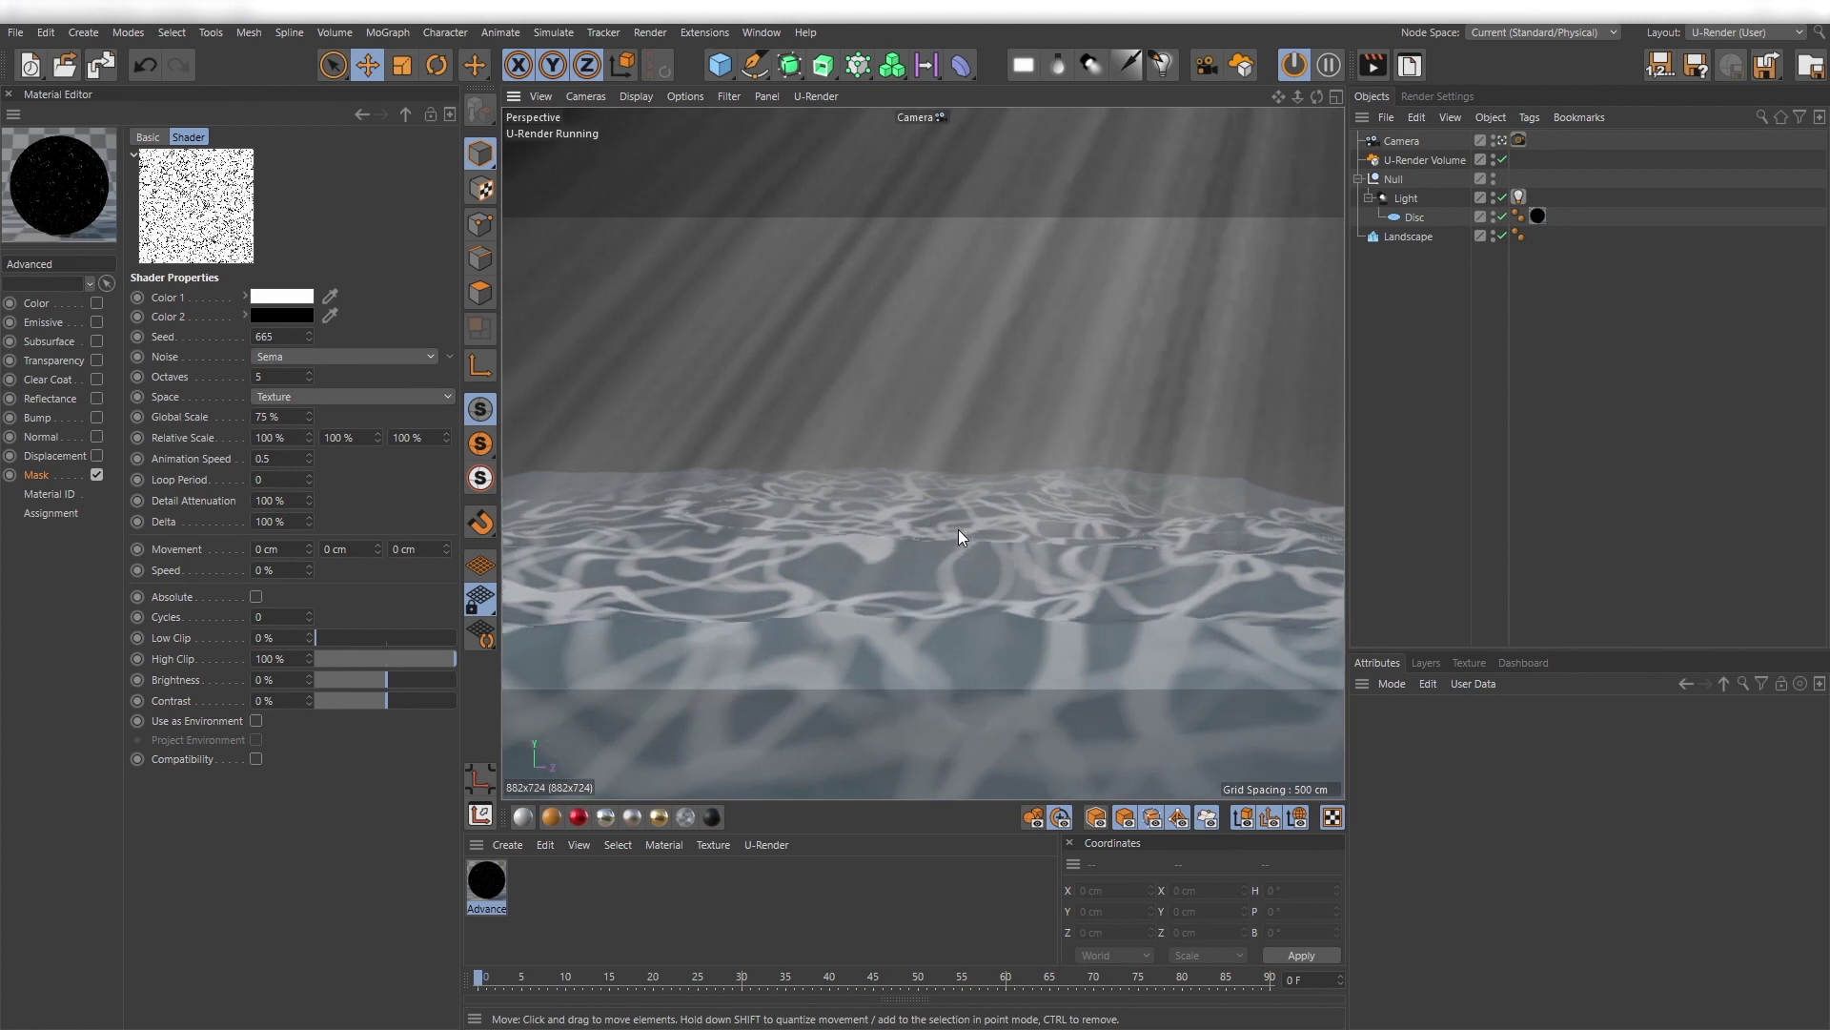
Open the Environment section of U-Render's render settings and enlarge the settings area.
{"action": "left_click", "coordinate": [1456, 97]}
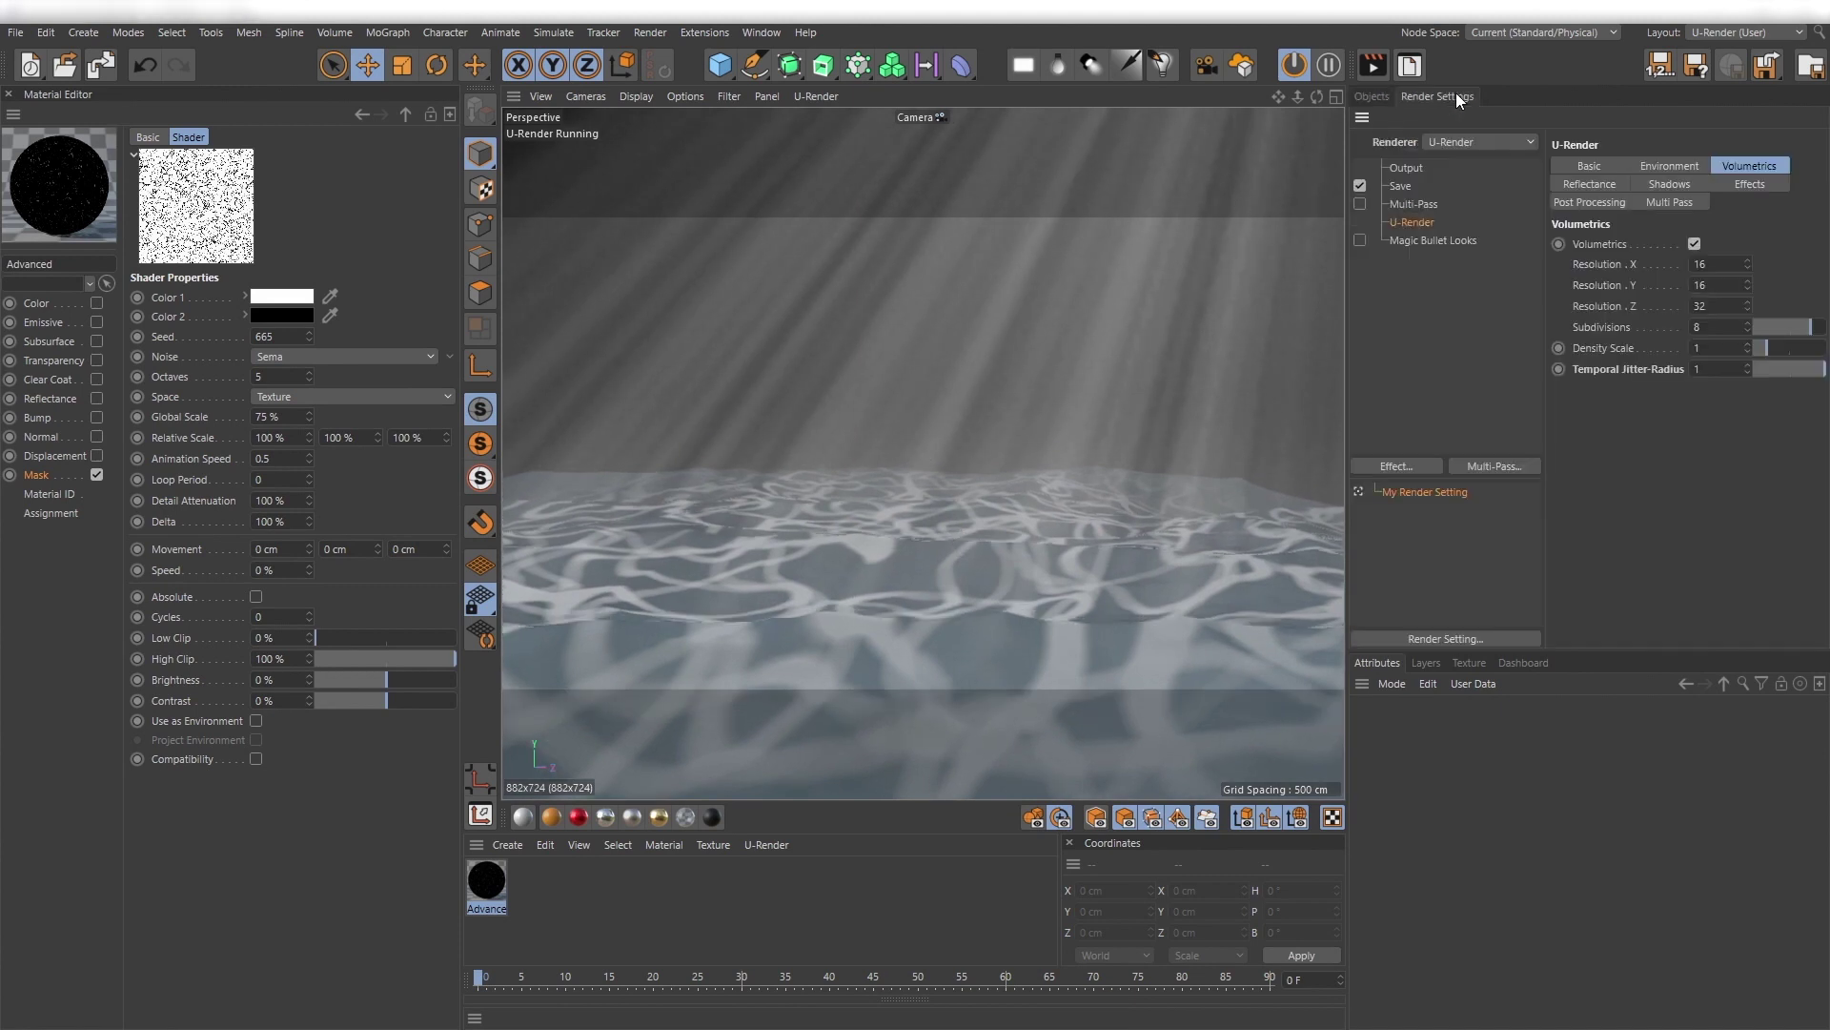
{"action": "left_click", "coordinate": [1589, 166]}
{"action": "left_click", "coordinate": [1362, 683], "text": "ctrl"}
{"action": "left_click_drag", "start_coordinate": [1348, 657], "coordinate": [1259, 646]}
{"action": "left_click", "coordinate": [1593, 166]}
Try a brighter tinted Background Color for the environment, then return it to black.
{"action": "left_click", "coordinate": [1626, 307]}
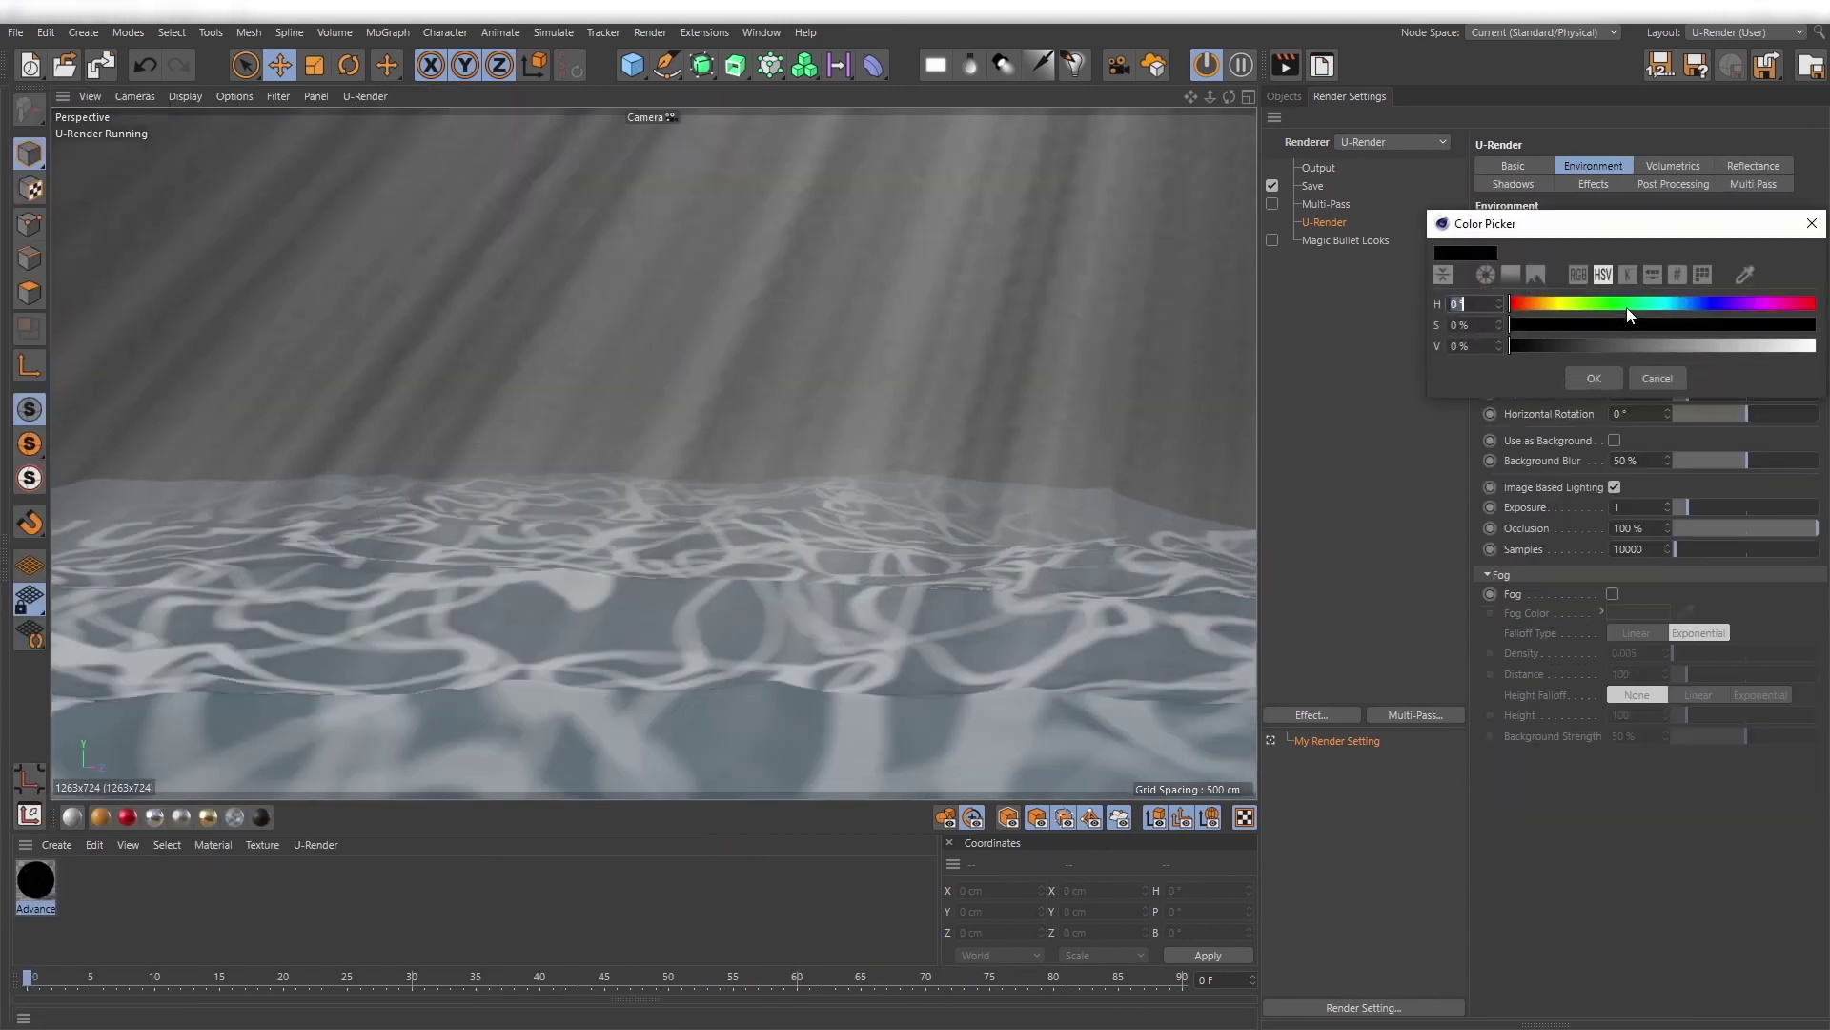
{"action": "left_click", "coordinate": [1733, 345]}
{"action": "left_click", "coordinate": [1610, 325]}
{"action": "left_click", "coordinate": [1594, 377]}
{"action": "left_click", "coordinate": [1628, 307]}
{"action": "left_click_drag", "start_coordinate": [1605, 324], "coordinate": [1509, 326]}
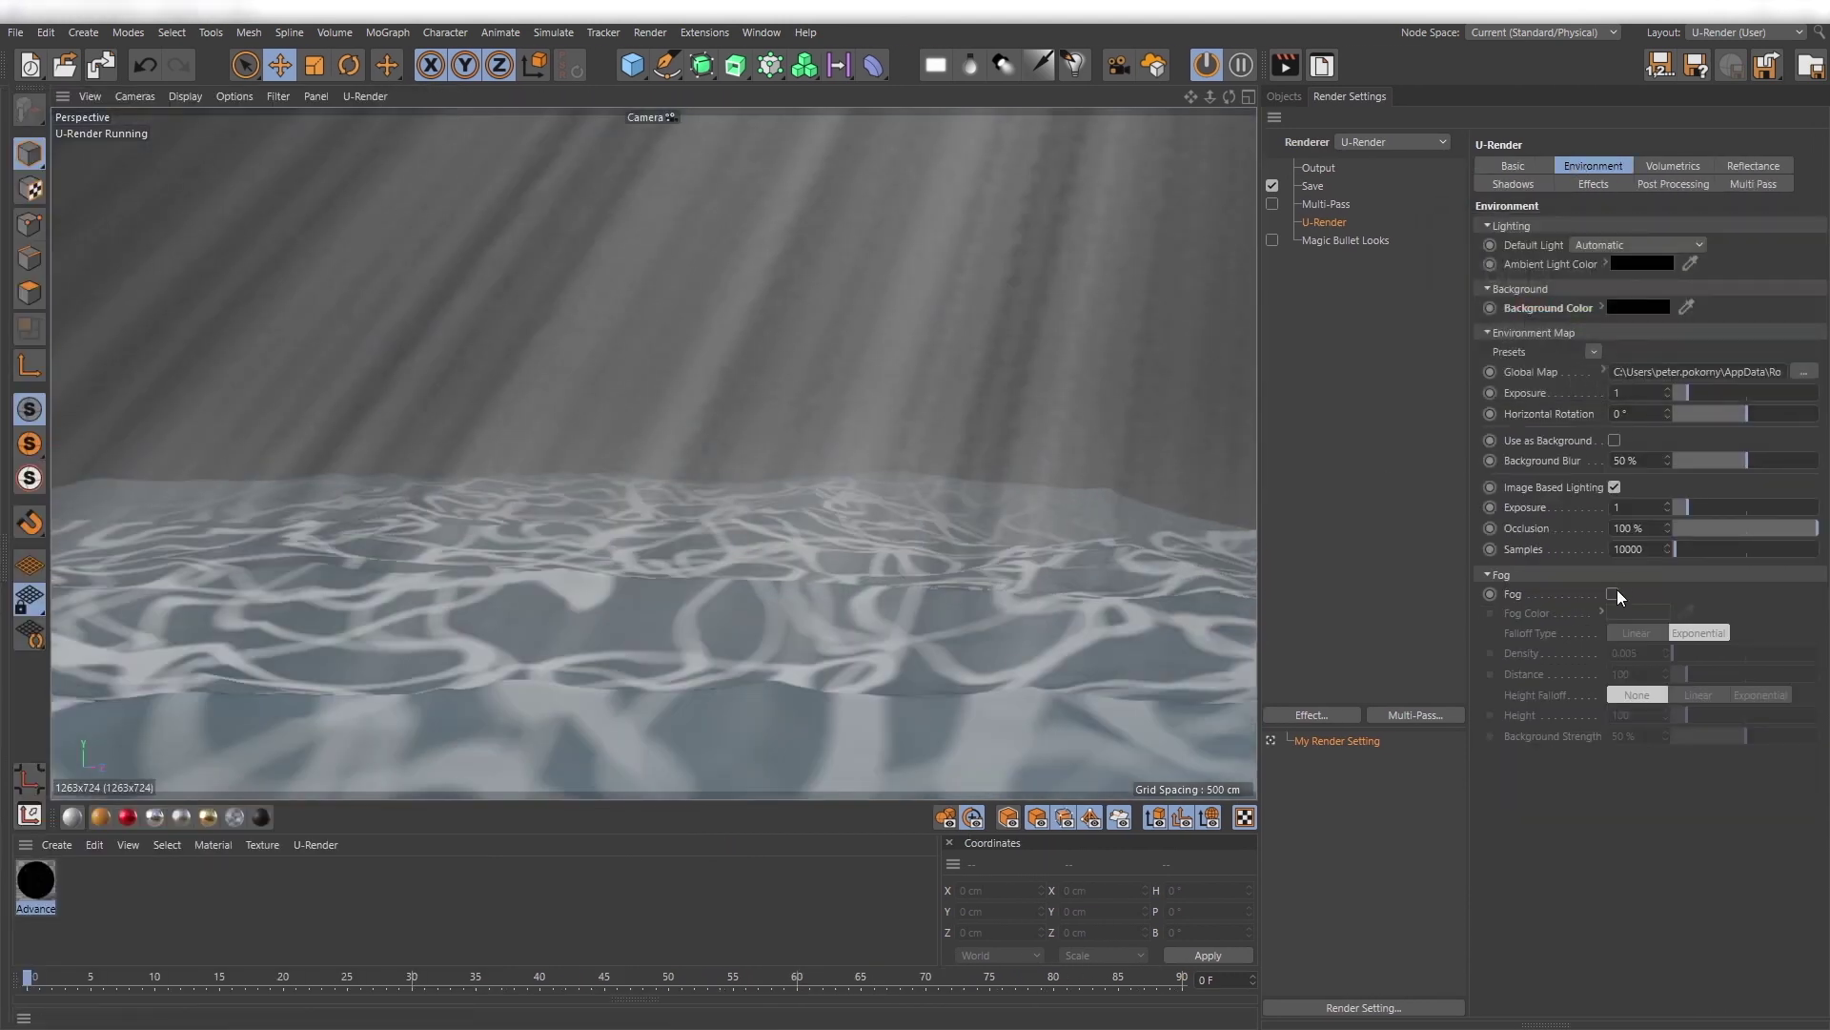
Enable the environment Fog with a light blue Fog Color and a Density of about 0.094.
{"action": "left_click", "coordinate": [1617, 591]}
{"action": "left_click", "coordinate": [1629, 612]}
{"action": "left_click_drag", "start_coordinate": [1674, 603], "coordinate": [1689, 605]}
{"action": "left_click_drag", "start_coordinate": [1588, 625], "coordinate": [1625, 626]}
{"action": "left_click", "coordinate": [1596, 678]}
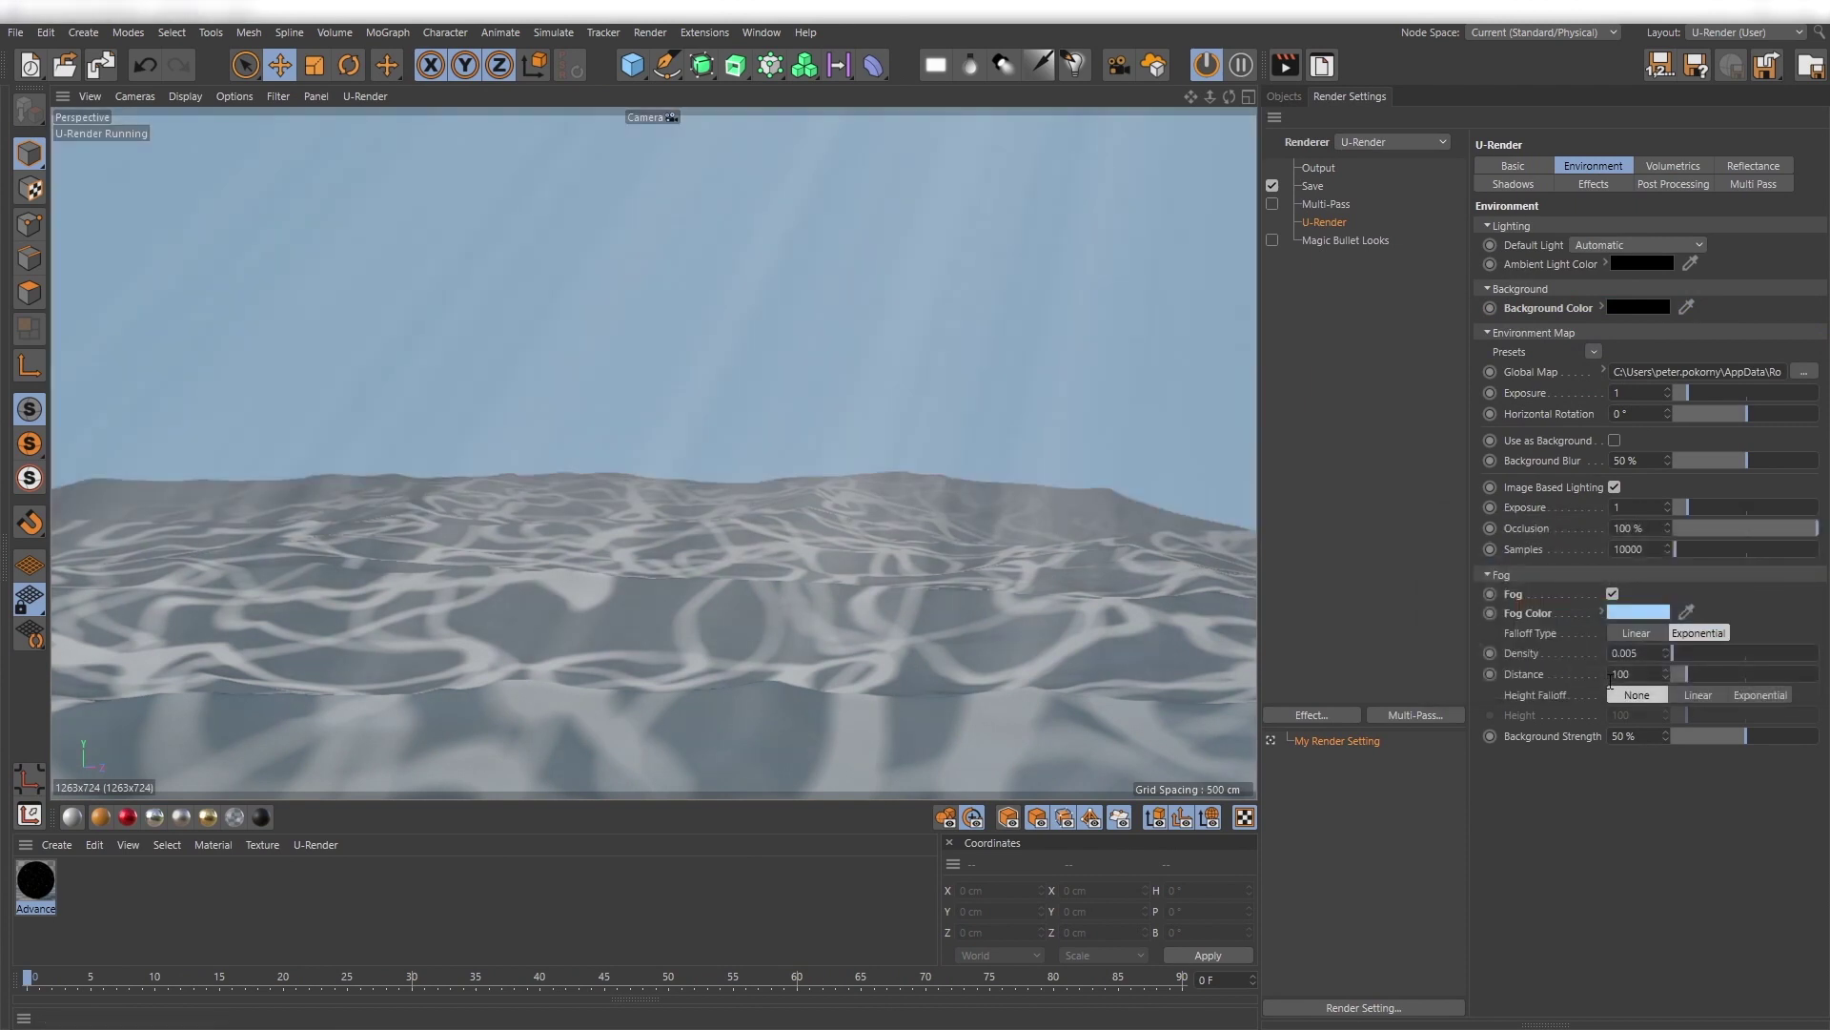
{"action": "left_click_drag", "start_coordinate": [1678, 655], "coordinate": [1685, 652]}
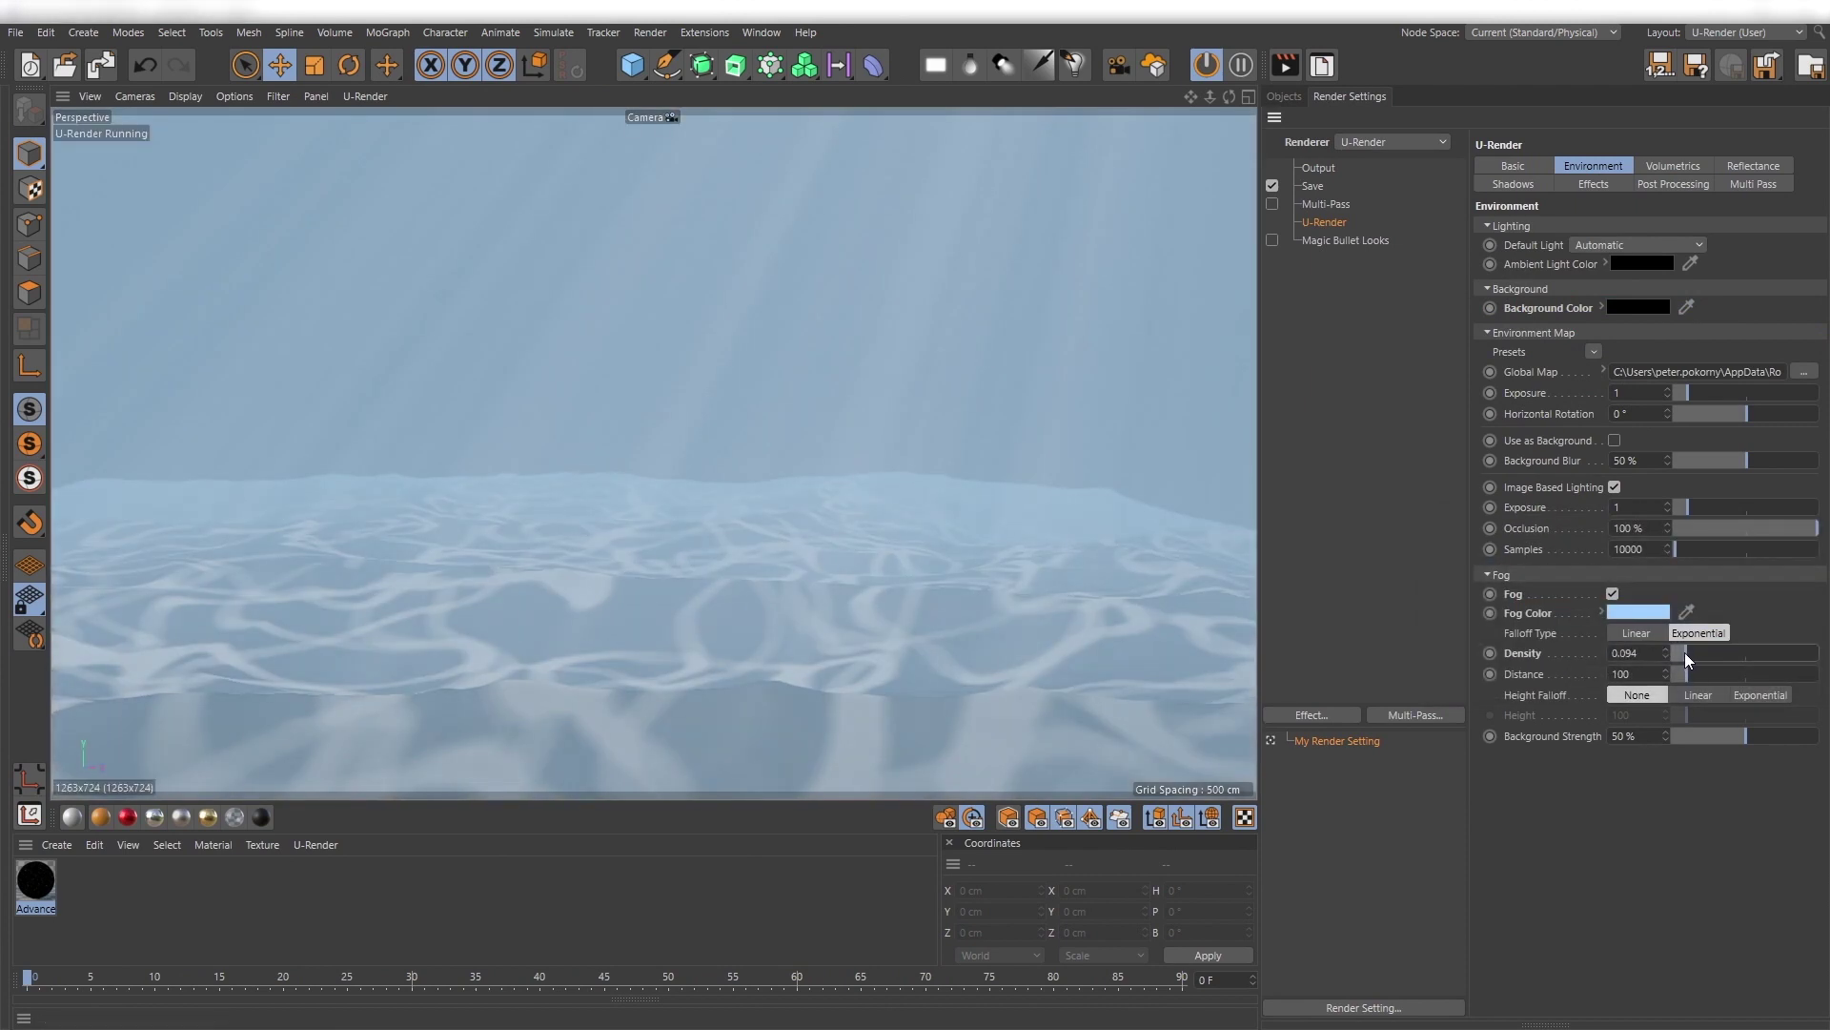
Set the environment fog's Density to 0.07 and its Background Strength to about 58%.
{"action": "type", "text": "7"}
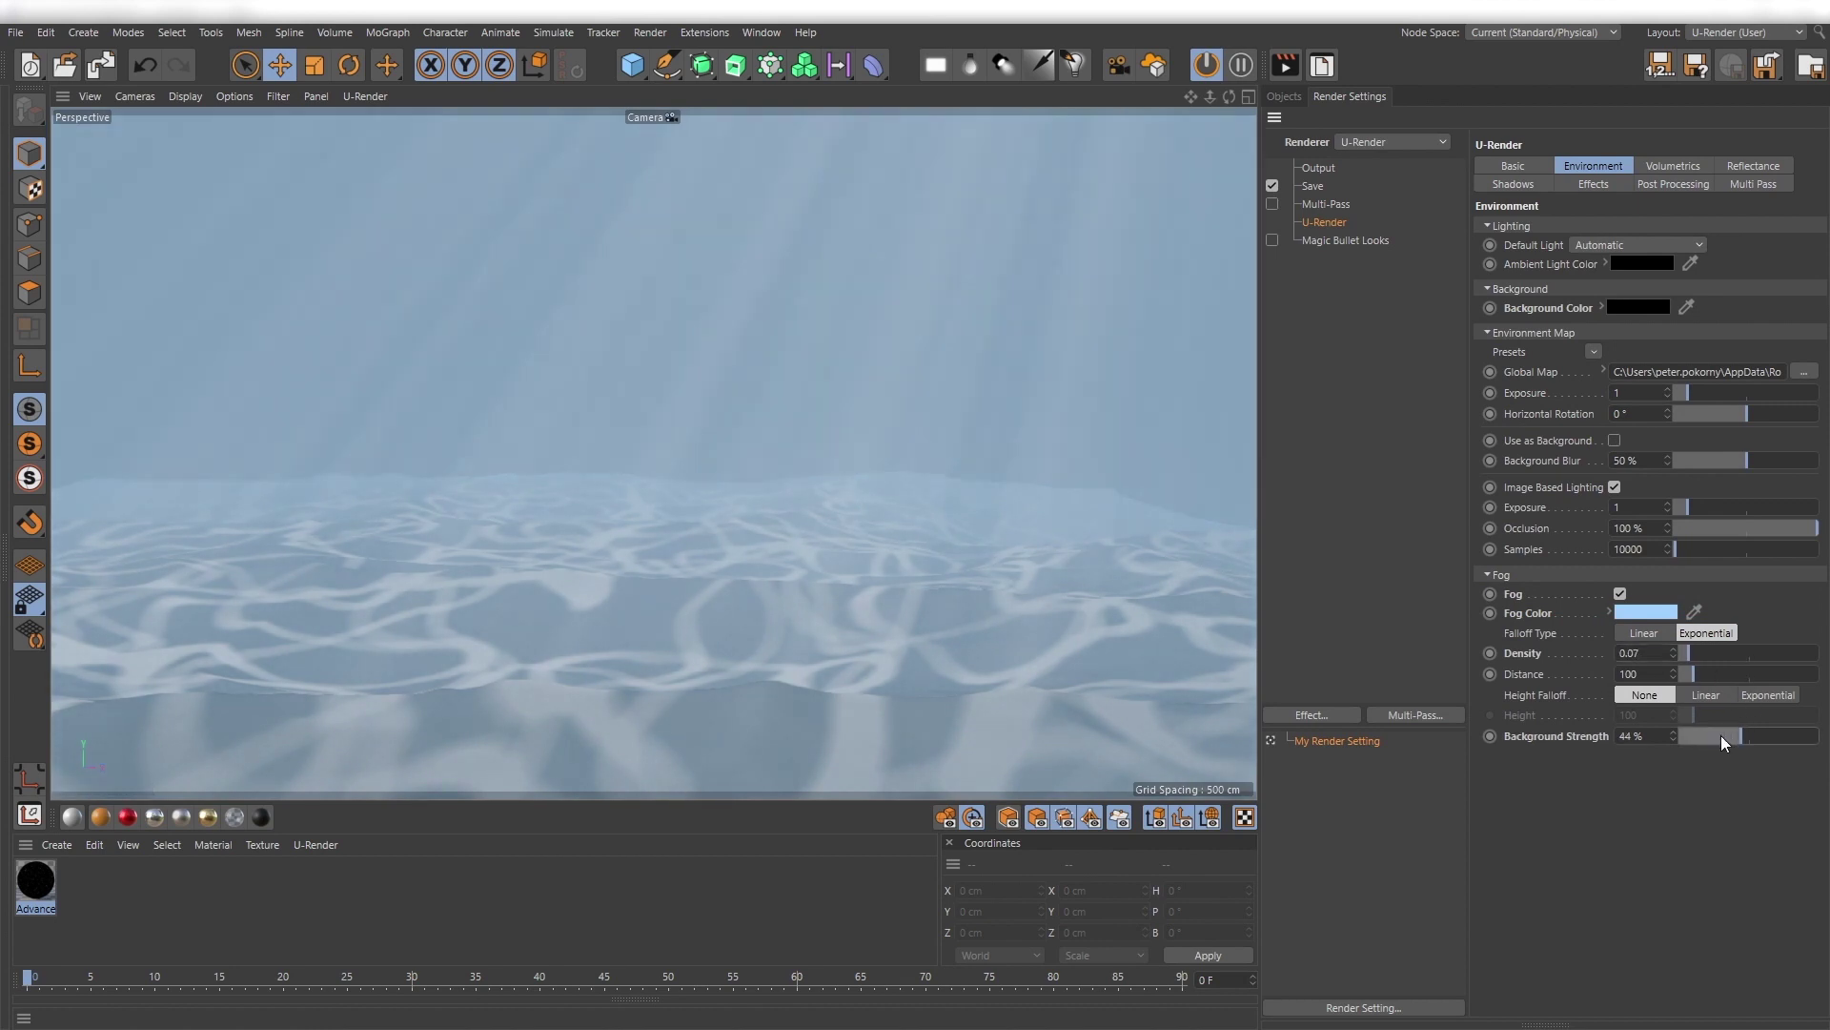
{"action": "left_click_drag", "start_coordinate": [1719, 735], "coordinate": [1759, 721]}
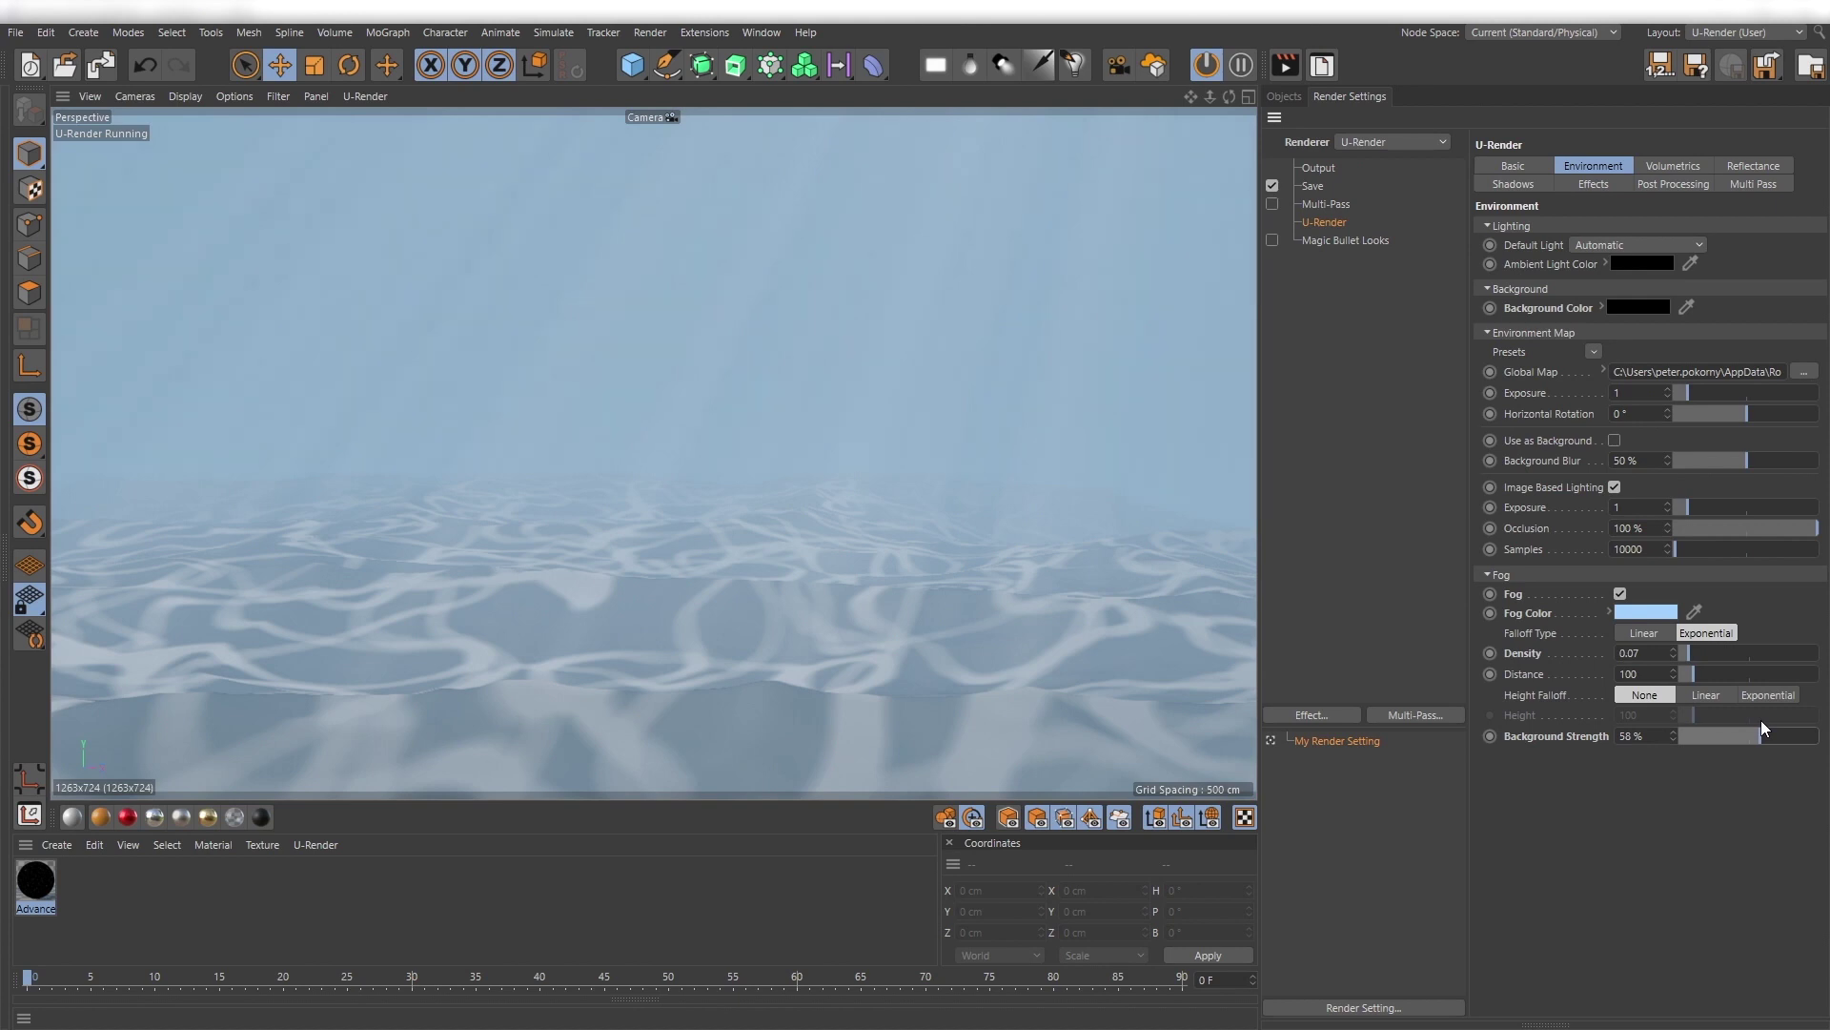
Rename the spot light inside the null to Light_sunrays.
{"action": "left_click", "coordinate": [1285, 98]}
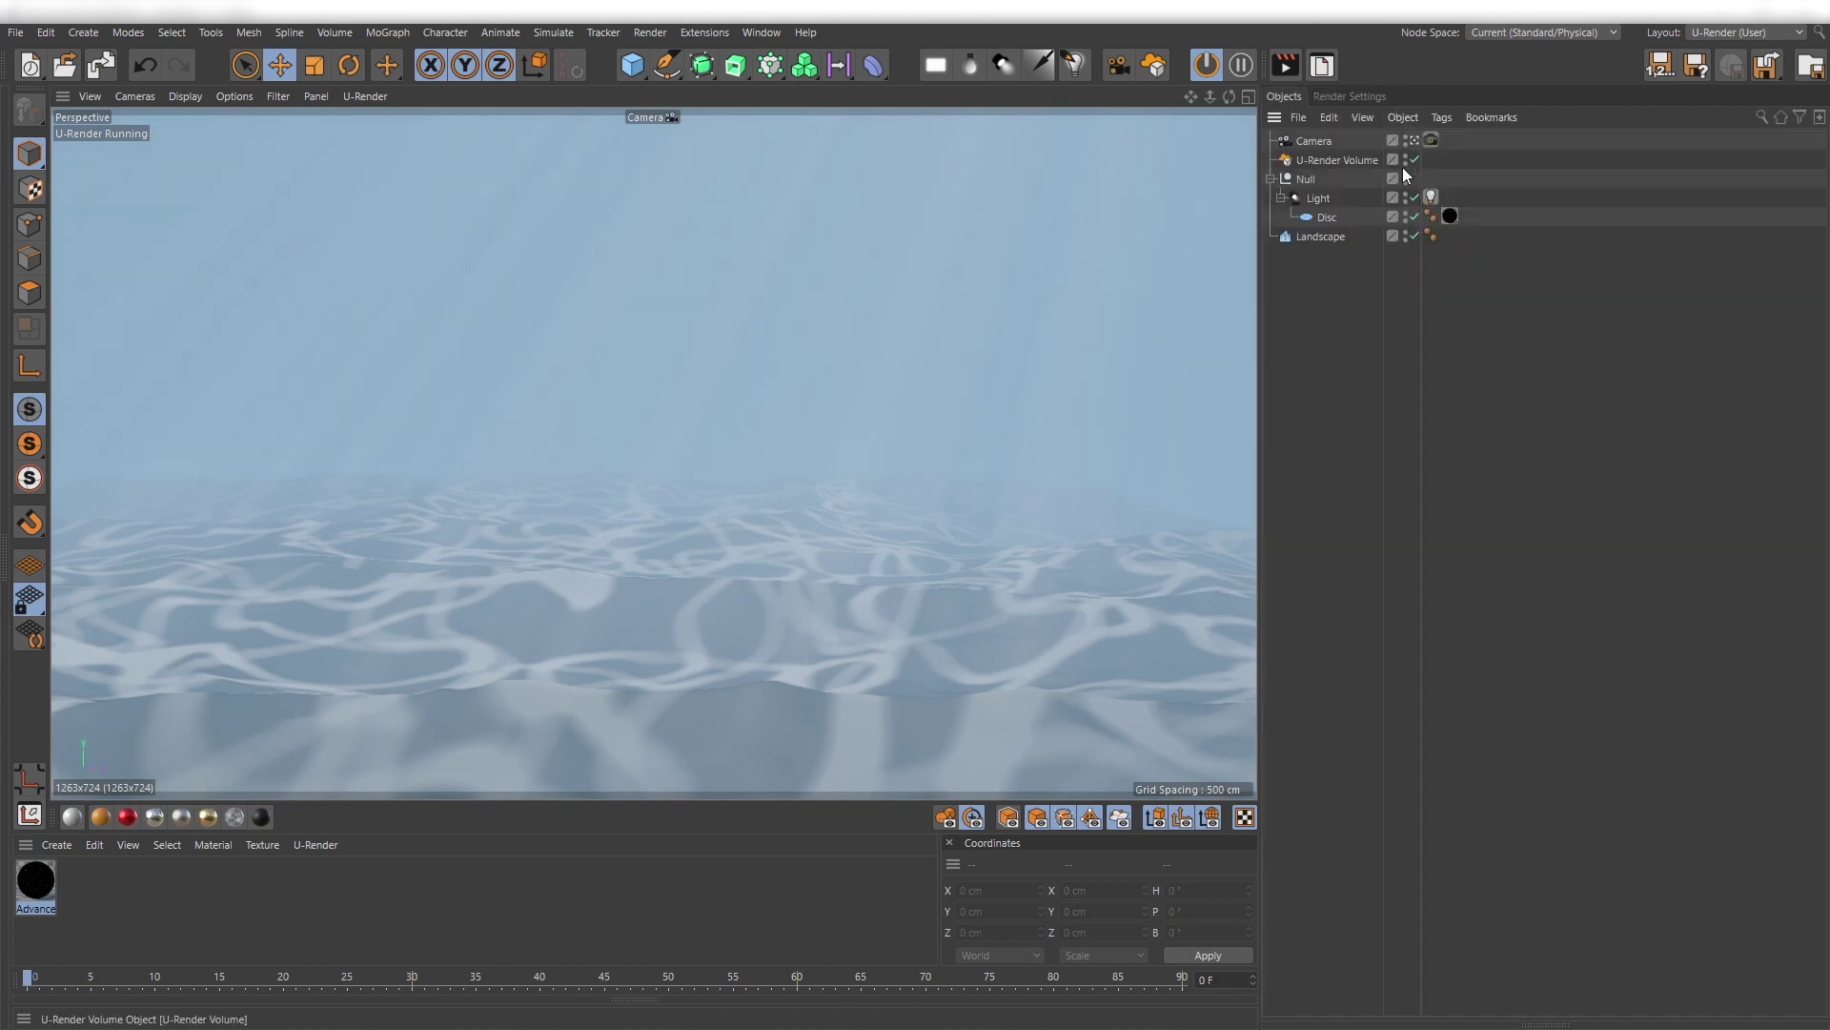
{"action": "double_click", "coordinate": [1342, 199]}
{"action": "type", "text": "t_sunrays"}
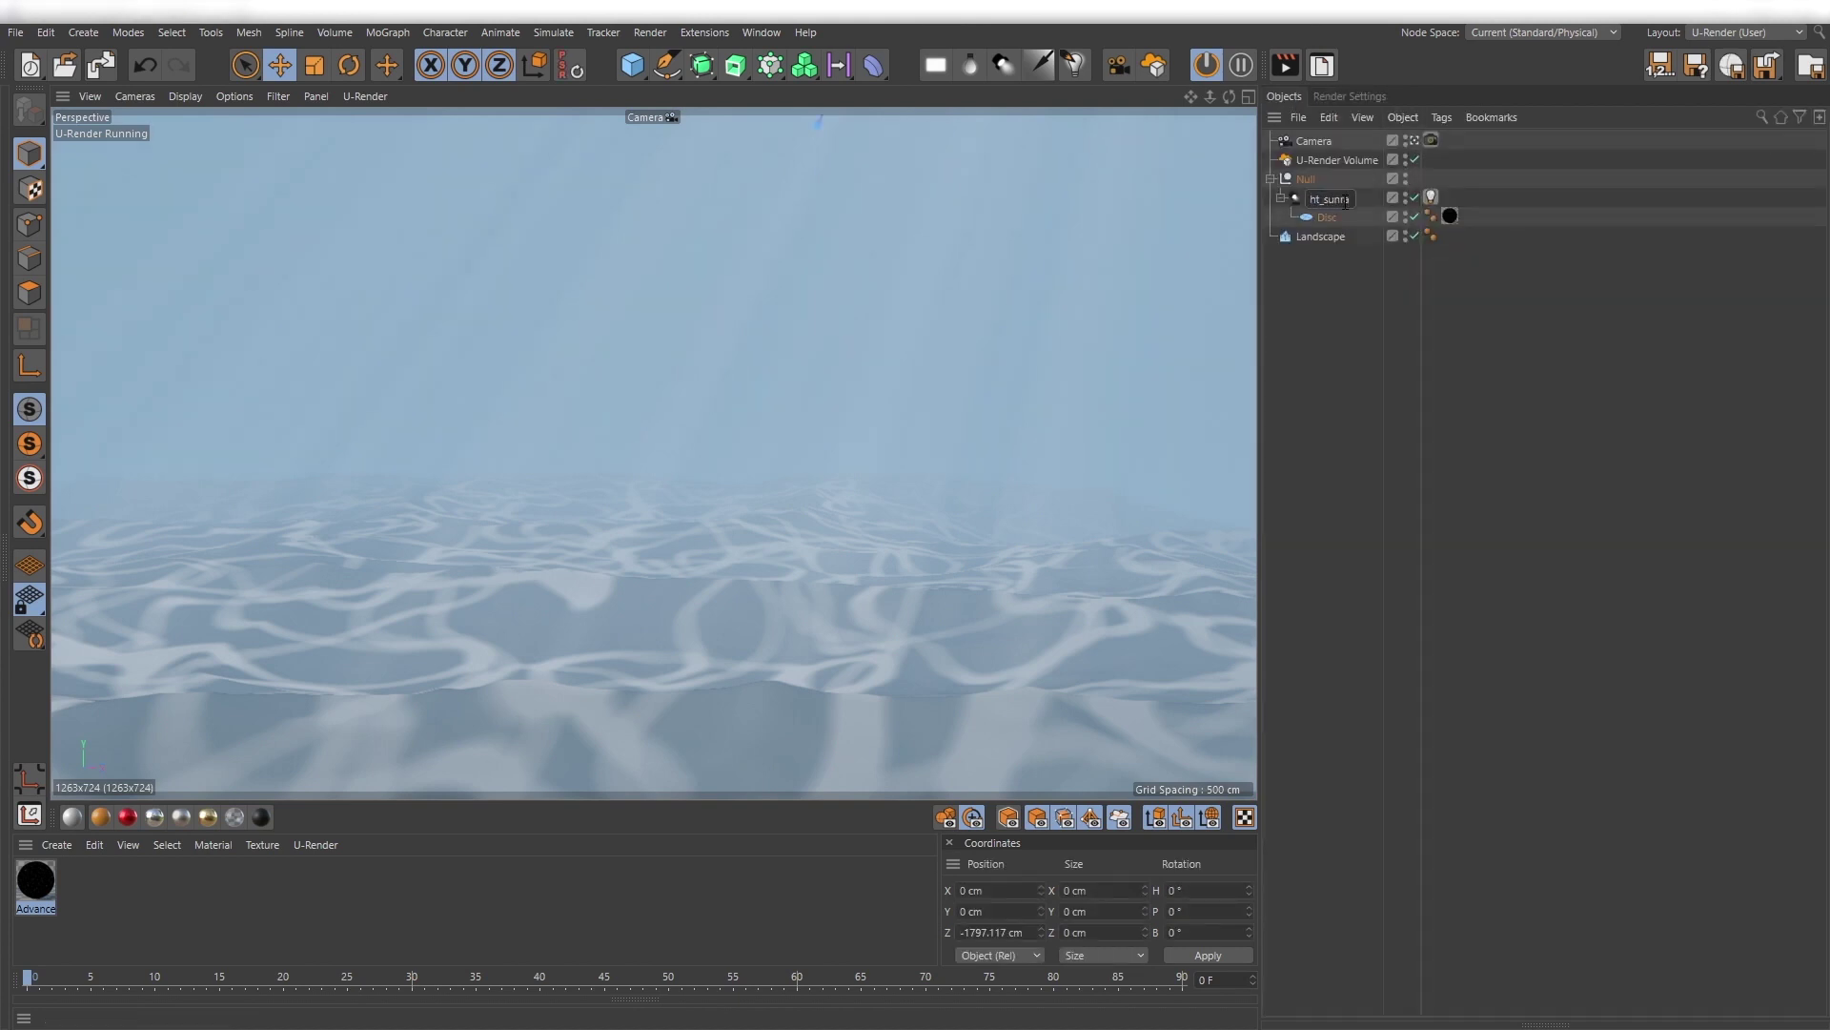
{"action": "key", "text": "Return"}
Duplicate Light_sunrays together with its child disc and name the copy Light_direct.
{"action": "left_click_drag", "start_coordinate": [1322, 199], "coordinate": [1515, 207], "text": "ctrl"}
{"action": "double_click", "coordinate": [1318, 195]}
{"action": "type", "text": "direct"}
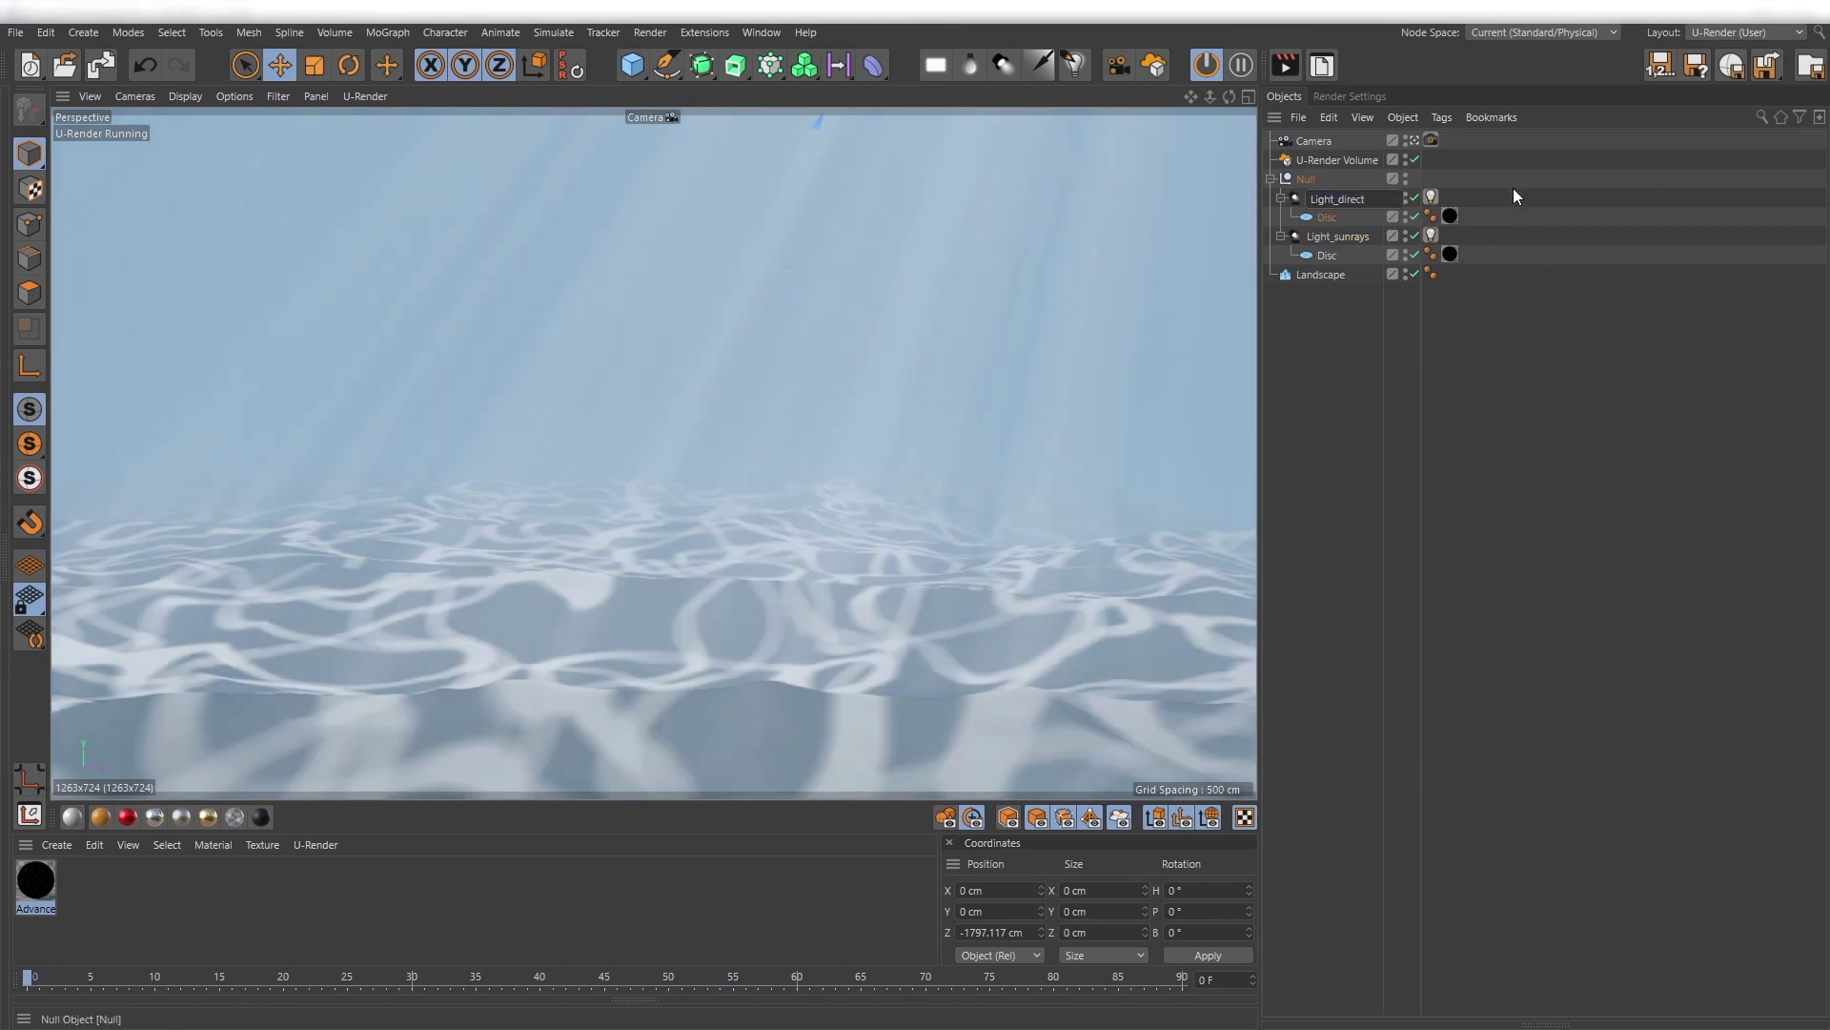
{"action": "key", "text": "Return"}
Turn off Volumetric in Light_direct's U-Render Light tag.
{"action": "left_click", "coordinate": [1432, 197]}
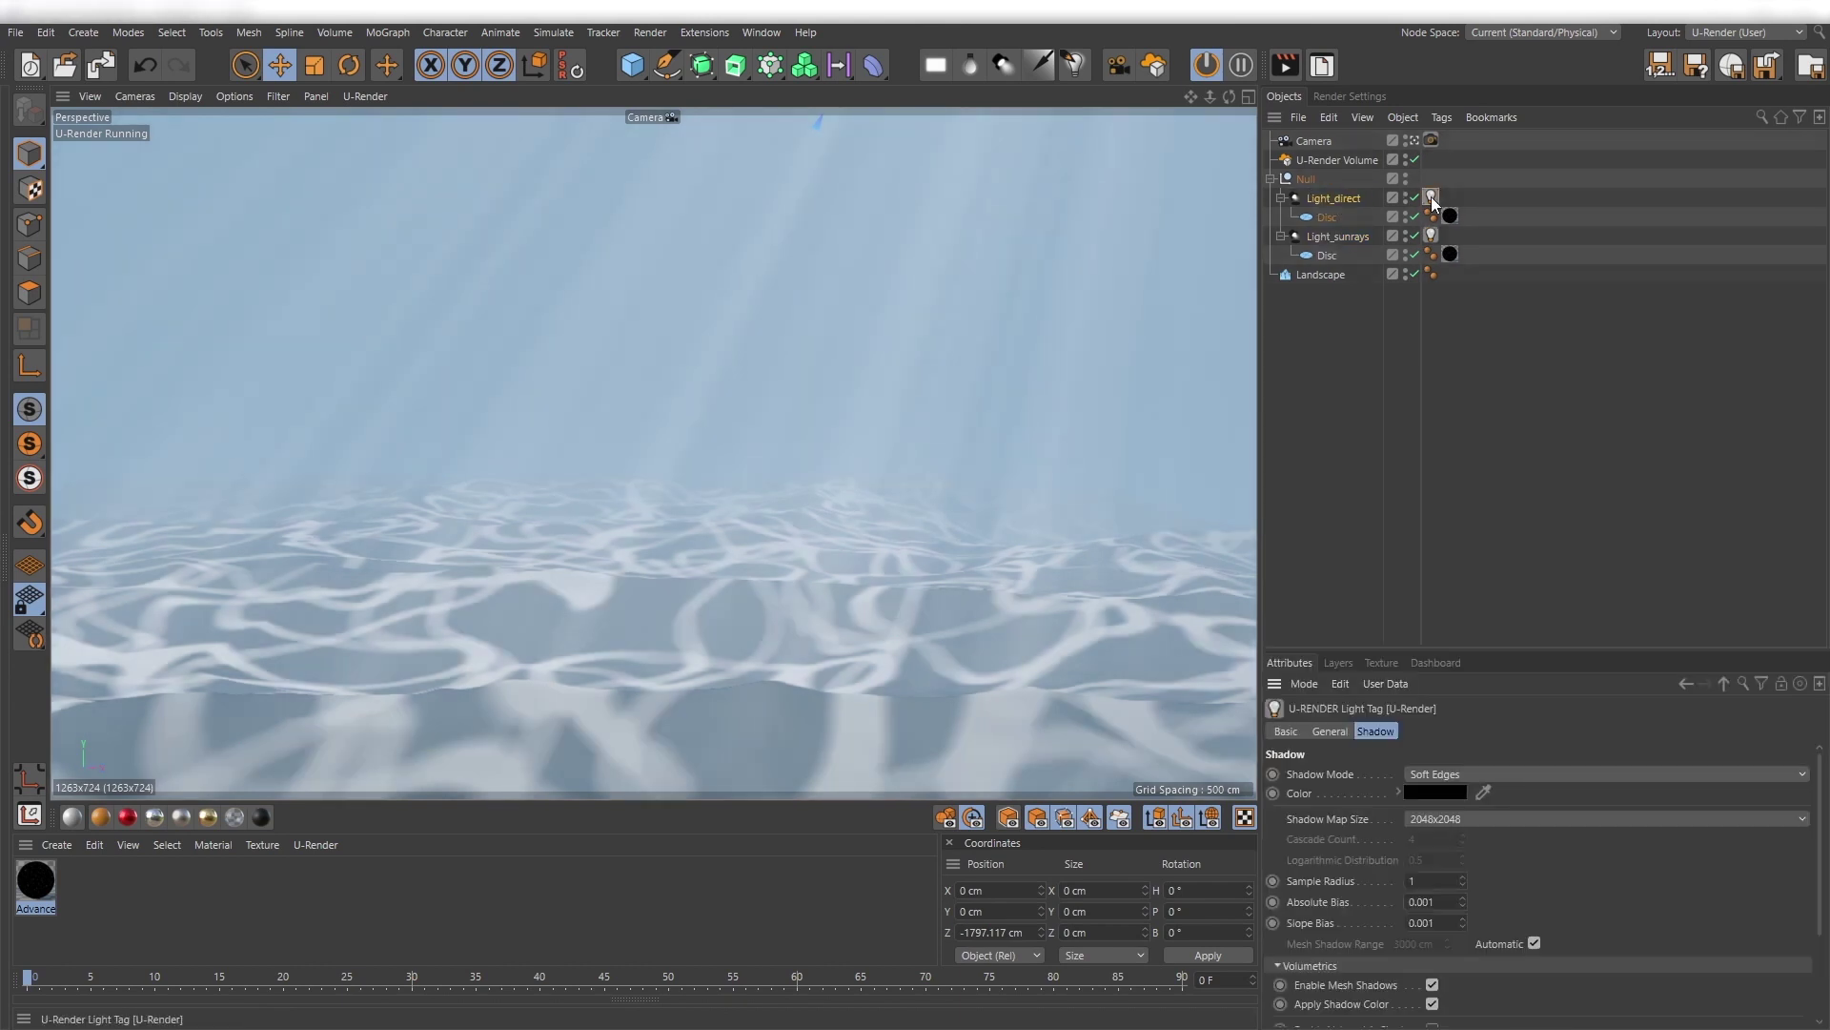
{"action": "left_click_drag", "start_coordinate": [1499, 648], "coordinate": [1460, 478]}
{"action": "left_click", "coordinate": [1331, 644]}
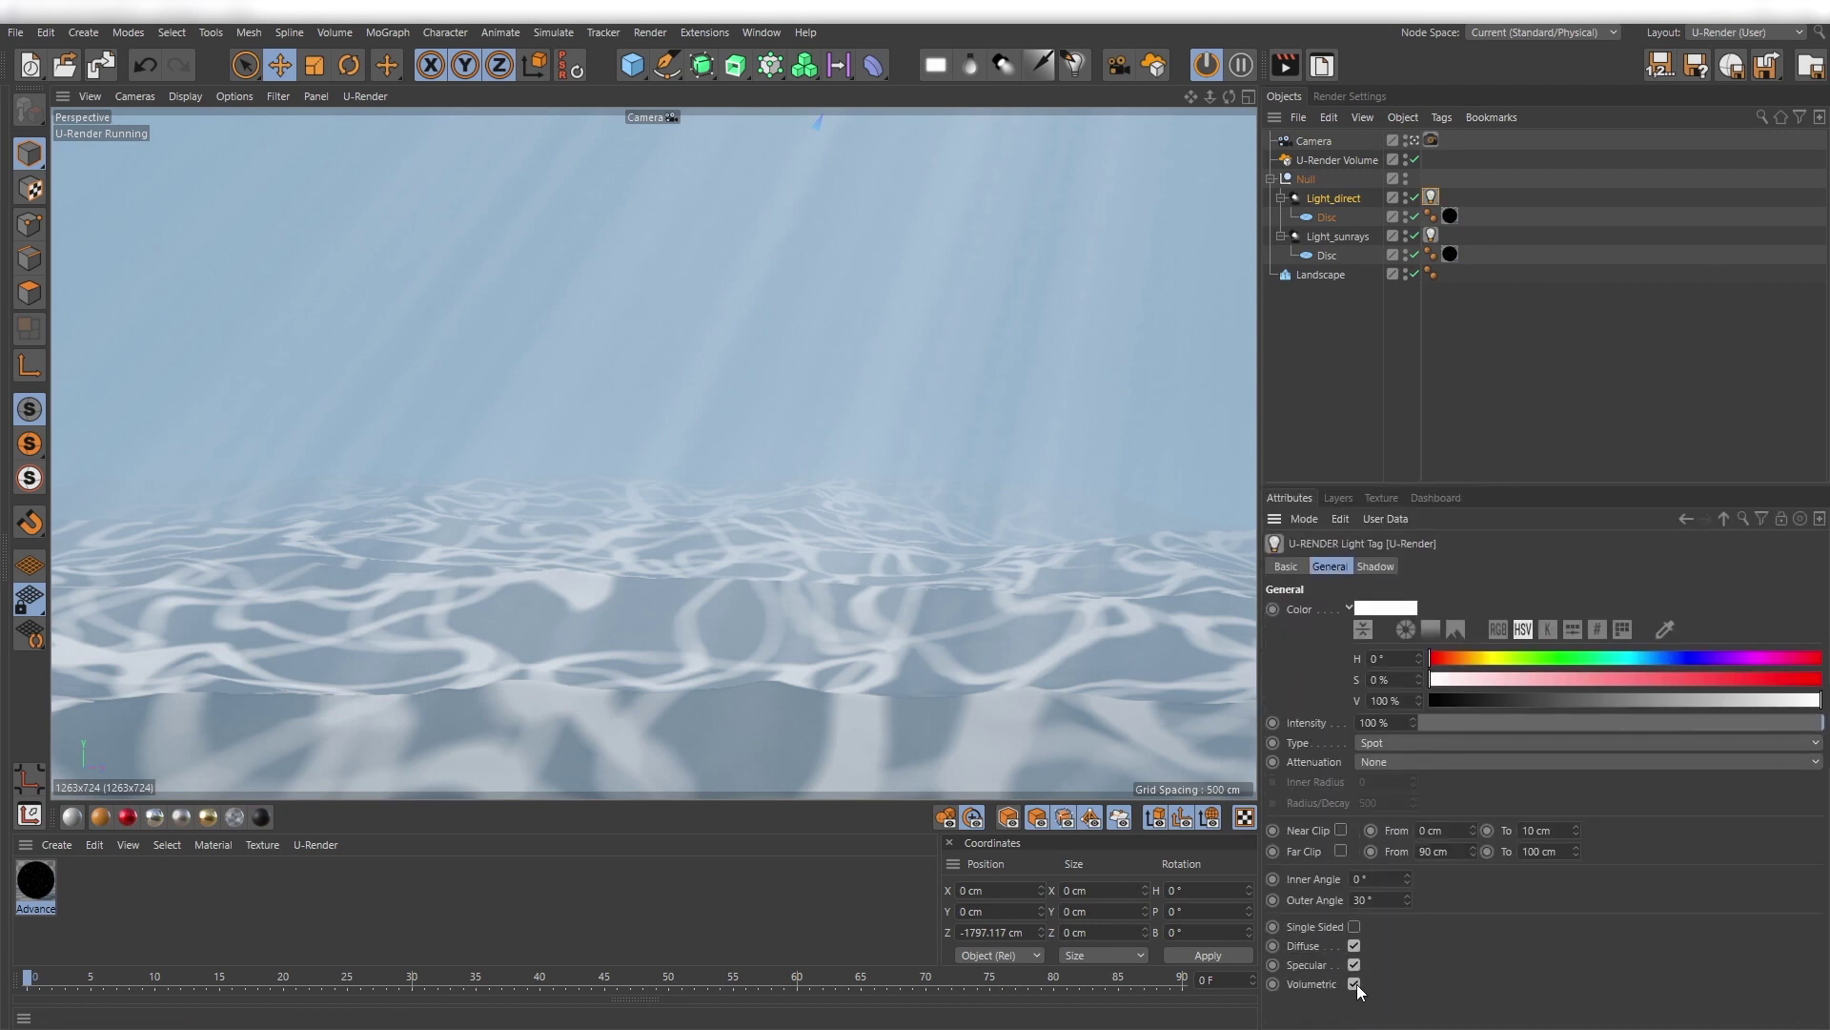
{"action": "left_click", "coordinate": [1354, 983]}
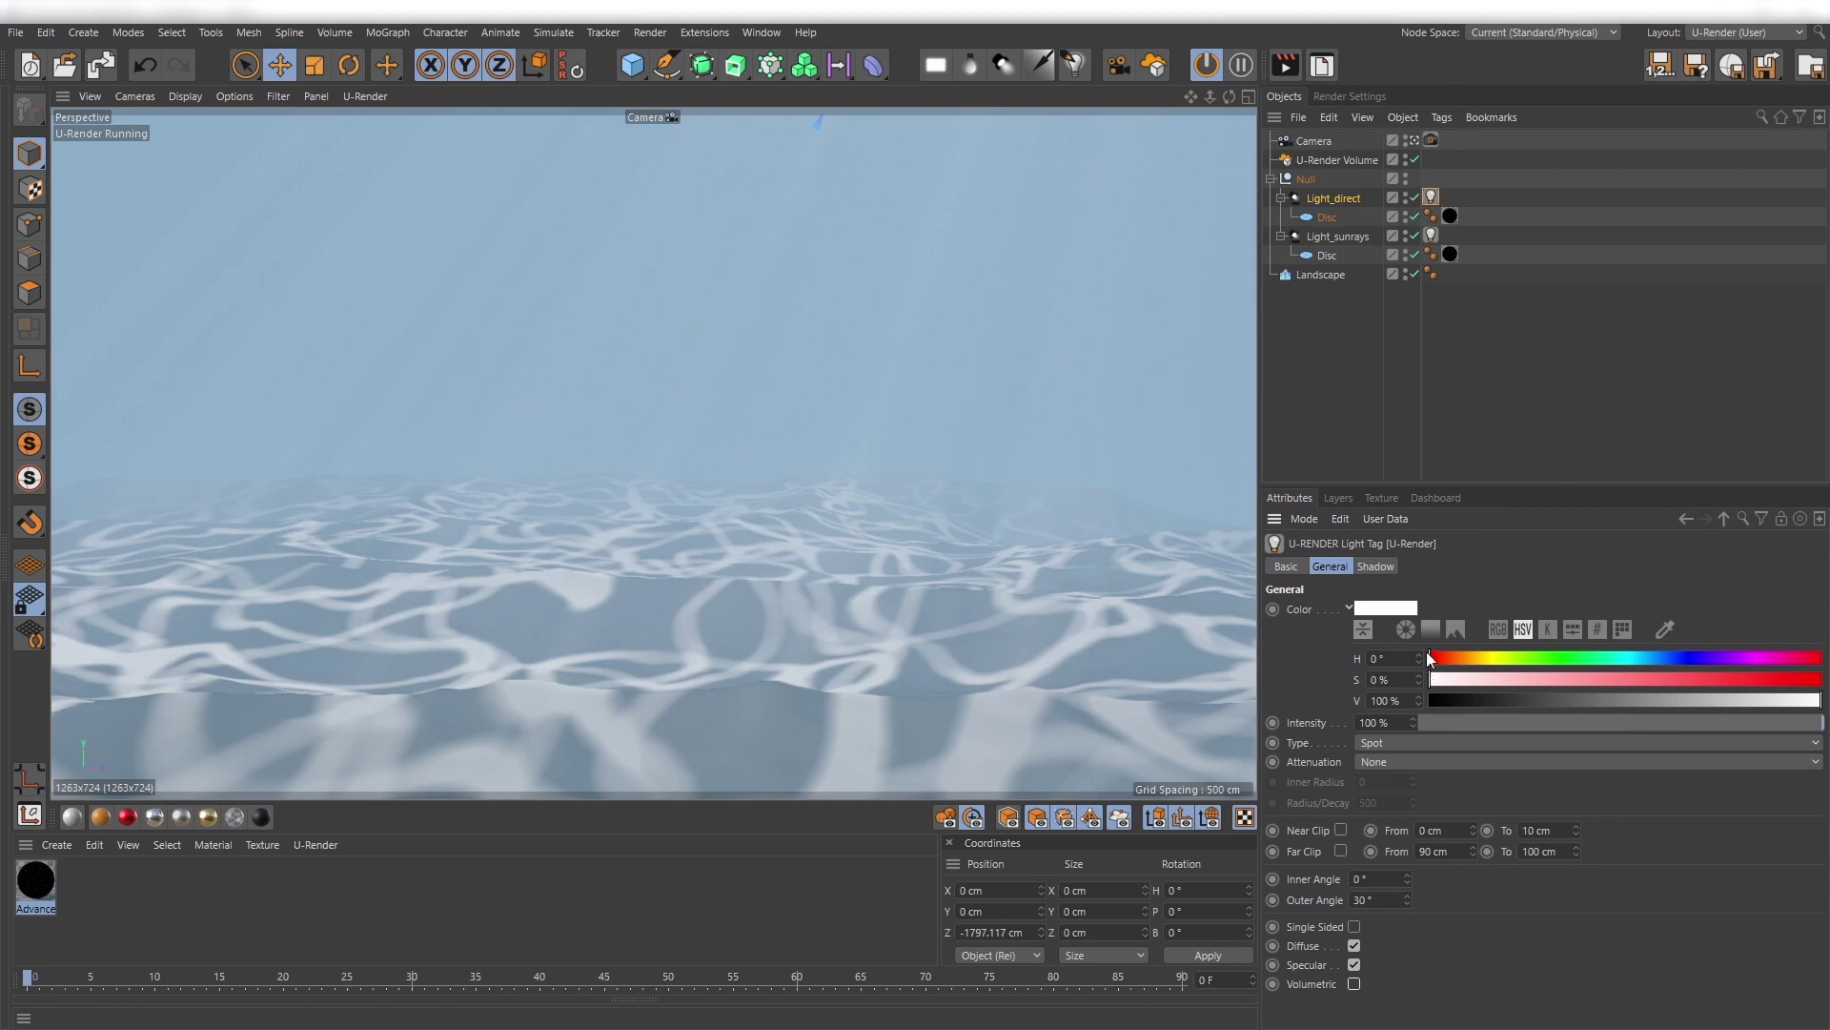
Make Light_sunrays volumetric only by disabling Diffuse and Specular, and give it Inverse Square attenuation with a Radius/Decay of 2000.
{"action": "left_click", "coordinate": [1355, 944]}
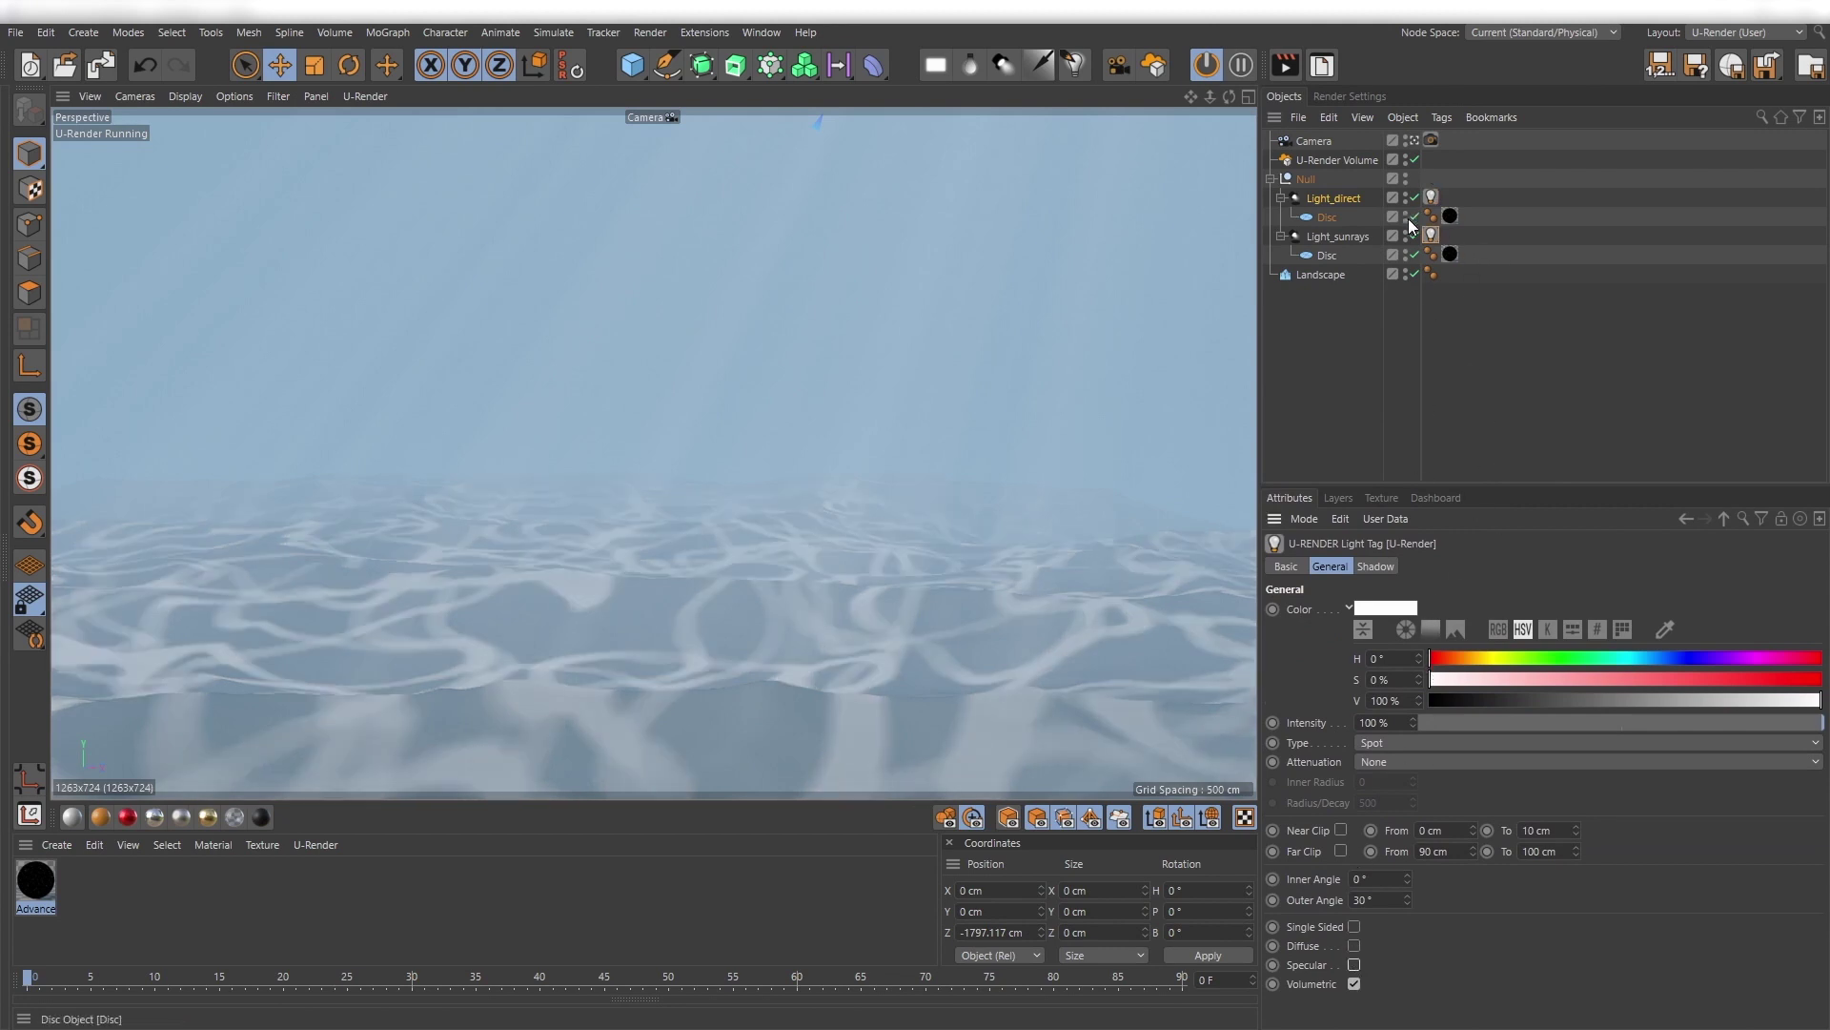
{"action": "left_click", "coordinate": [1377, 761]}
{"action": "left_click", "coordinate": [1387, 822]}
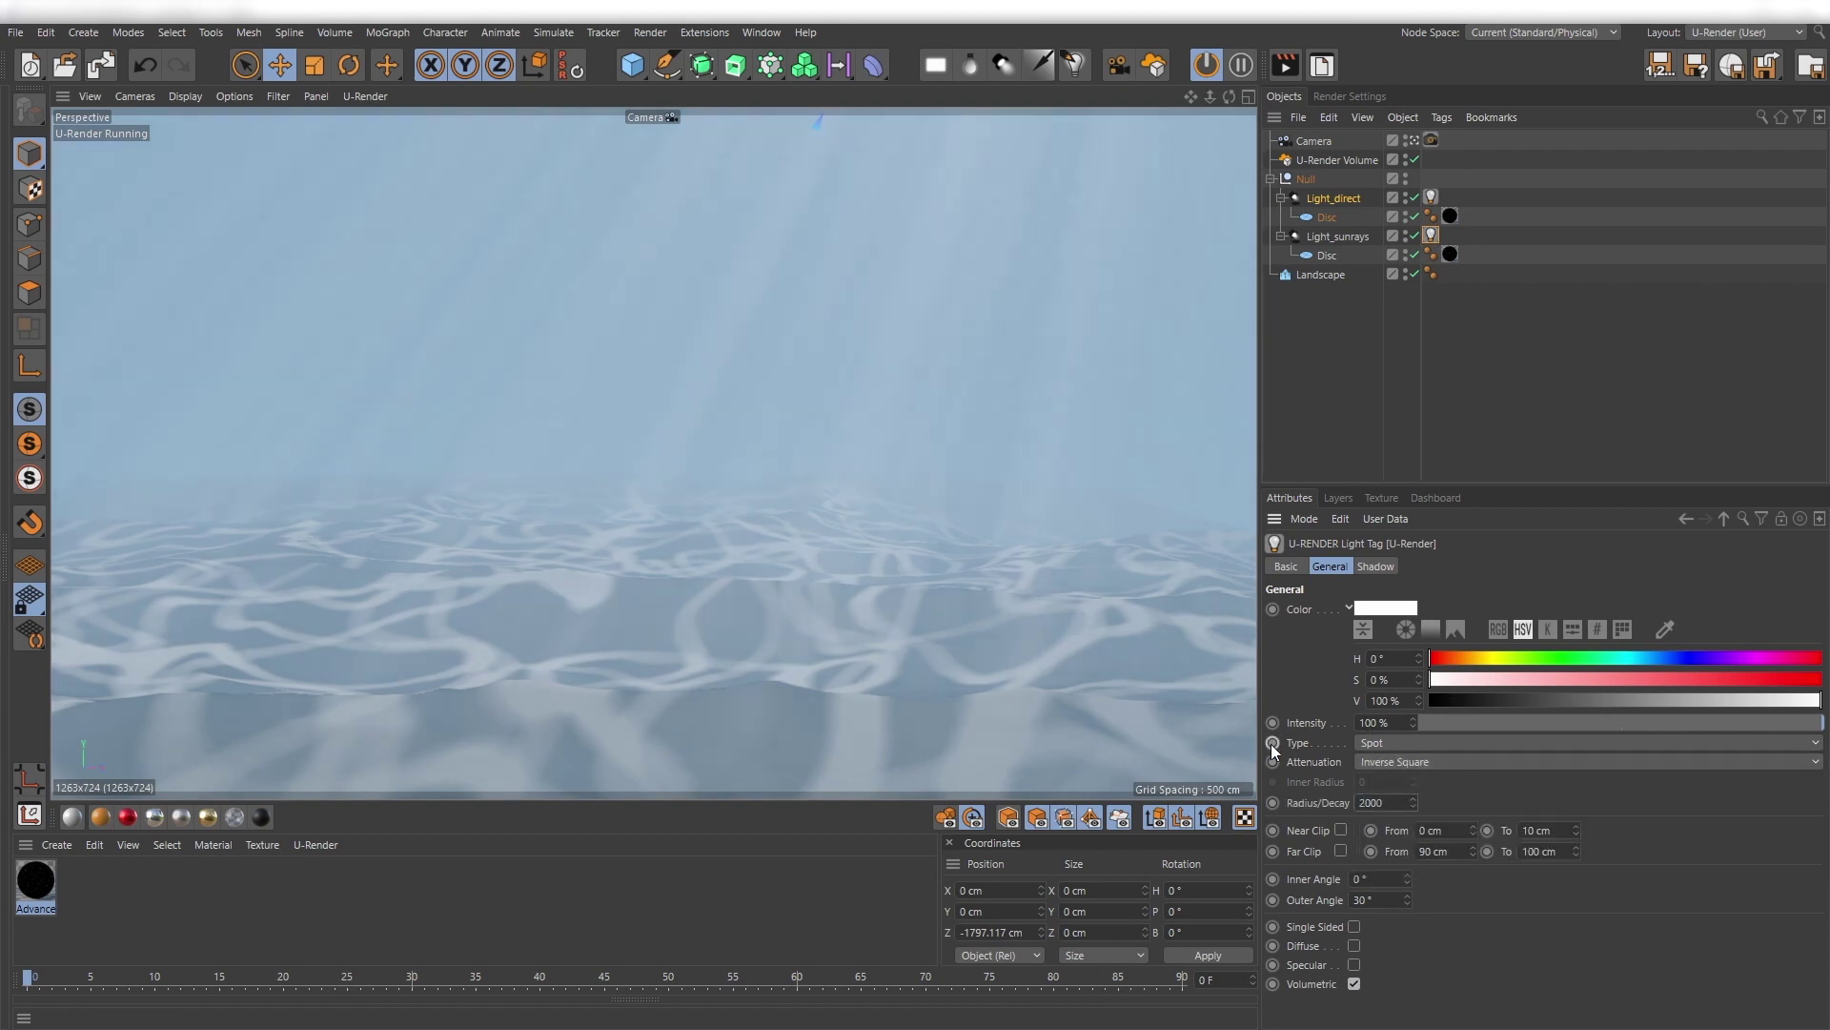
Tint Light_sunrays warm orange with a hue of 30° and 38% saturation, and set its Intensity to 400%.
{"action": "left_click", "coordinate": [1476, 659]}
{"action": "left_click", "coordinate": [1546, 678]}
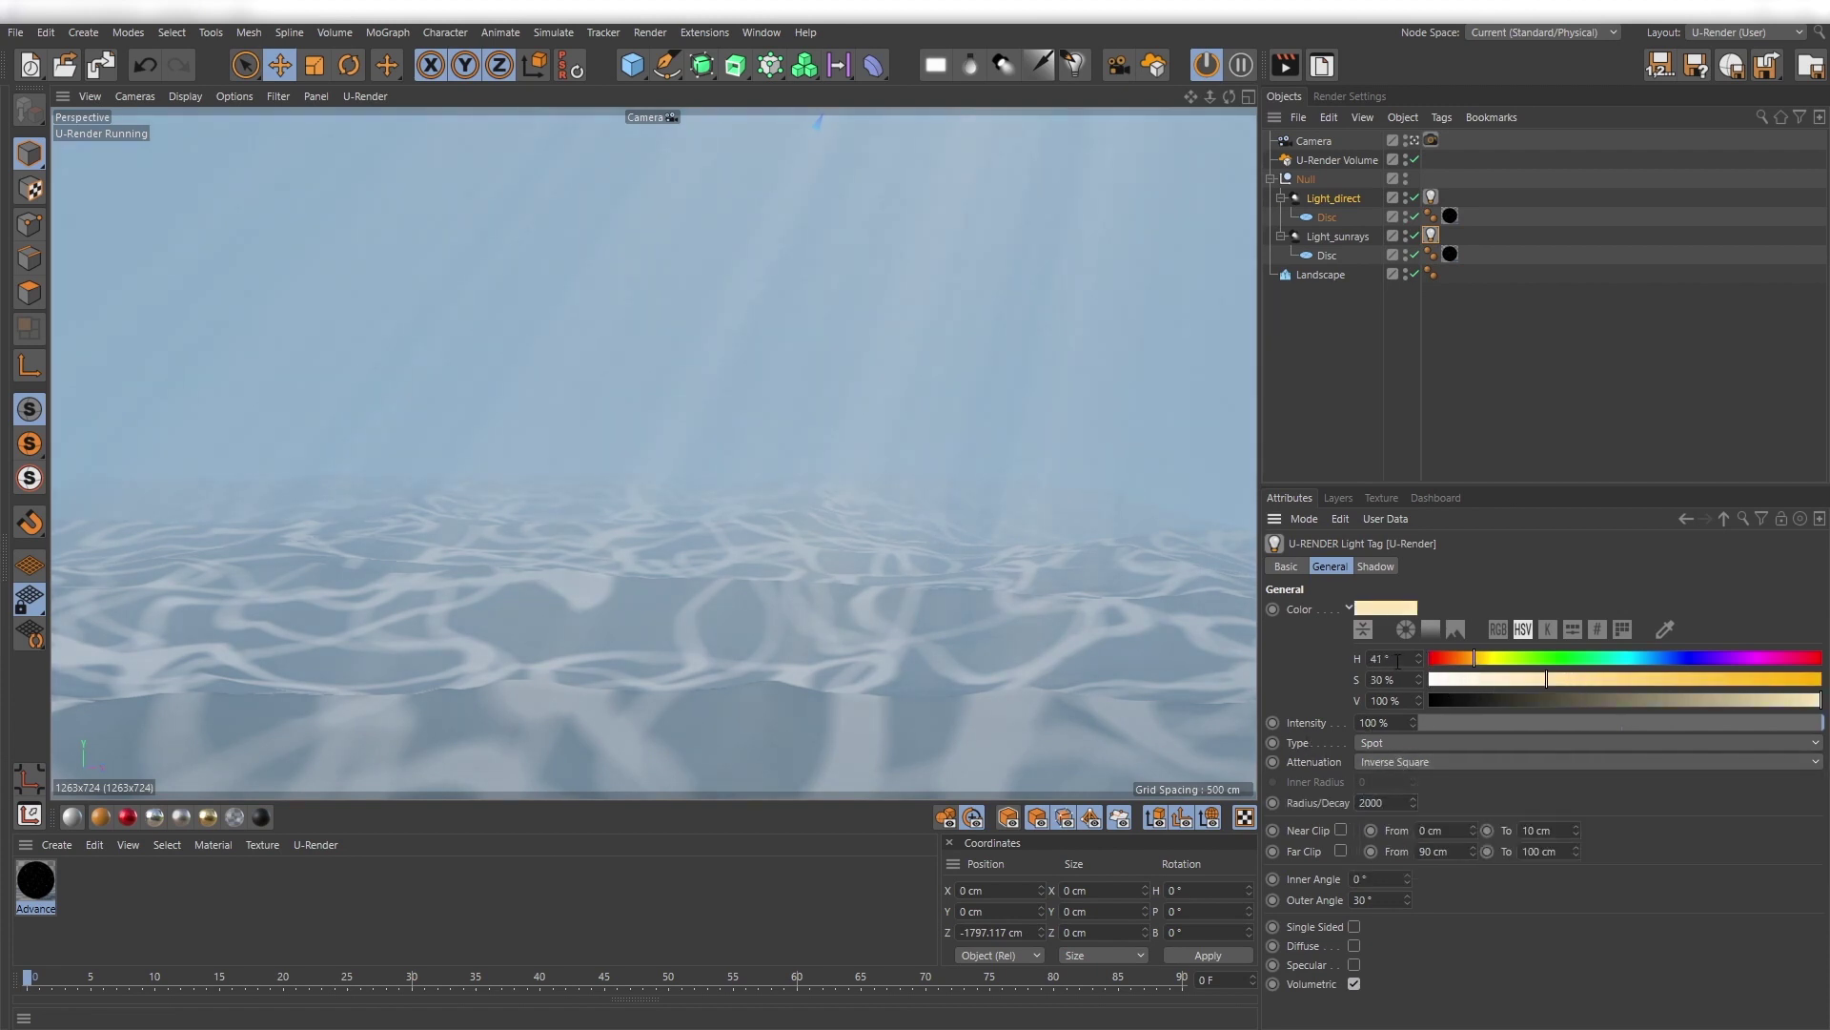
{"action": "left_click_drag", "start_coordinate": [1393, 658], "coordinate": [1249, 650]}
{"action": "type", "text": "30"}
{"action": "key", "text": "Return"}
{"action": "left_click", "coordinate": [1577, 678]}
{"action": "left_click_drag", "start_coordinate": [1394, 721], "coordinate": [1244, 695]}
{"action": "type", "text": "400"}
{"action": "key", "text": "Return"}
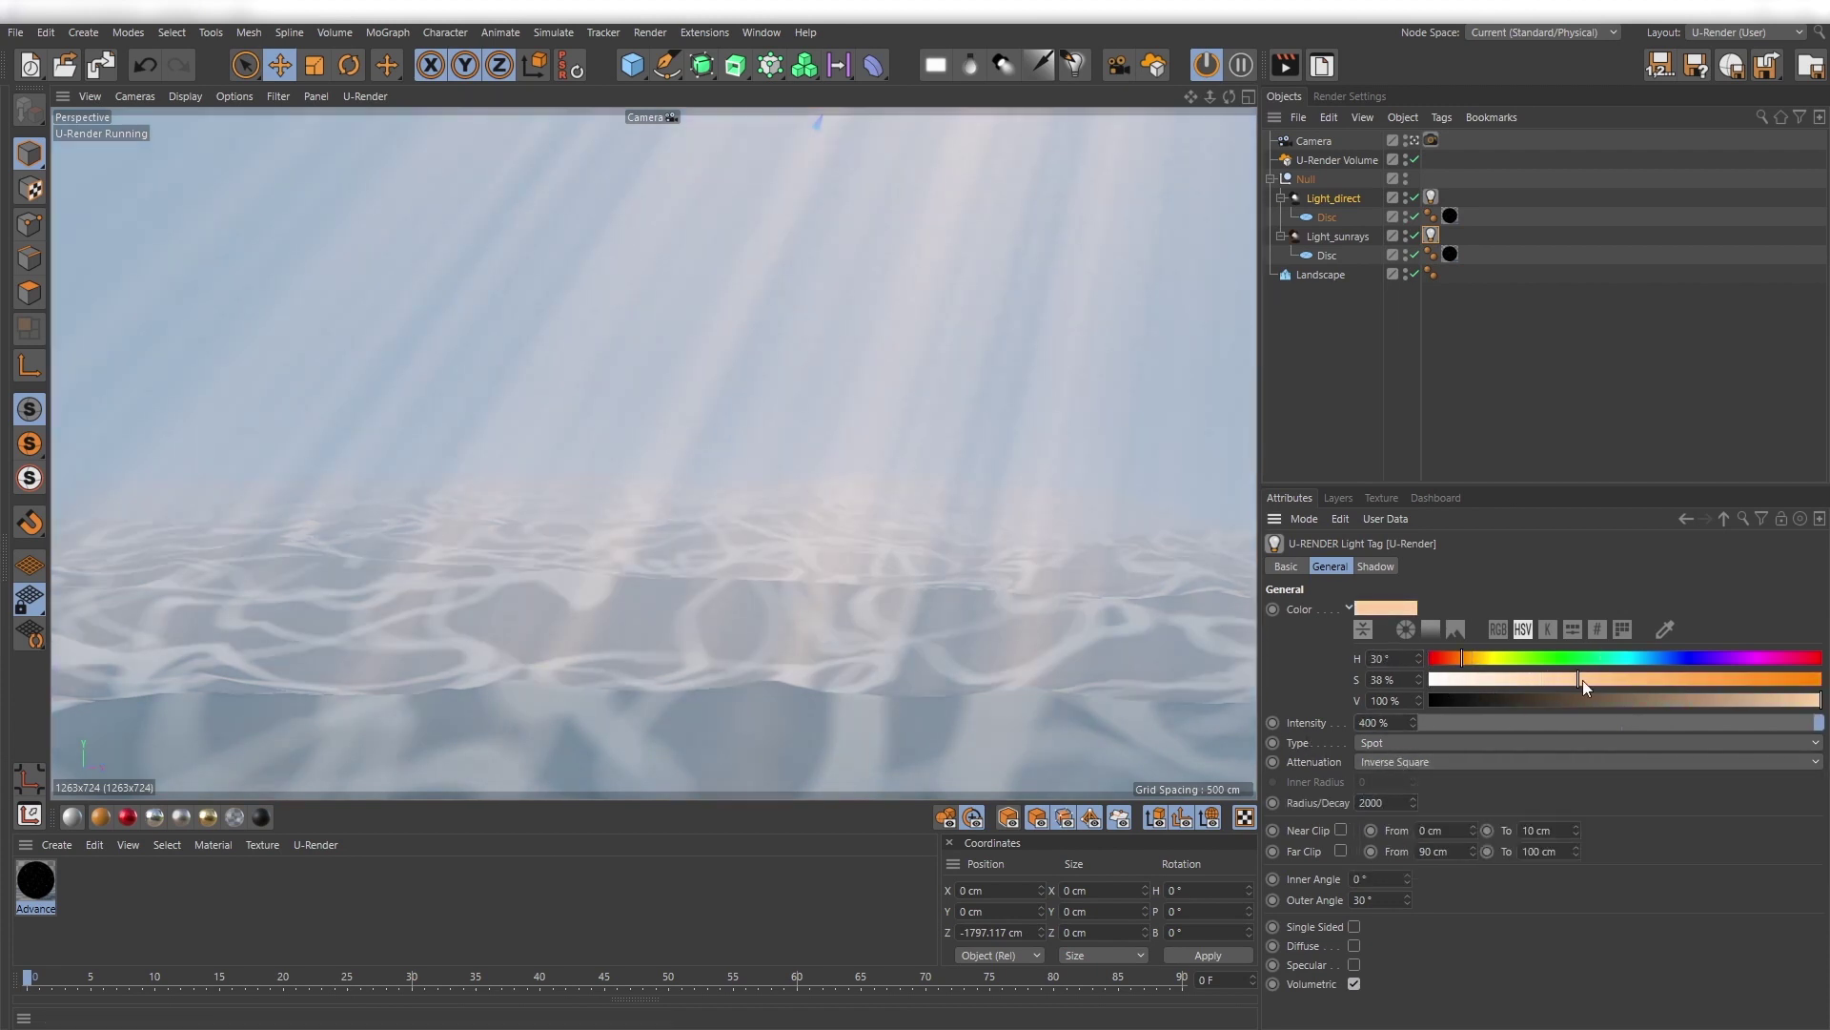
Set Light_direct's Attenuation to Inverse Square with a Radius/Decay of 1500.
{"action": "left_click", "coordinate": [1431, 196]}
{"action": "left_click", "coordinate": [1393, 763]}
{"action": "left_click", "coordinate": [1401, 782]}
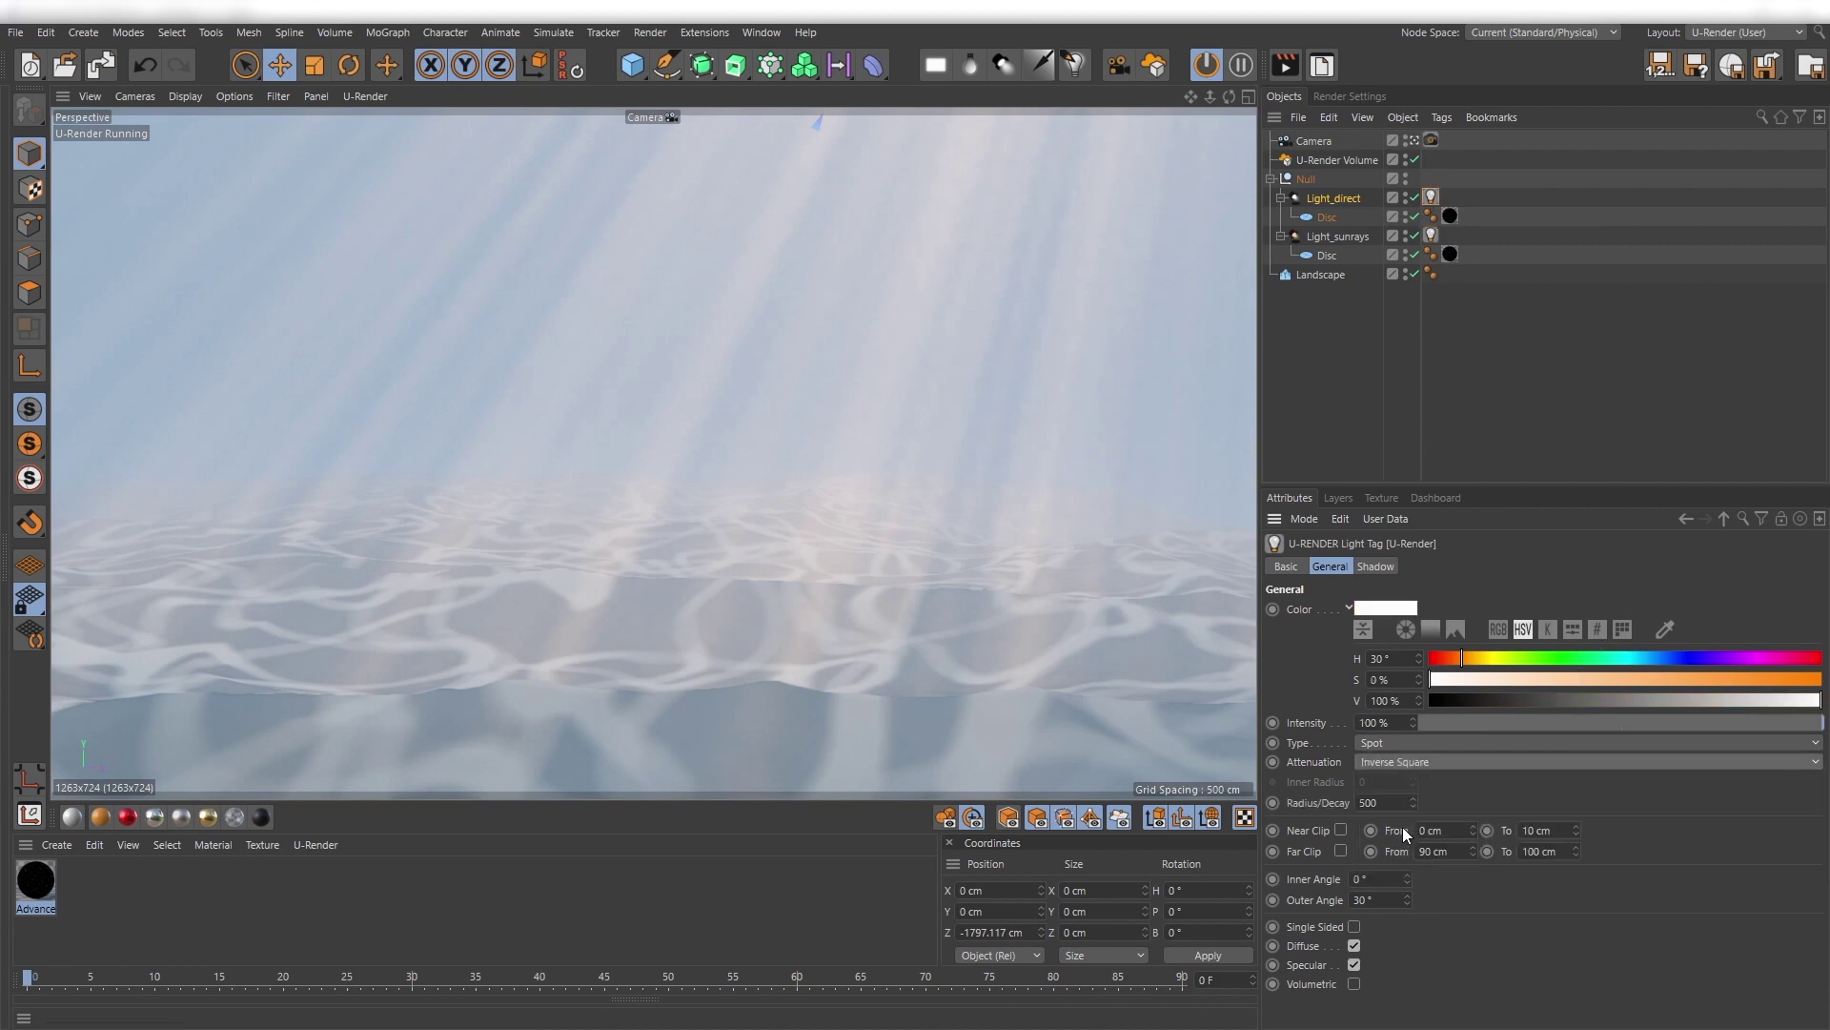
{"action": "double_click", "coordinate": [1382, 803]}
{"action": "type", "text": "1500"}
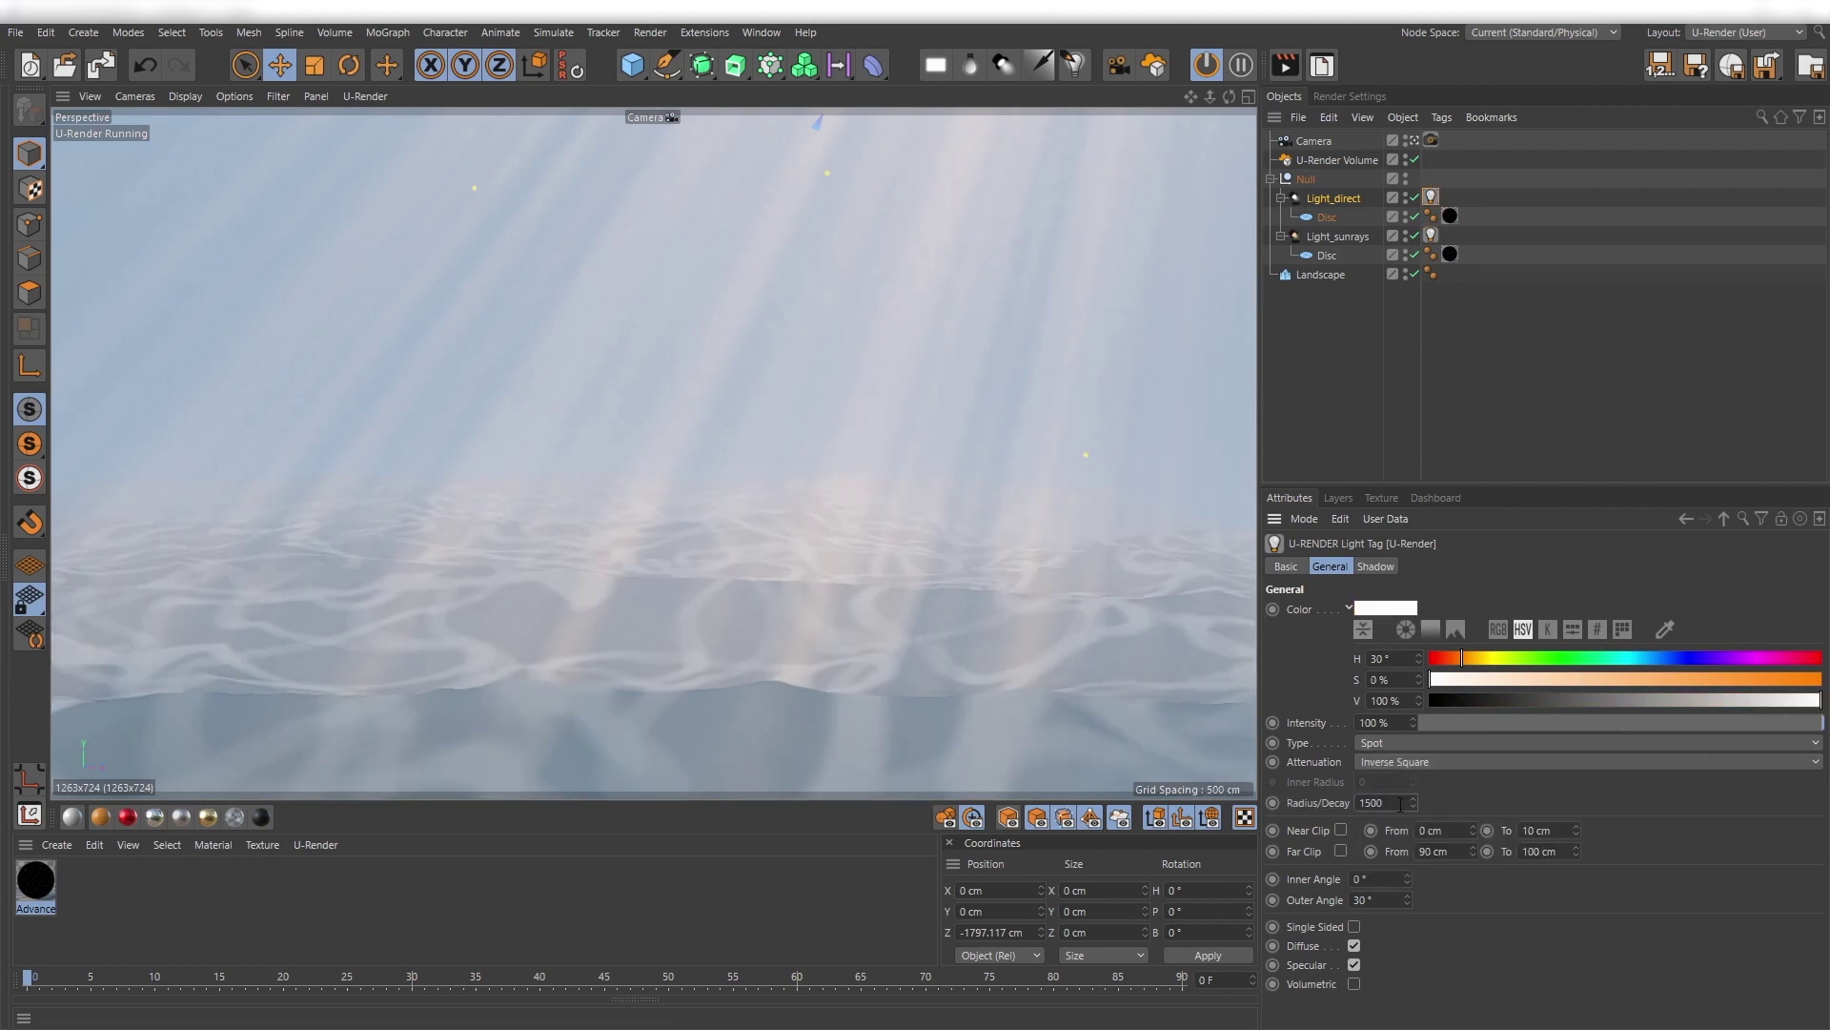
{"action": "key", "text": "Return"}
Tint Light_direct pale orange with 14% saturation, raise its Radius/Decay to 1800 and scrub the first frames.
{"action": "left_click_drag", "start_coordinate": [1430, 679], "coordinate": [1461, 658]}
{"action": "left_click_drag", "start_coordinate": [1473, 678], "coordinate": [1485, 681]}
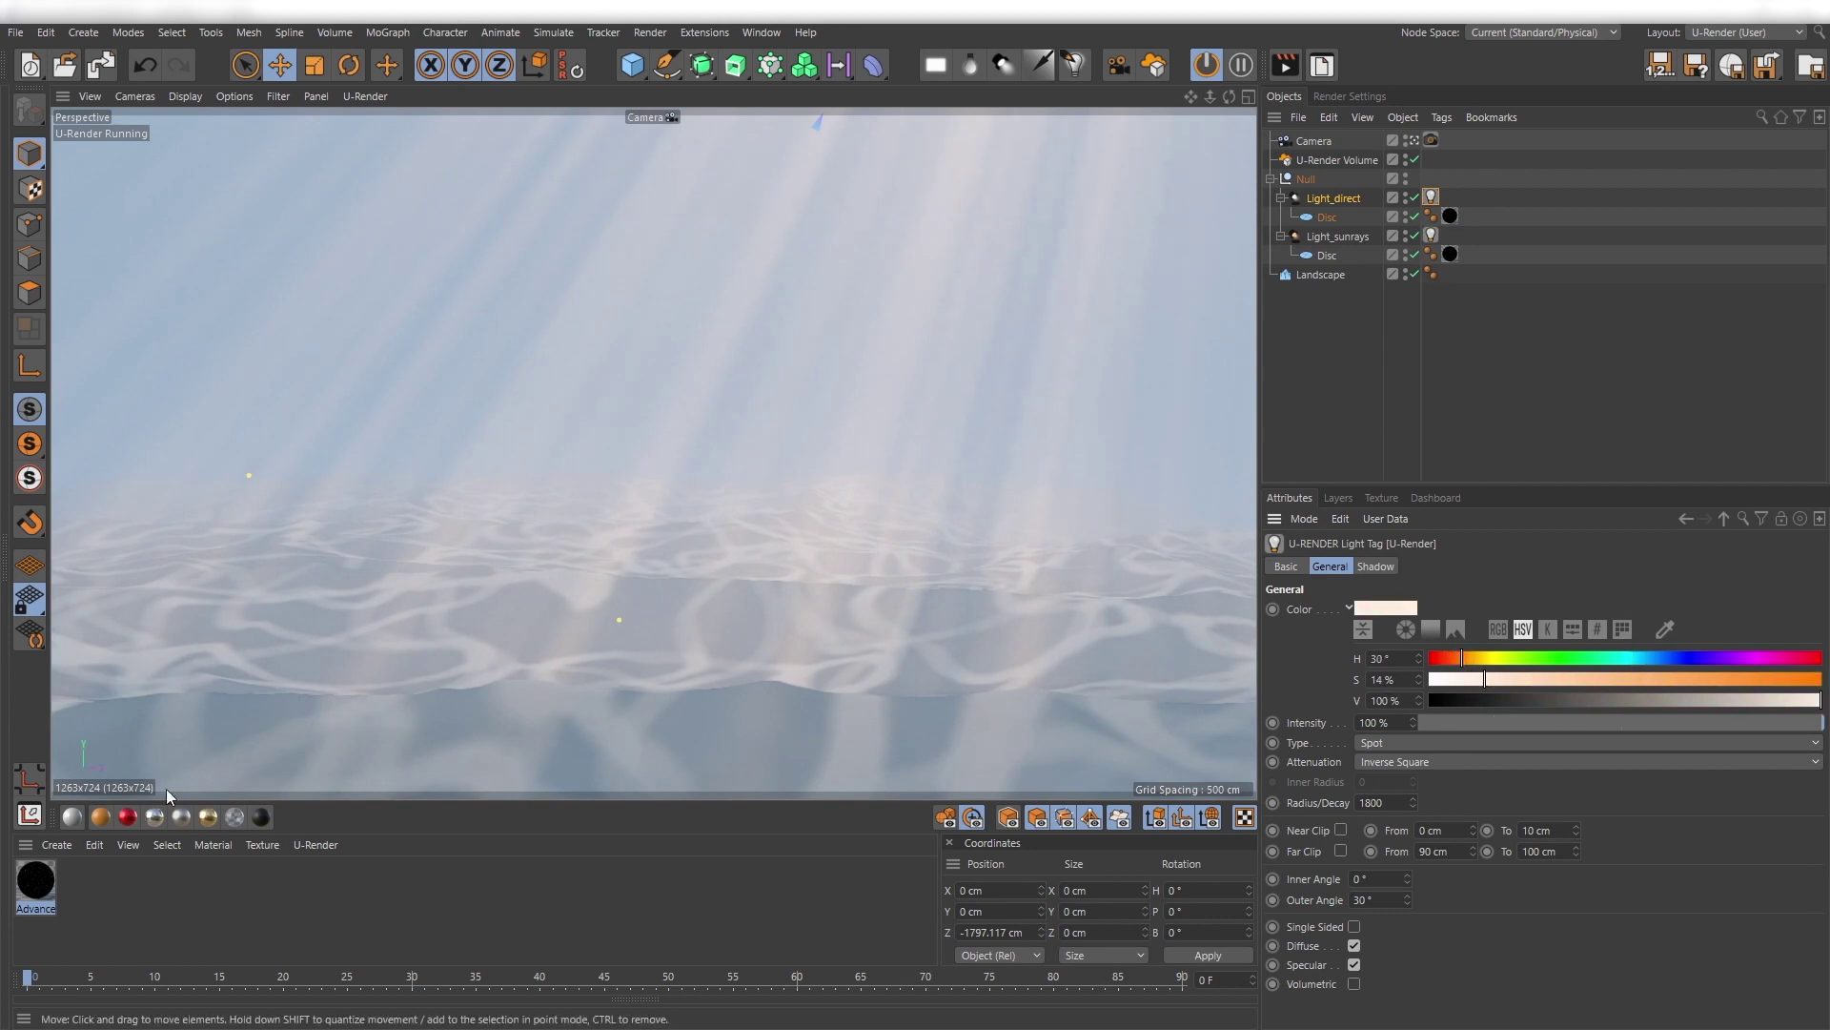
{"action": "mouse_move", "coordinate": [41, 977]}
{"action": "left_mouse_down"}
{"action": "mouse_move", "coordinate": [1188, 976]}
{"action": "mouse_move", "coordinate": [37, 974]}
{"action": "mouse_move", "coordinate": [1141, 994]}
{"action": "mouse_move", "coordinate": [27, 977]}
{"action": "left_mouse_up"}
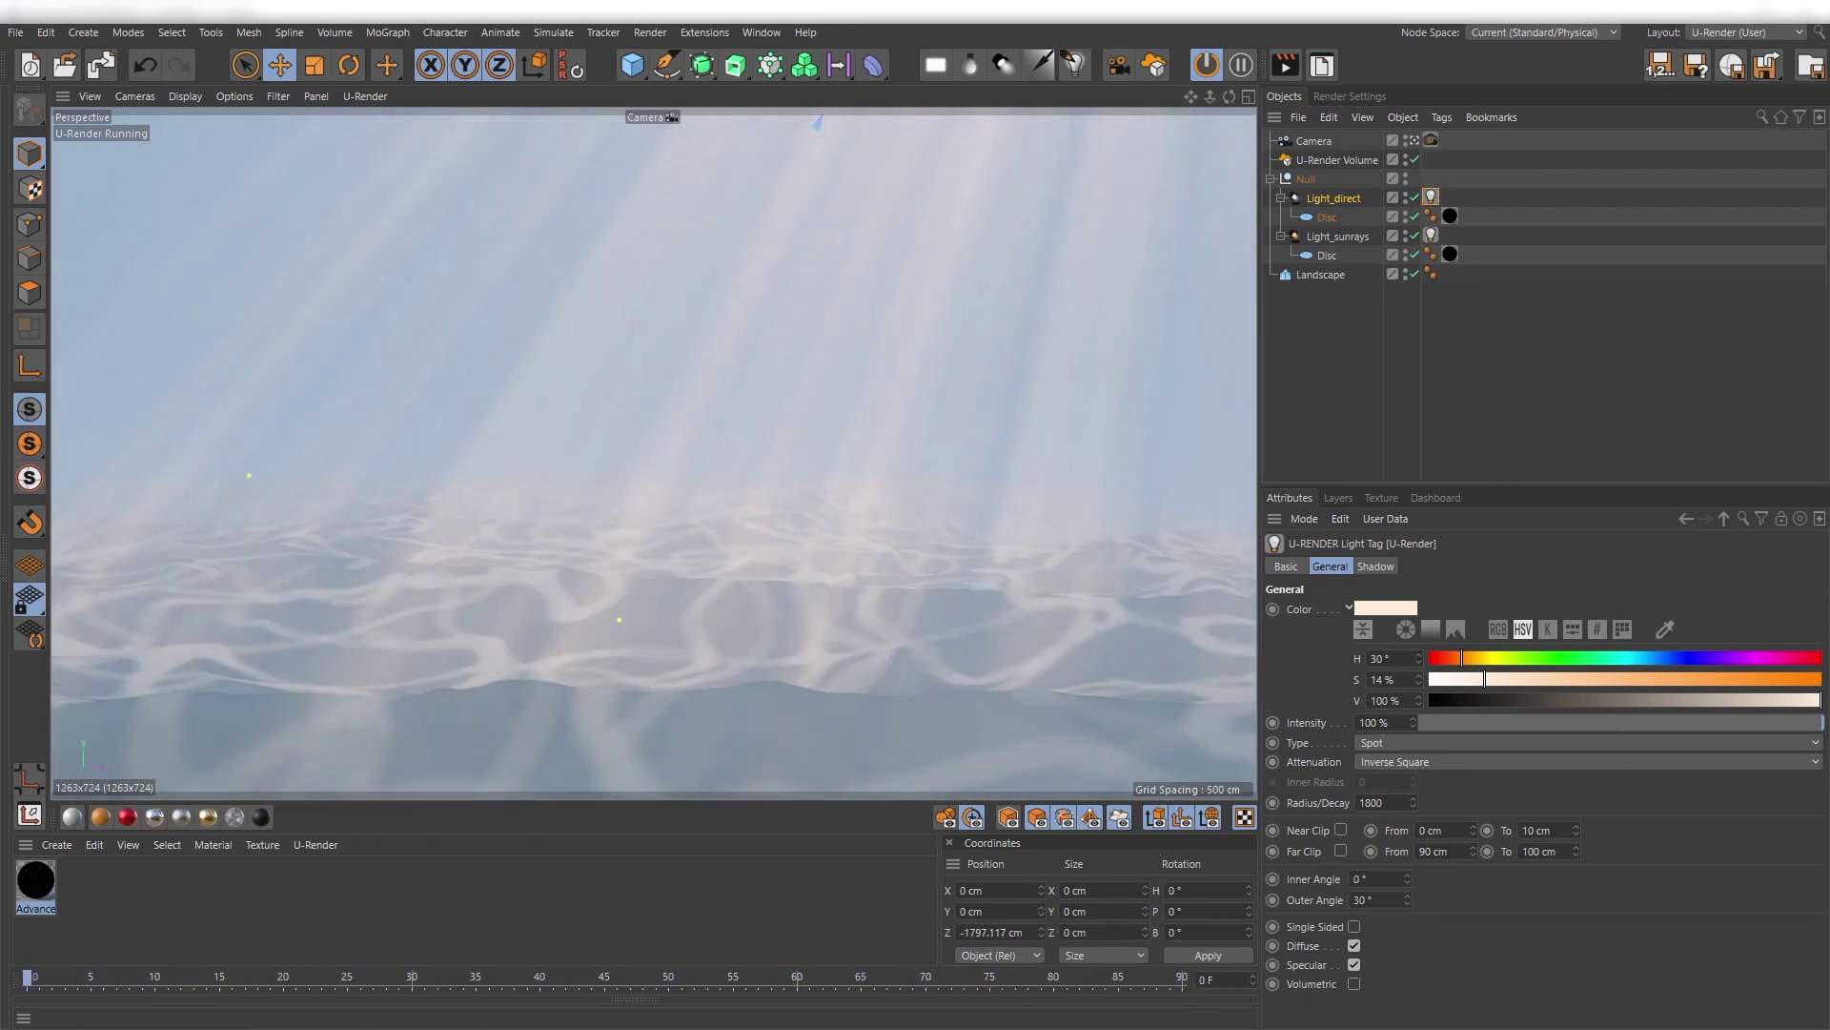
Open the disc material's mask noise shader and set its Octaves to 3.
{"action": "double_click", "coordinate": [35, 879]}
{"action": "left_click", "coordinate": [259, 376]}
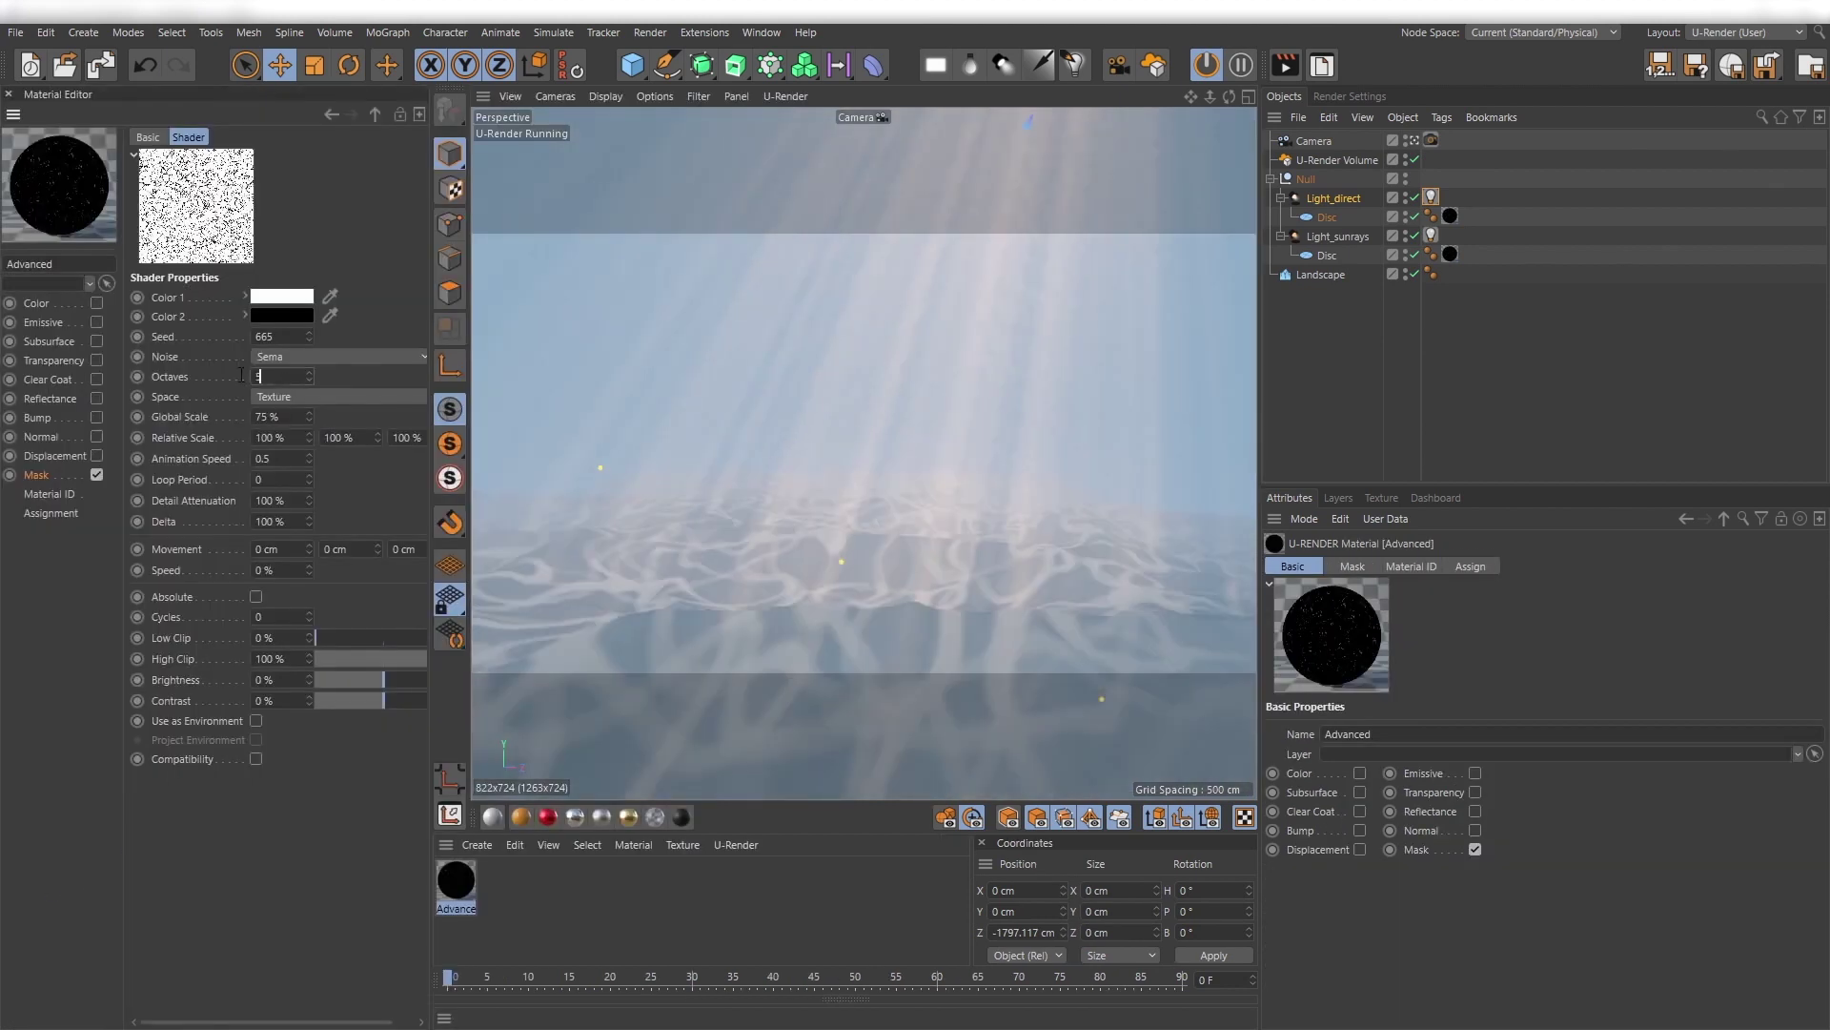
{"action": "type", "text": "3"}
{"action": "key", "text": "Return"}
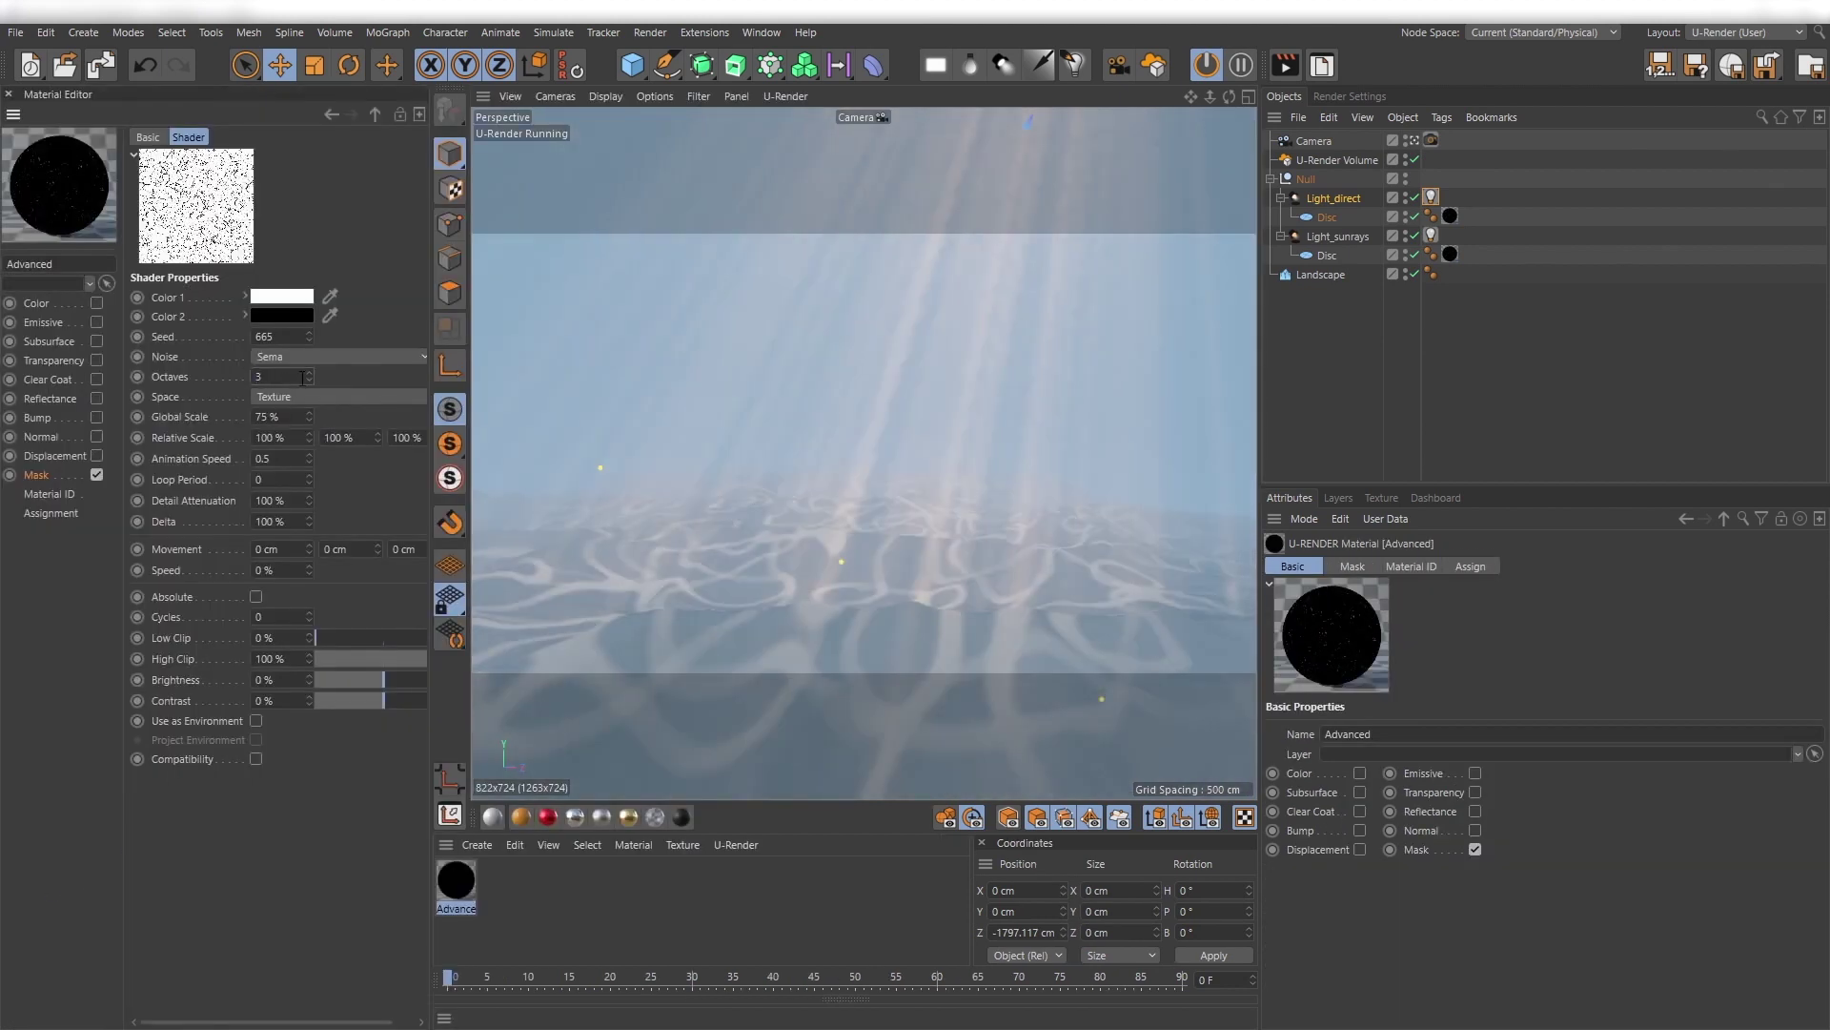
Try the mask noise with 2 Octaves, return it to 3 and scrub the first frames to compare the caustics.
{"action": "left_click", "coordinate": [259, 377]}
{"action": "type", "text": "2"}
{"action": "key", "text": "Return"}
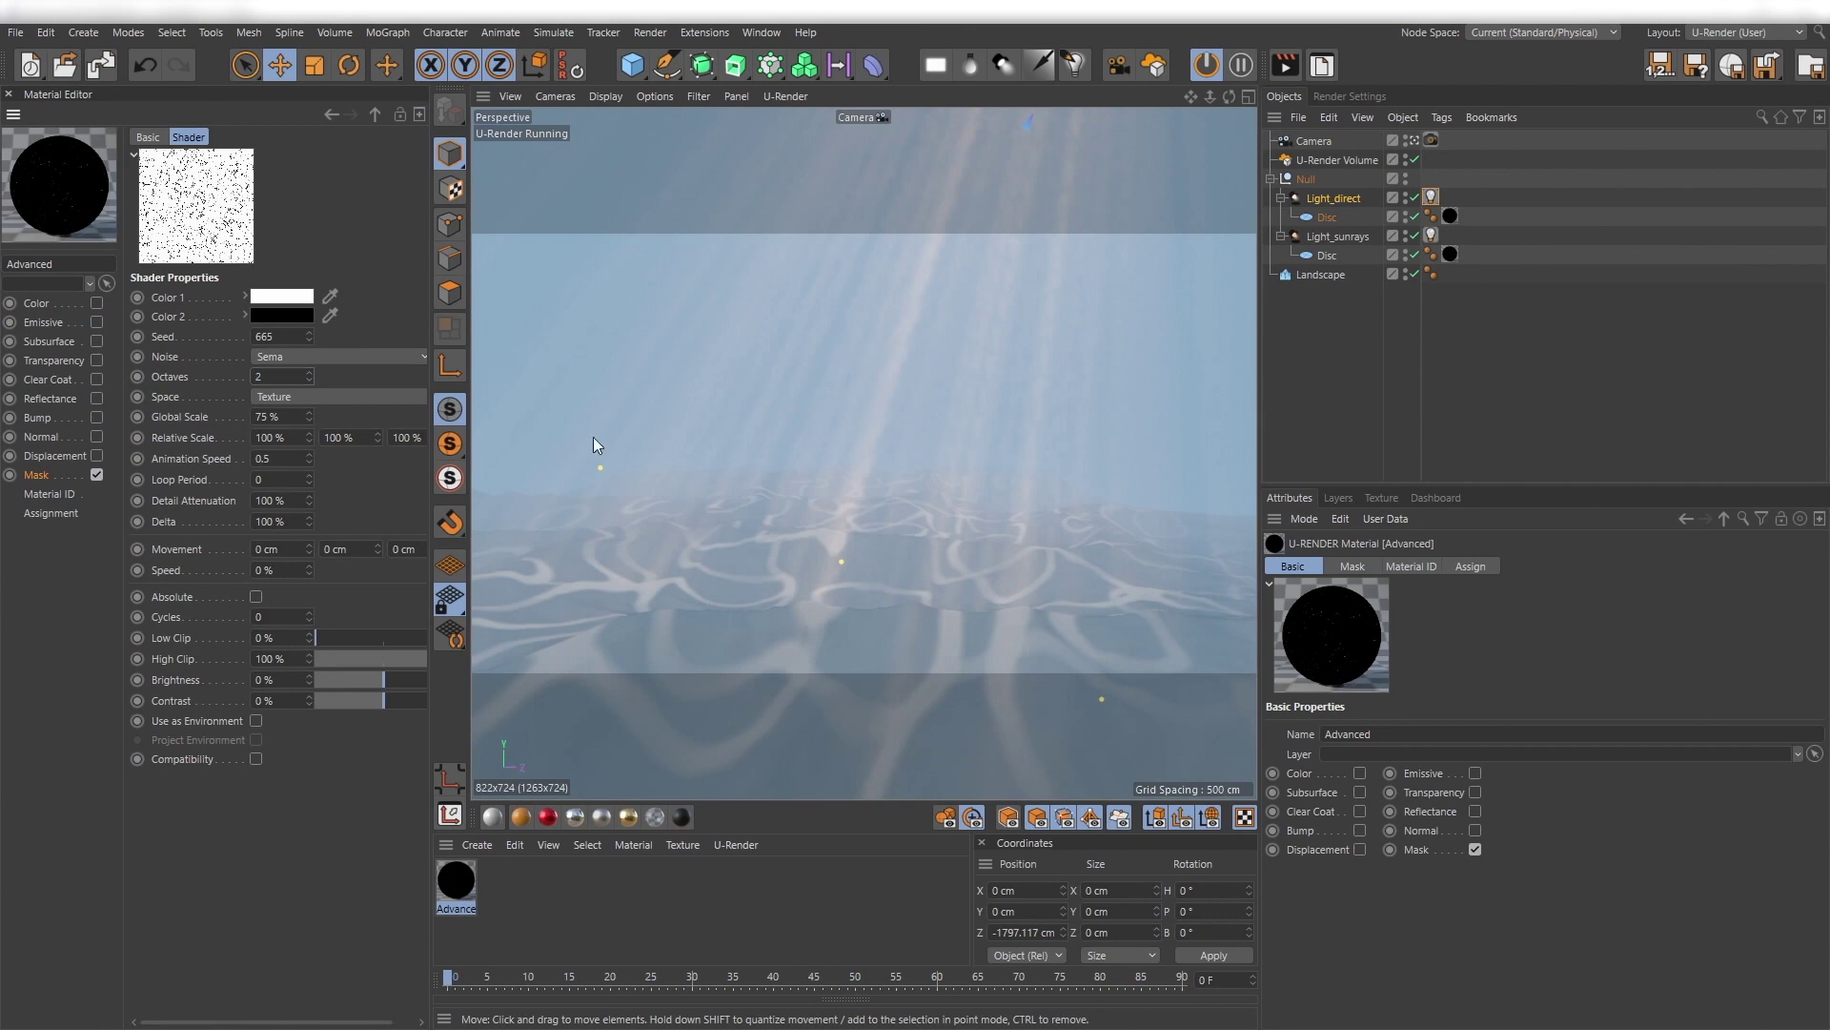
{"action": "left_click_drag", "start_coordinate": [455, 977], "coordinate": [355, 989]}
{"action": "left_click", "coordinate": [258, 377]}
{"action": "type", "text": "3"}
{"action": "key", "text": "Return"}
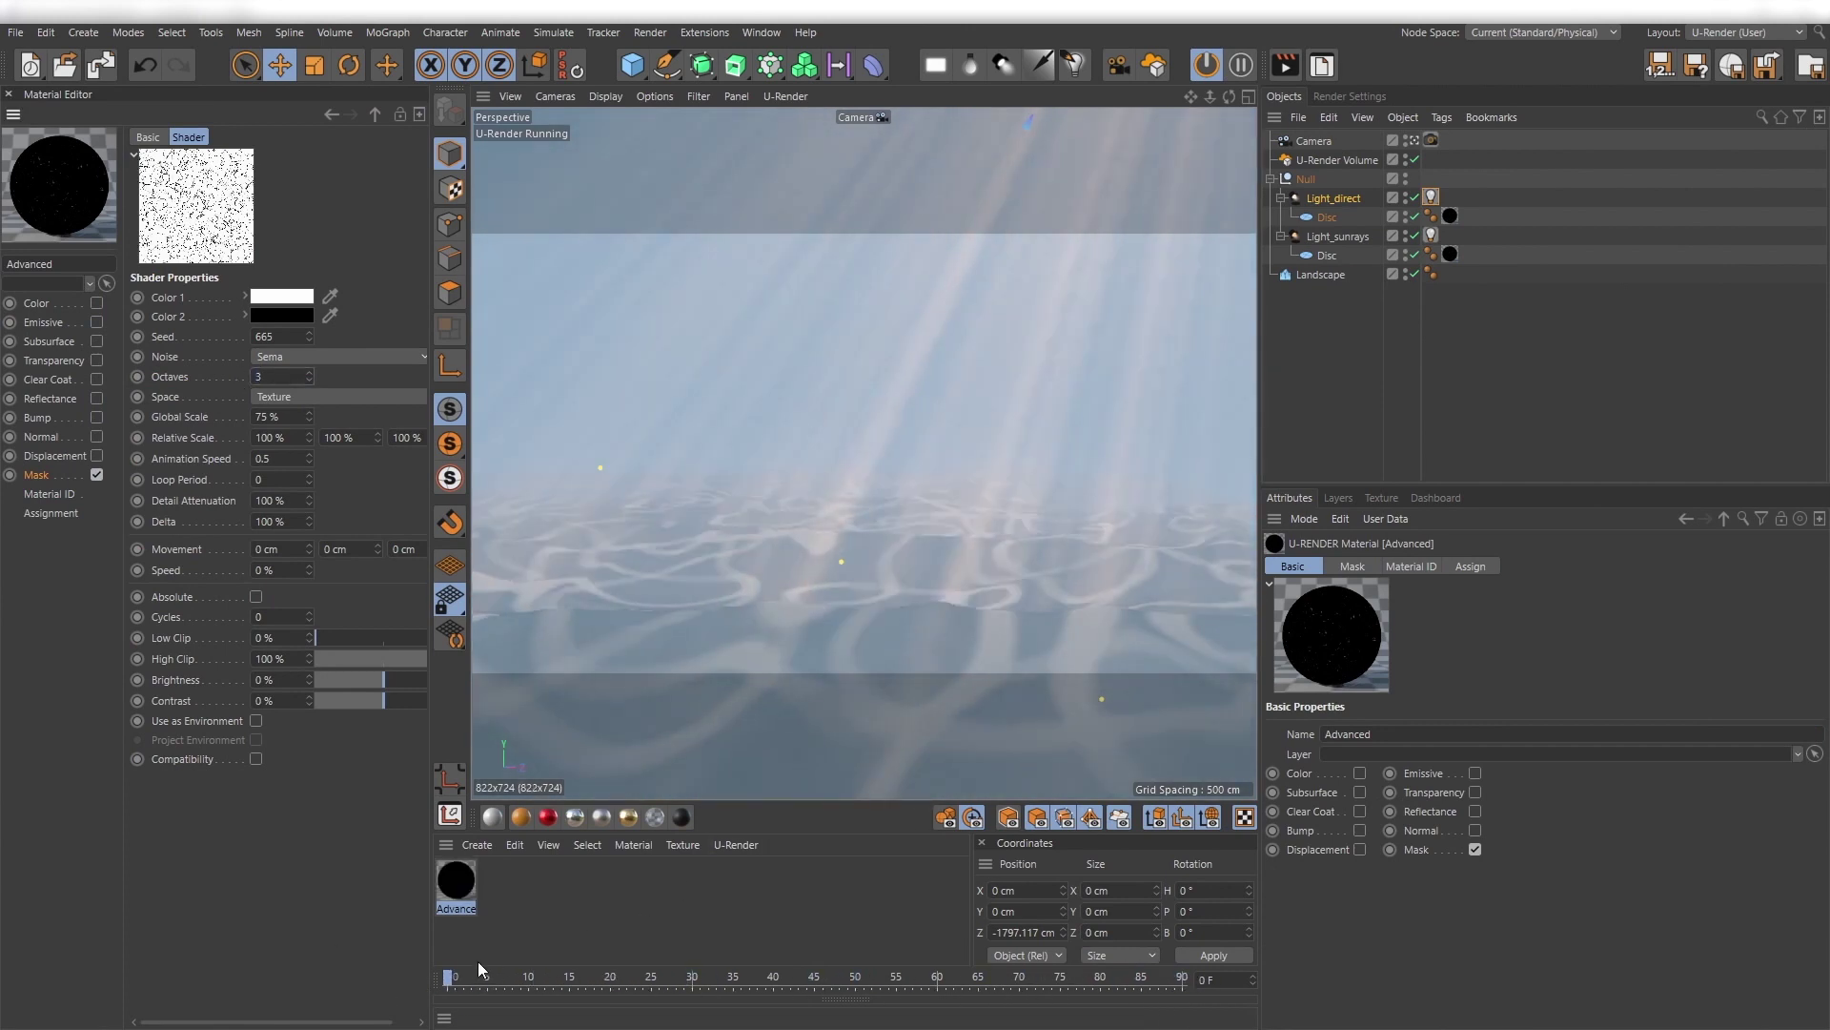
{"action": "left_click_drag", "start_coordinate": [472, 977], "coordinate": [417, 998]}
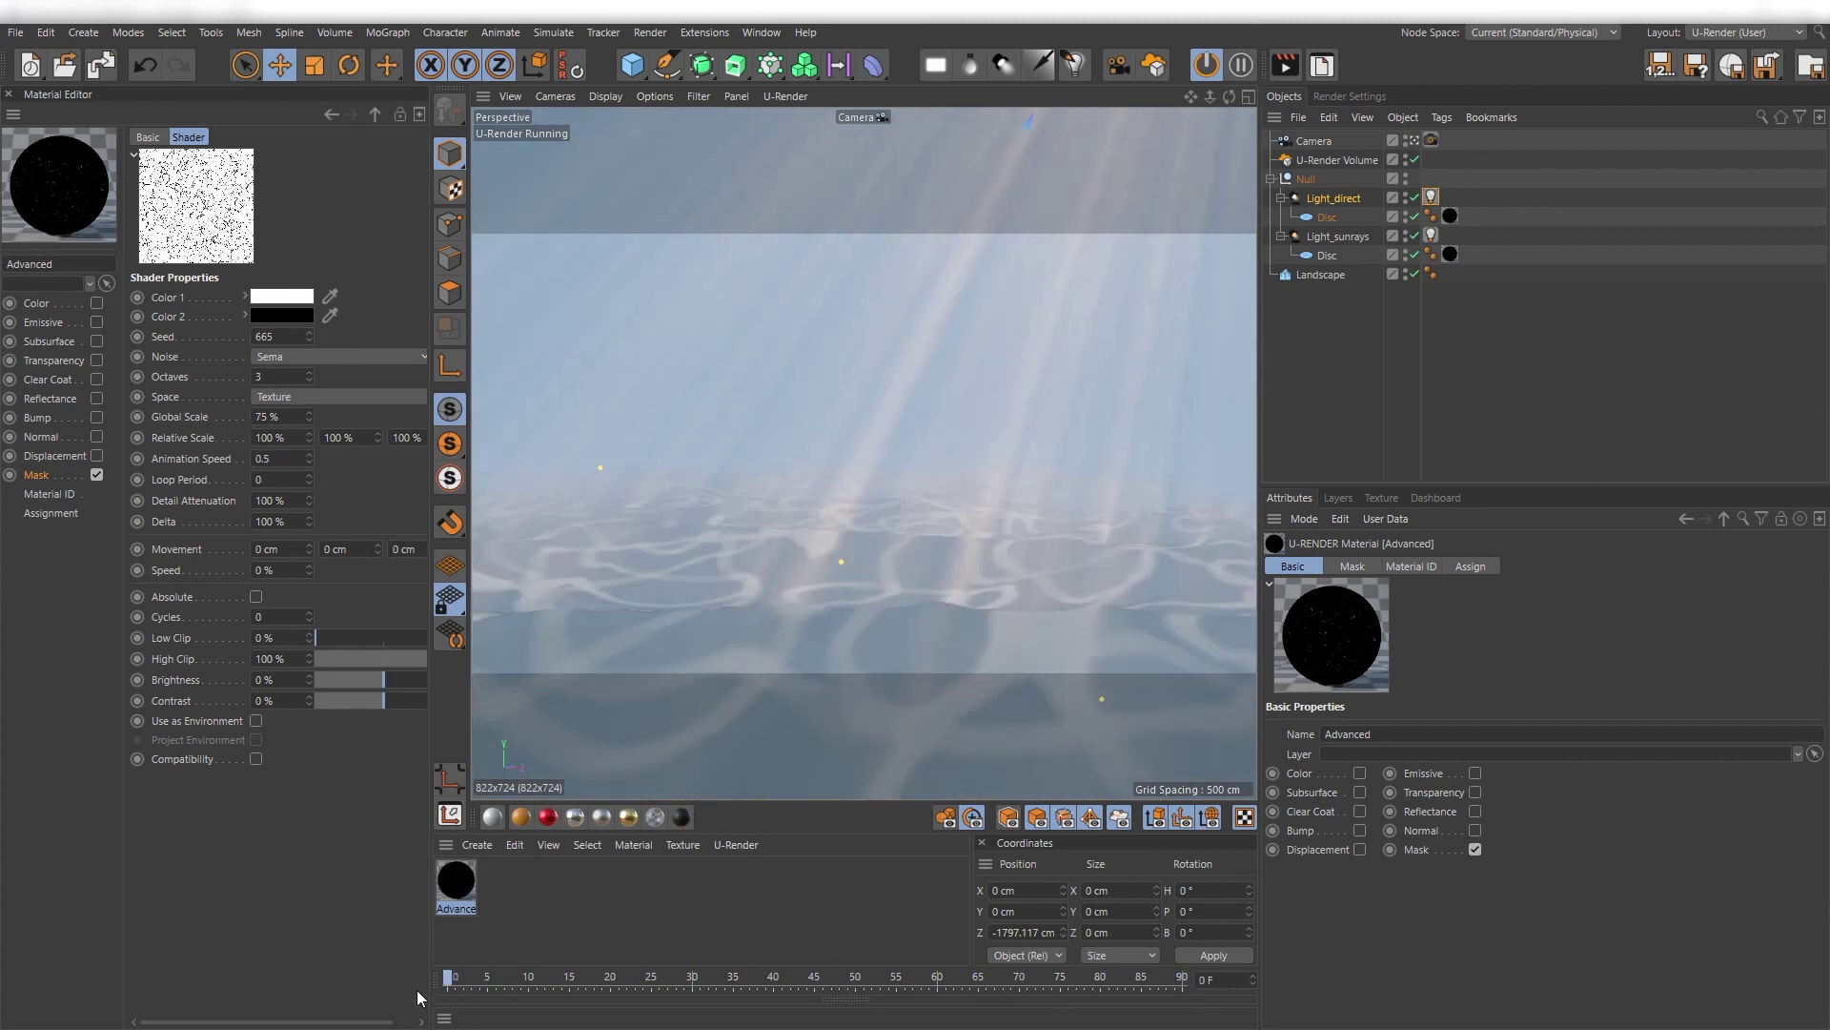
Close the Material Editor and enable Color Correction in U-Render's Post Processing settings.
{"action": "left_click", "coordinate": [1345, 97]}
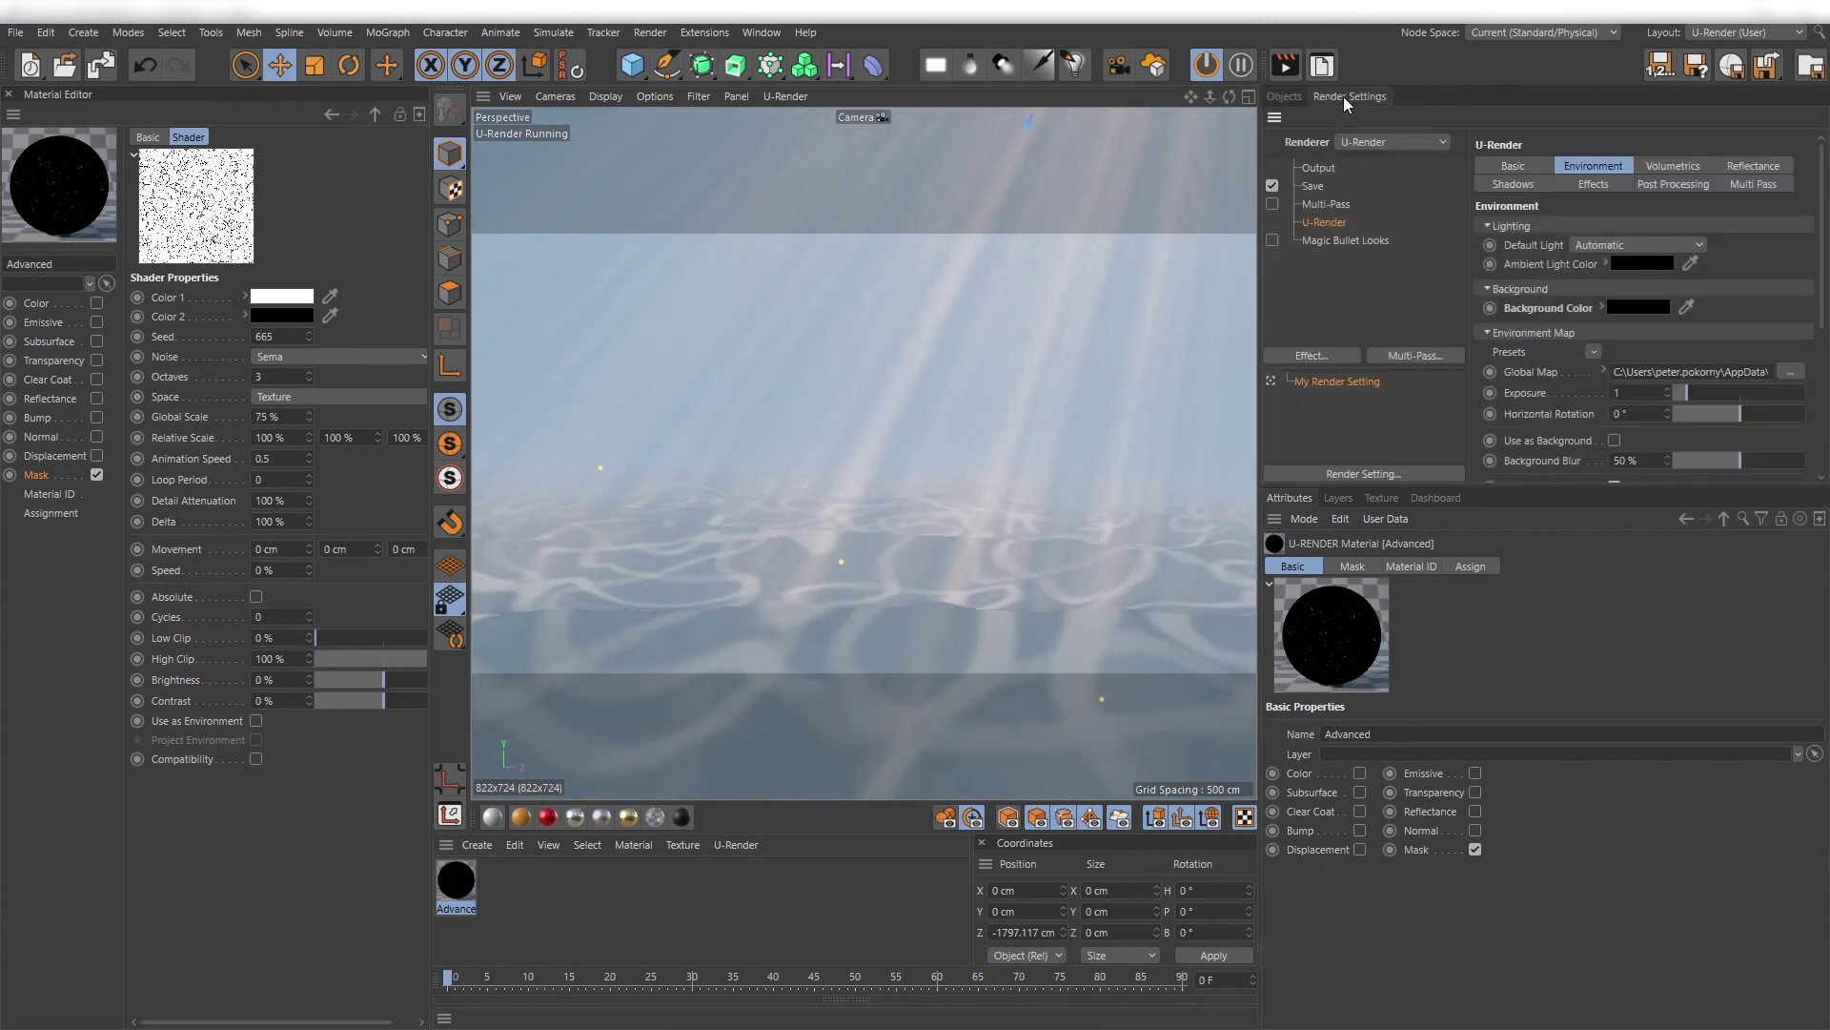
{"action": "left_click", "coordinate": [8, 95]}
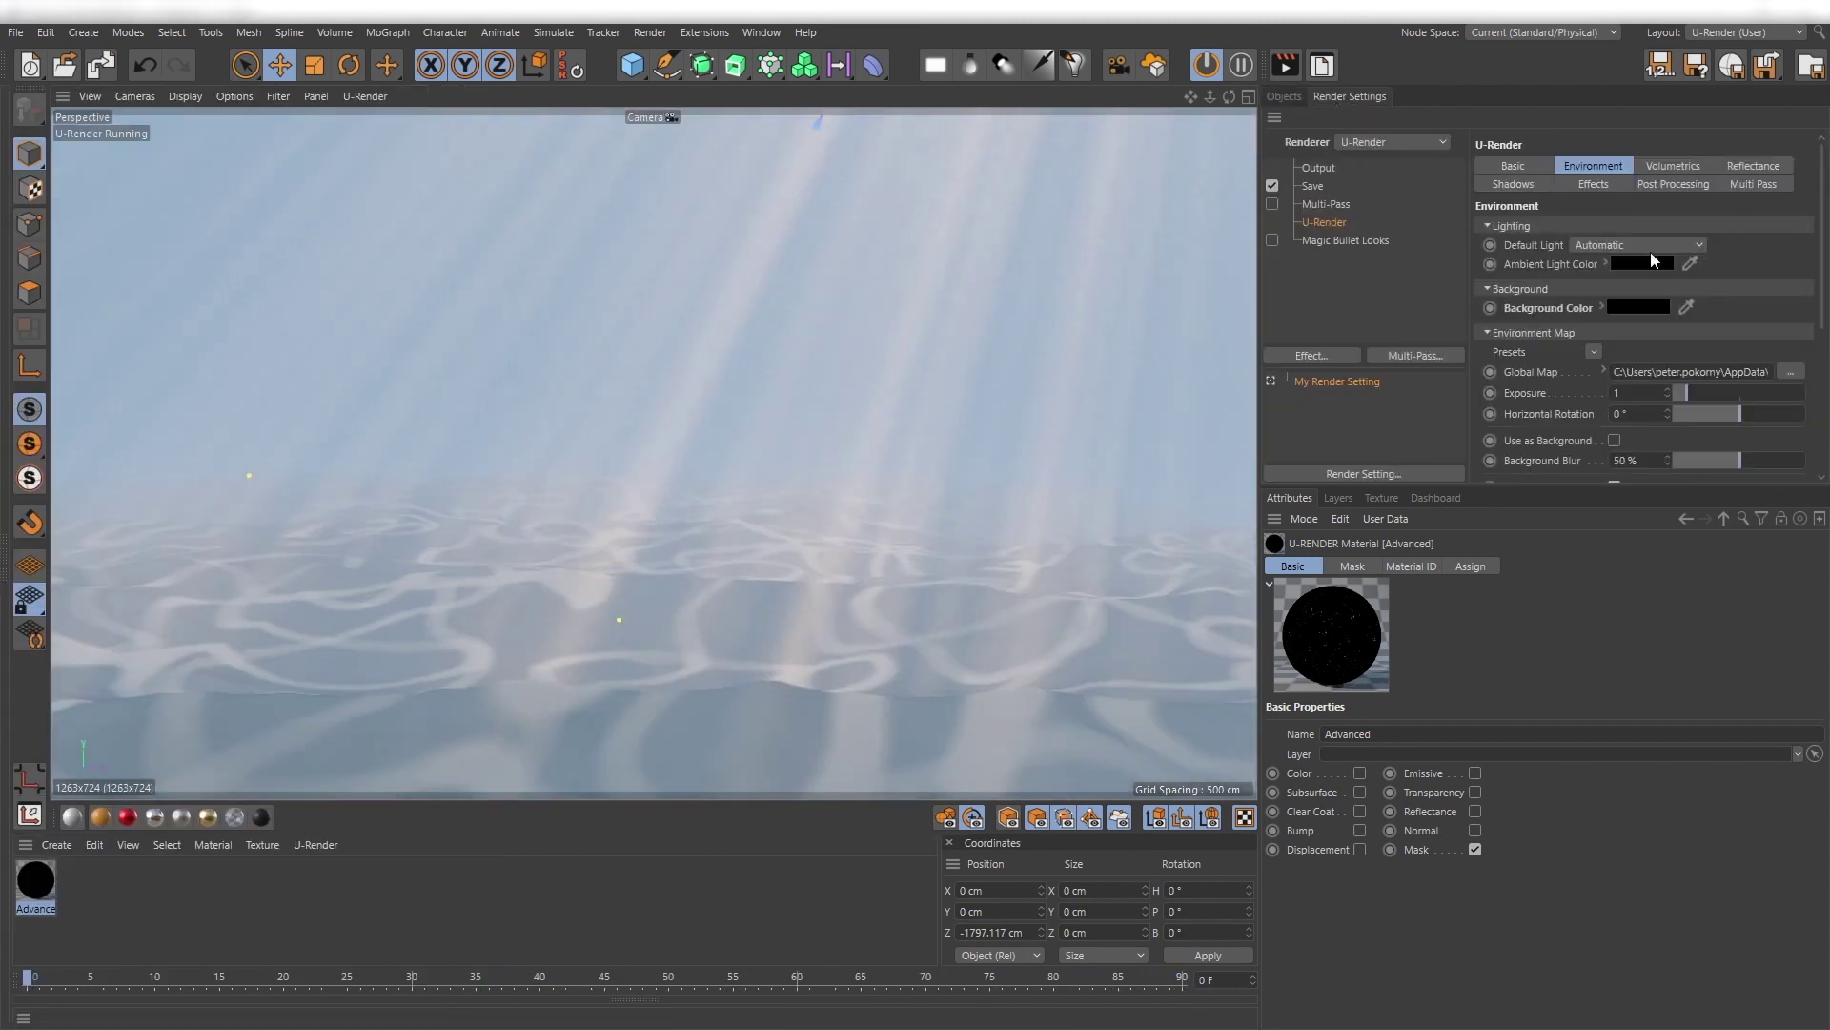
{"action": "left_click", "coordinate": [1673, 183]}
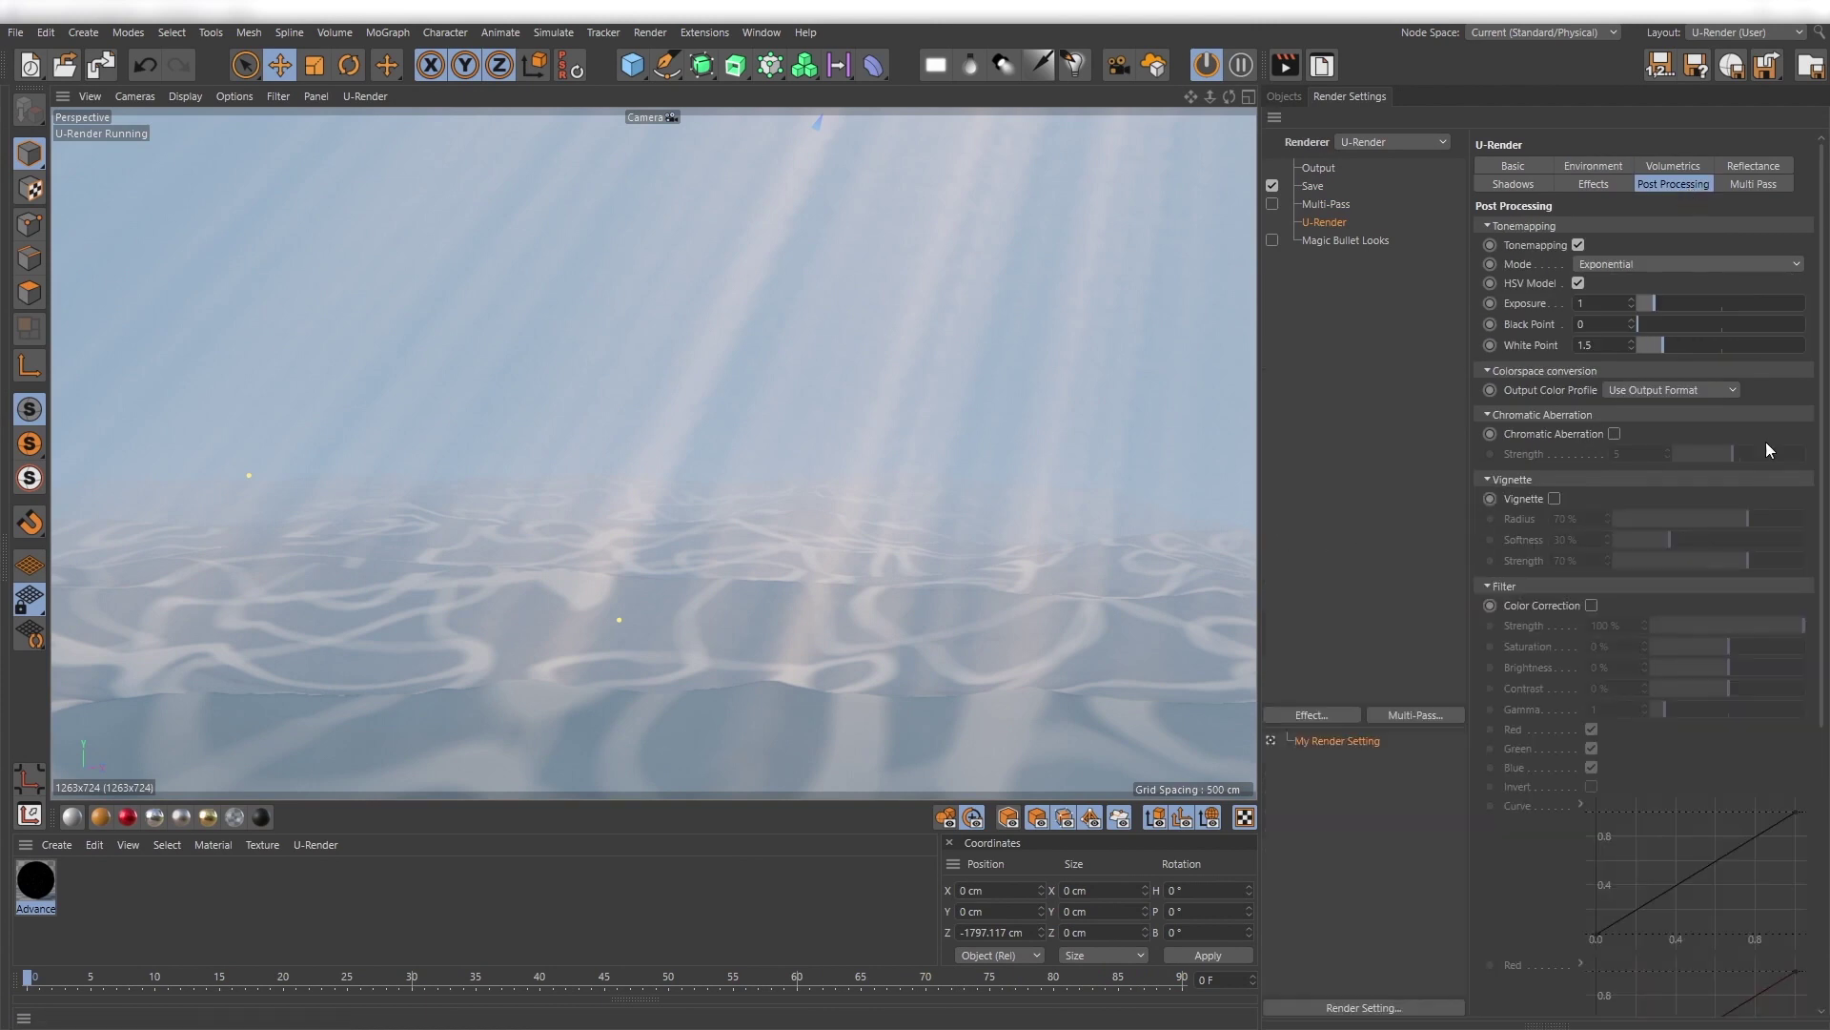
{"action": "left_click", "coordinate": [1591, 605]}
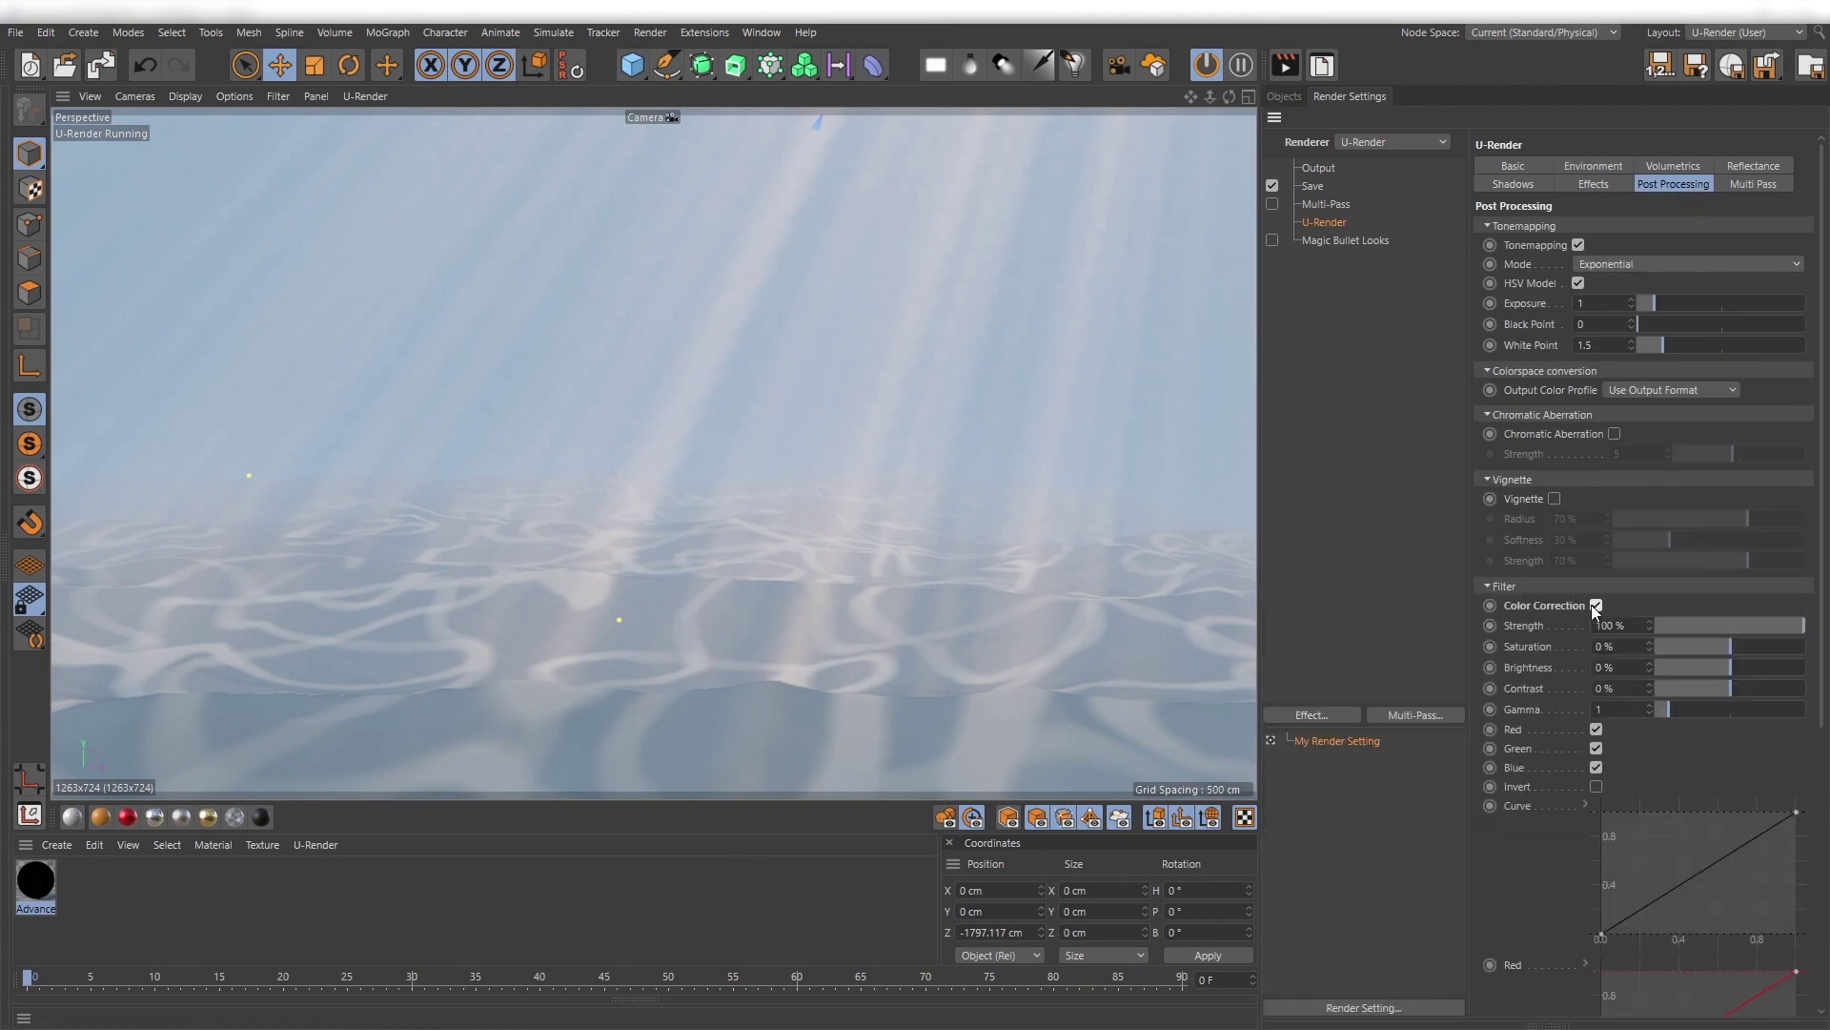
Shape the Color Correction curve with Ease Ease points and lengthen the dark-end point's tangent to about 0.55 for stronger contrast.
{"action": "right_click", "coordinate": [1660, 855]}
{"action": "mouse_move", "coordinate": [1693, 858]}
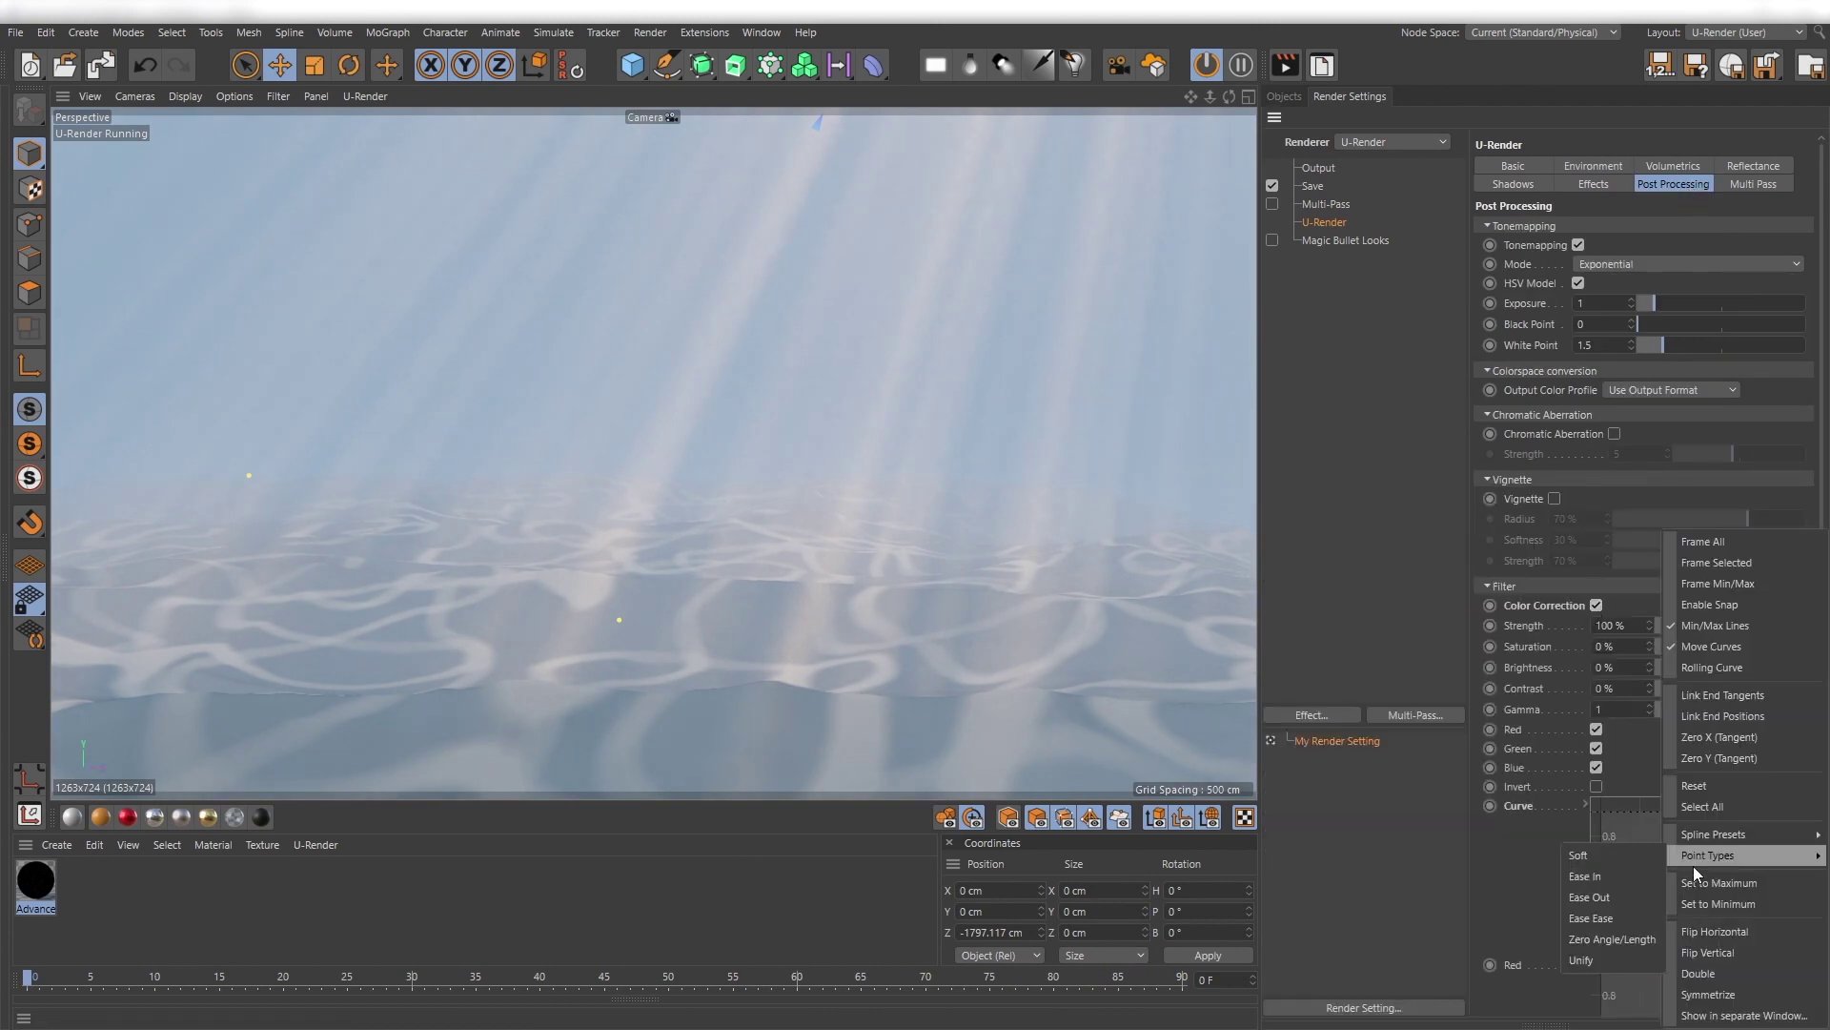
{"action": "left_click", "coordinate": [1632, 918]}
{"action": "left_click", "coordinate": [1602, 934]}
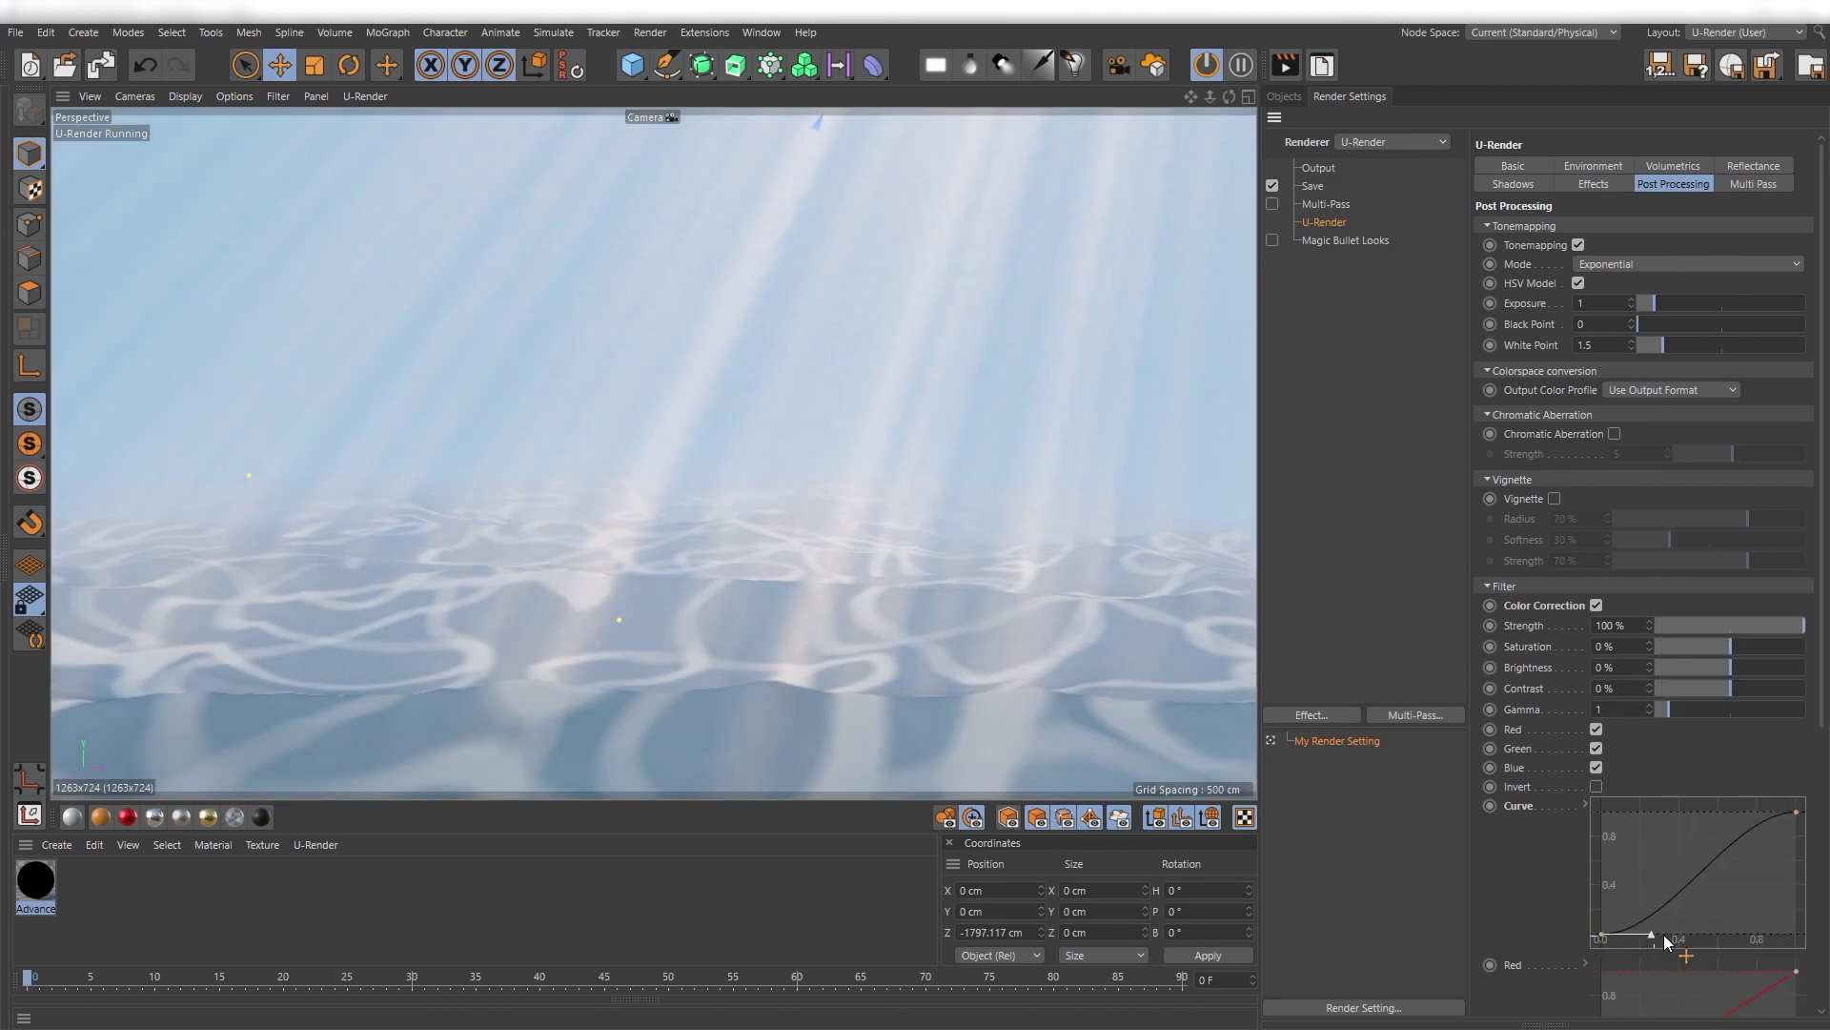
{"action": "left_click_drag", "start_coordinate": [1663, 935], "coordinate": [1681, 933]}
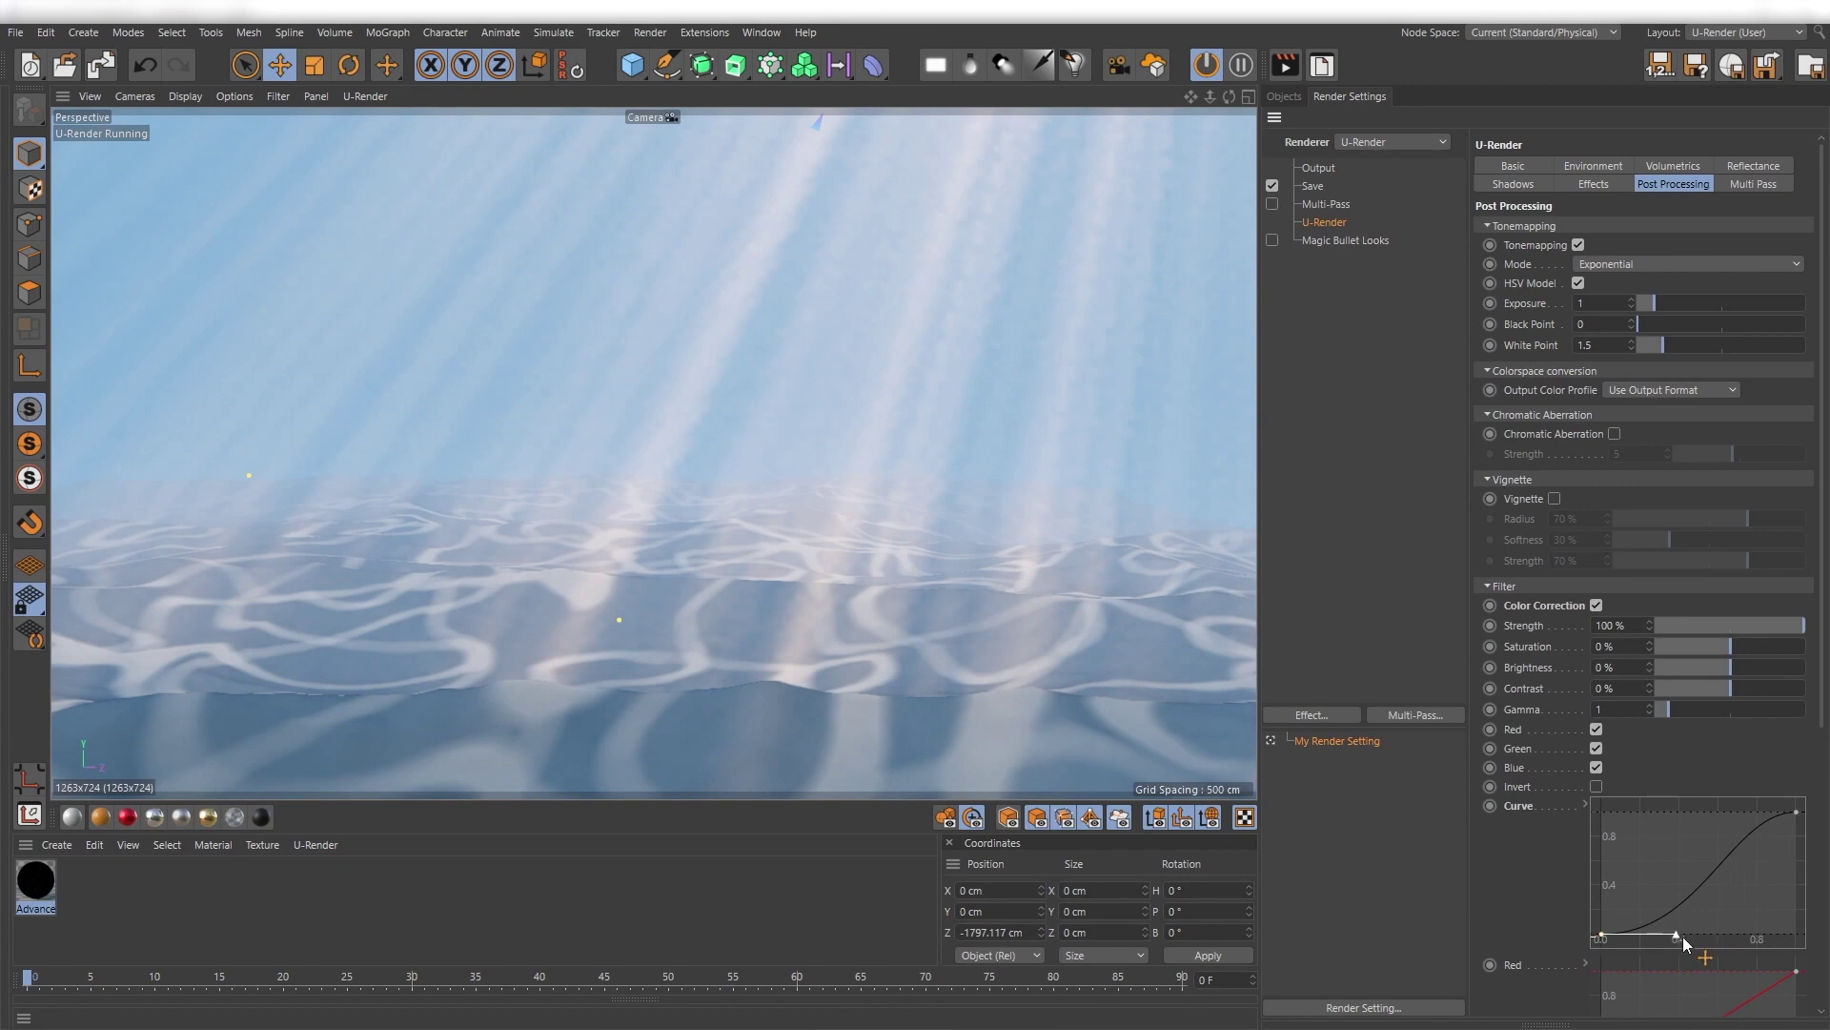
{"action": "left_click_drag", "start_coordinate": [1684, 937], "coordinate": [1710, 937]}
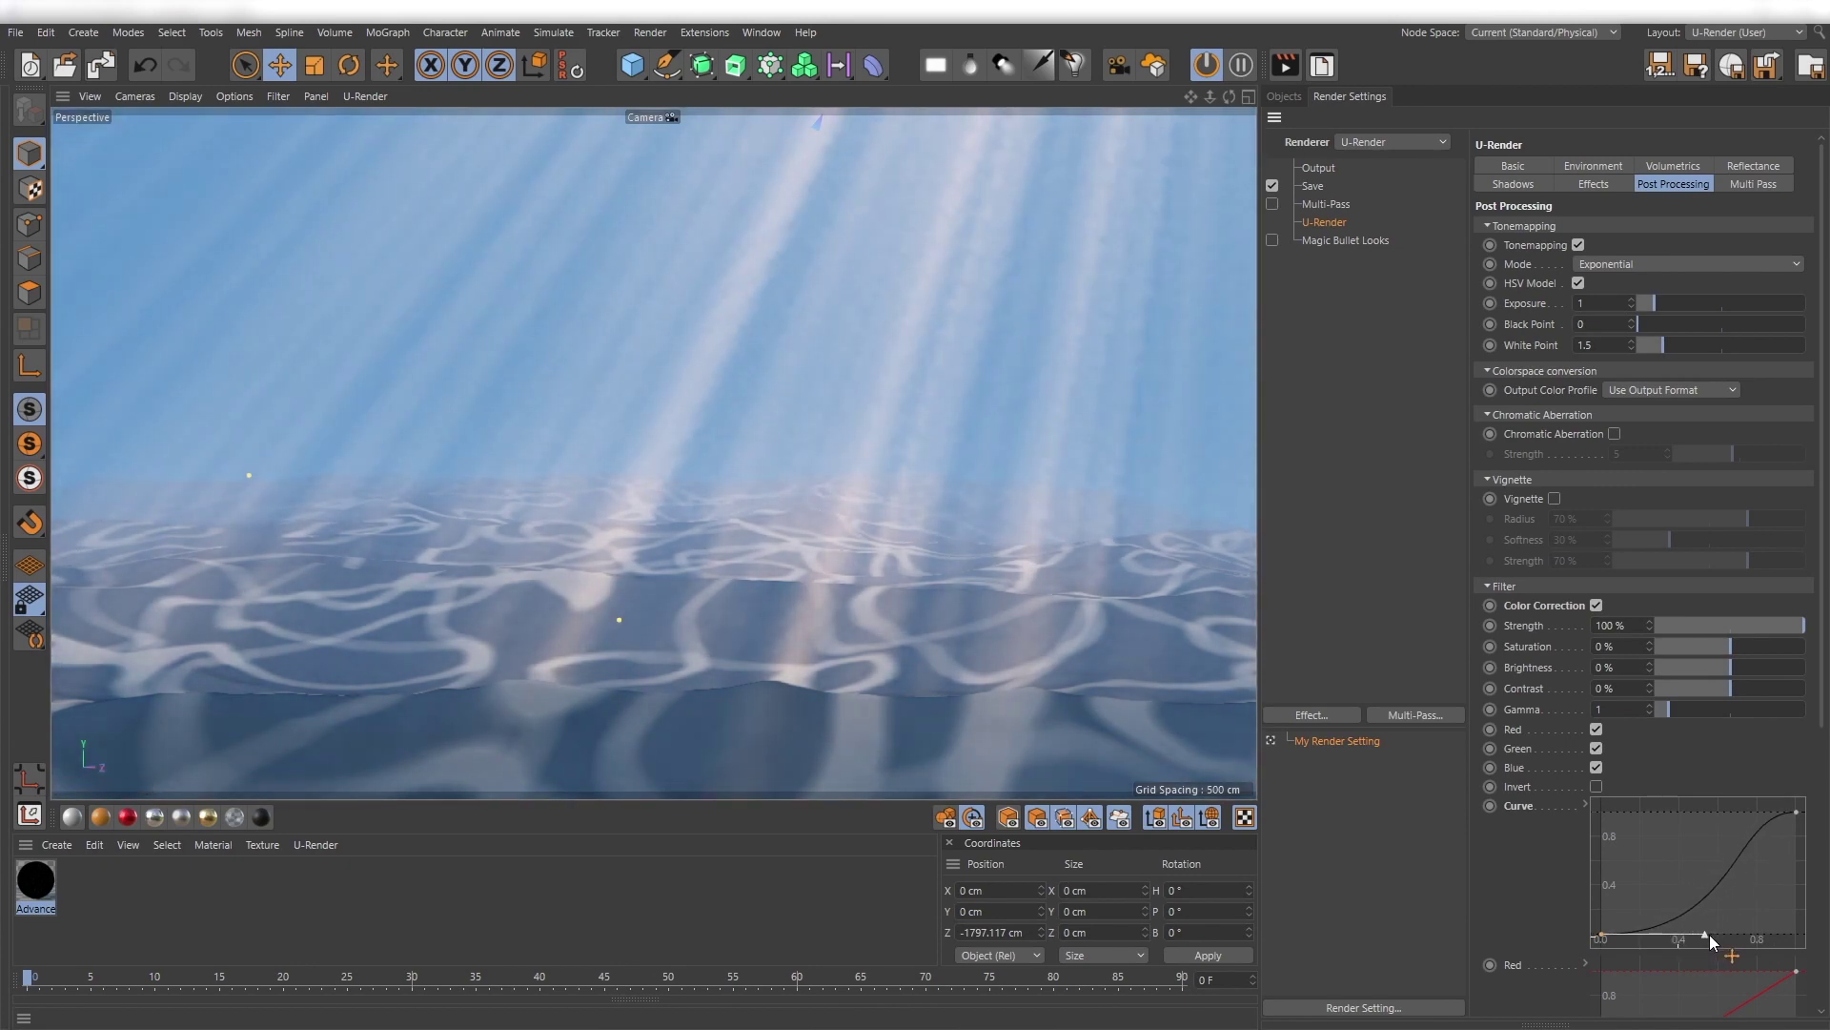
{"action": "mouse_move", "coordinate": [31, 979]}
{"action": "left_mouse_down"}
{"action": "mouse_move", "coordinate": [932, 987]}
{"action": "mouse_move", "coordinate": [27, 984]}
{"action": "left_mouse_up"}
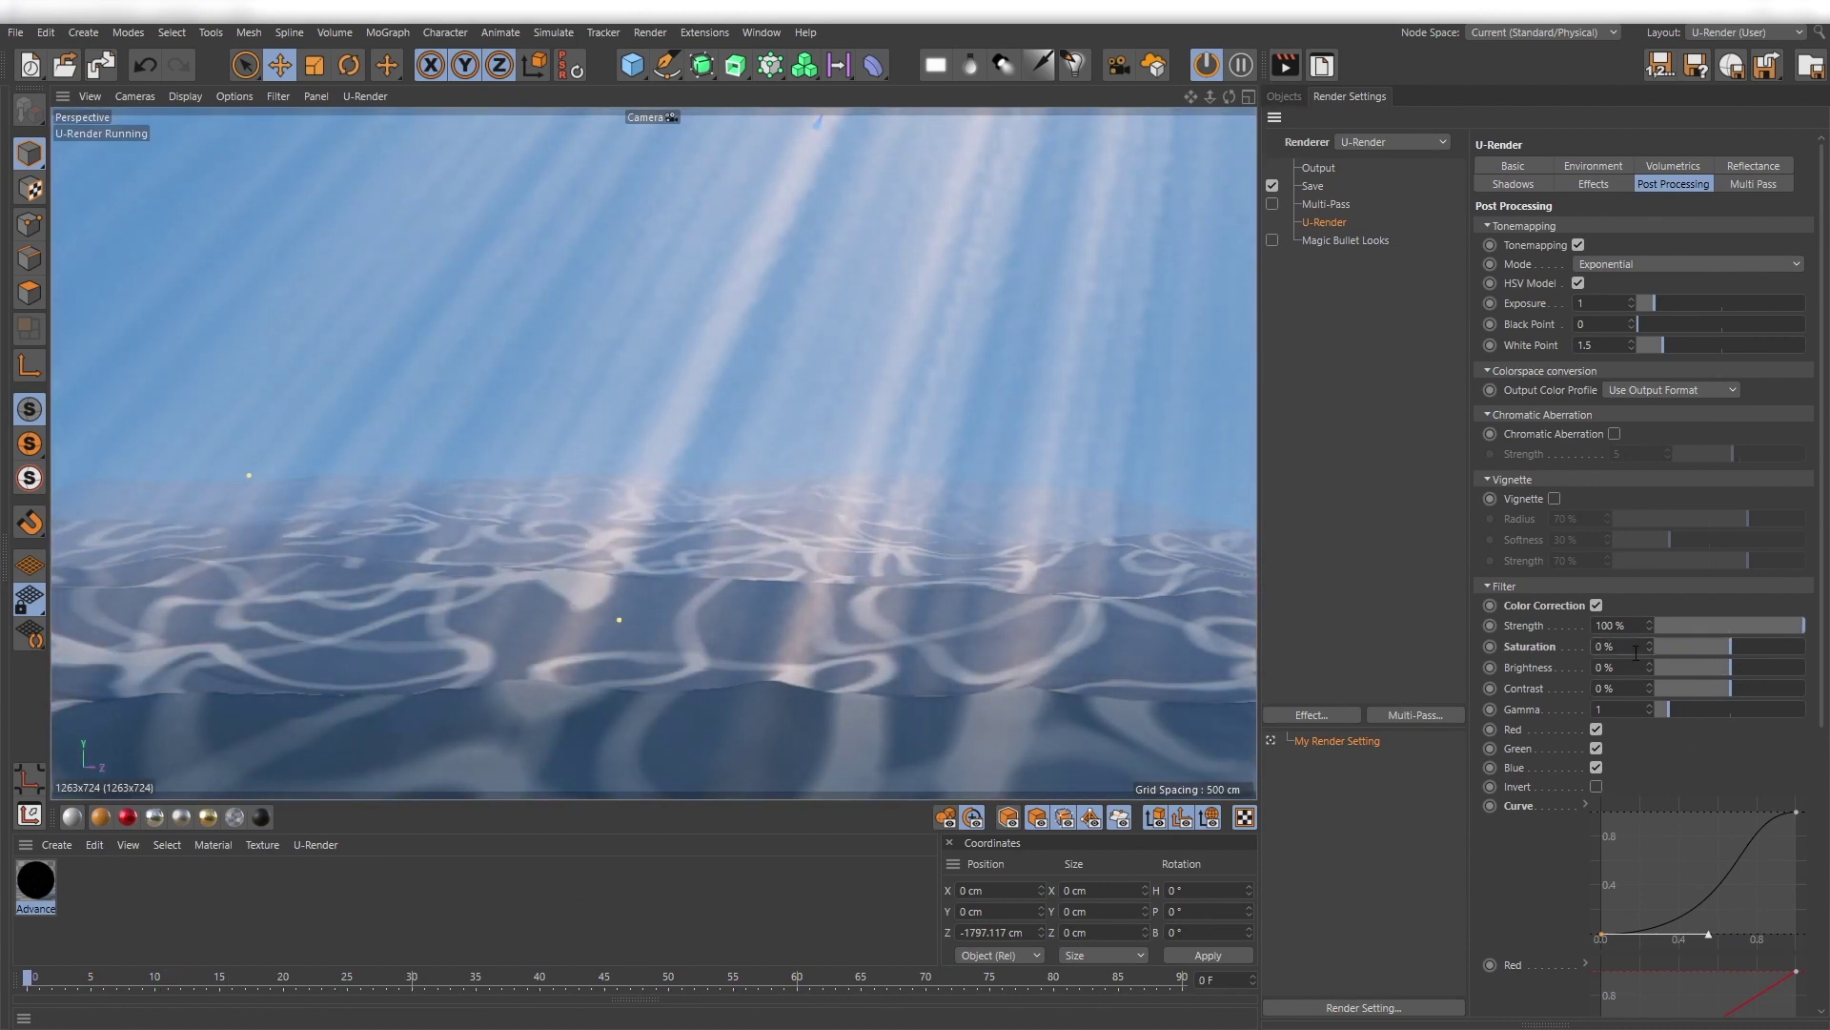
Set the Volumetrics resolution to X 32, Y 32, Z 64 with 4 Subdivisions, and scrub the animation to frame 69.
{"action": "left_click", "coordinate": [1680, 165]}
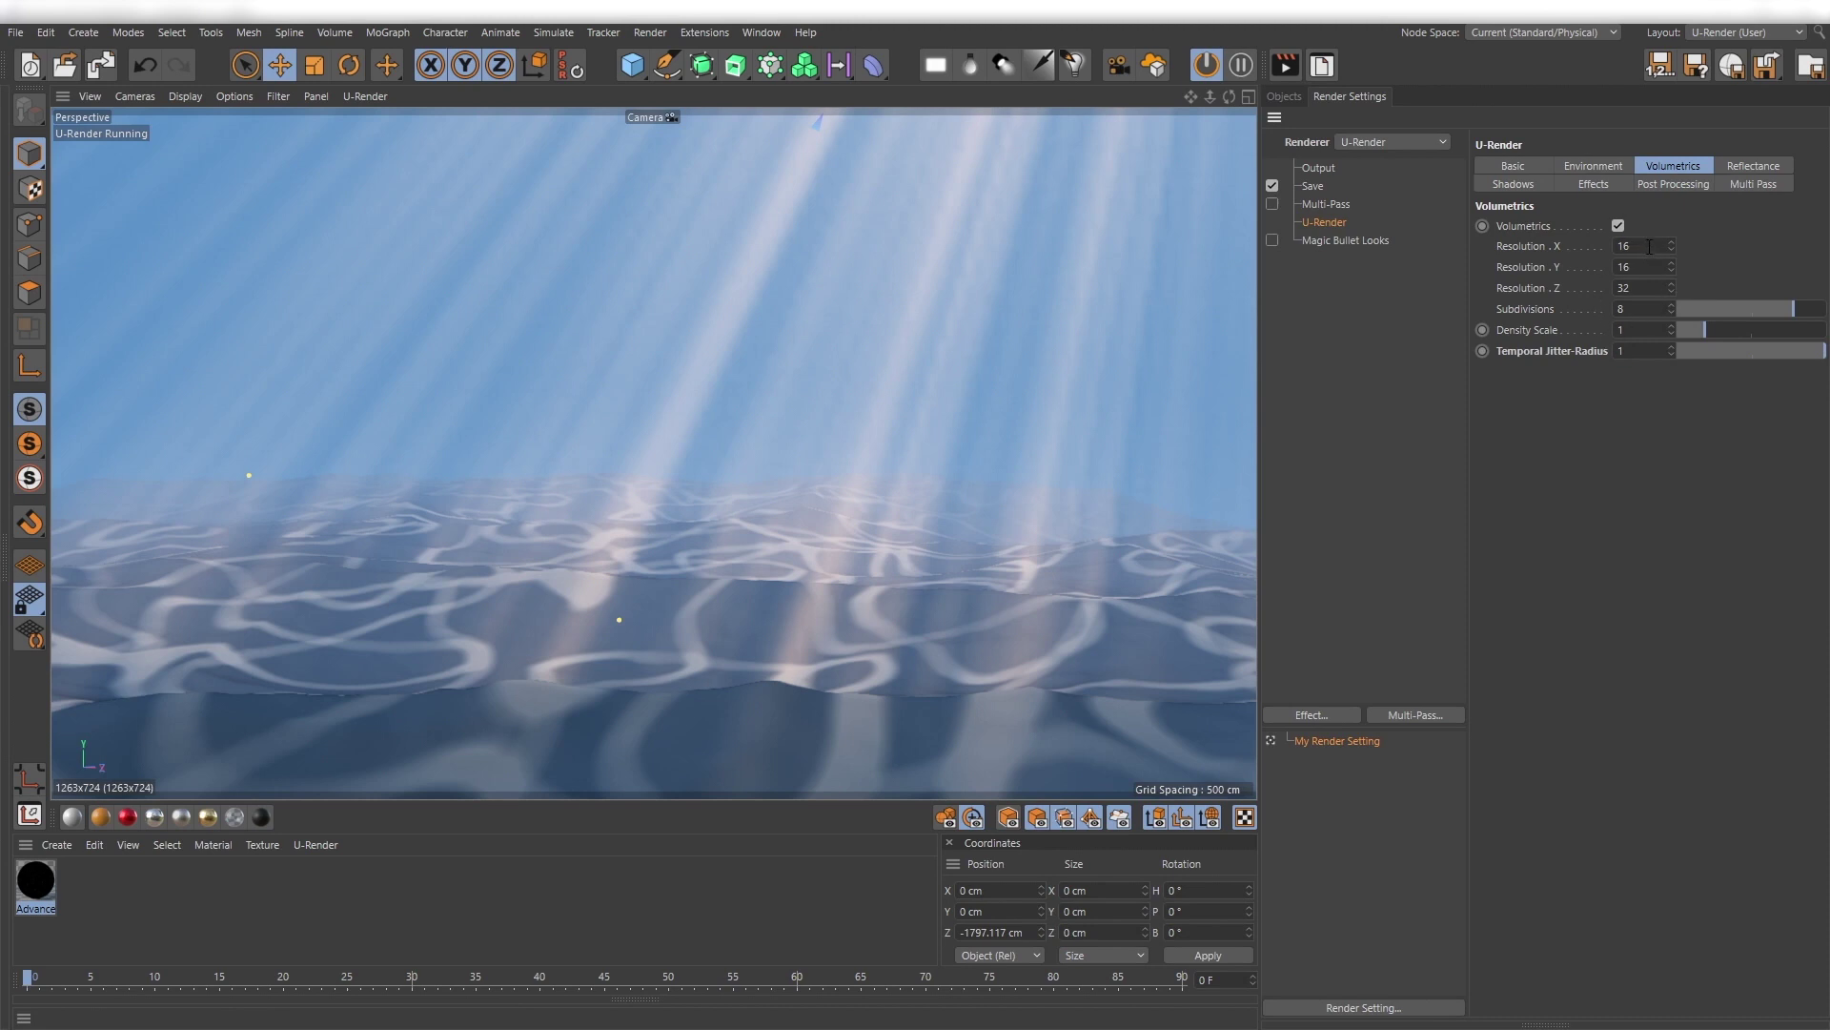
{"action": "left_click_drag", "start_coordinate": [1649, 247], "coordinate": [1599, 249]}
{"action": "type", "text": "32"}
{"action": "key", "text": "Tab"}
{"action": "type", "text": "32"}
{"action": "key", "text": "Tab"}
{"action": "type", "text": "64"}
{"action": "left_click", "coordinate": [1712, 308]}
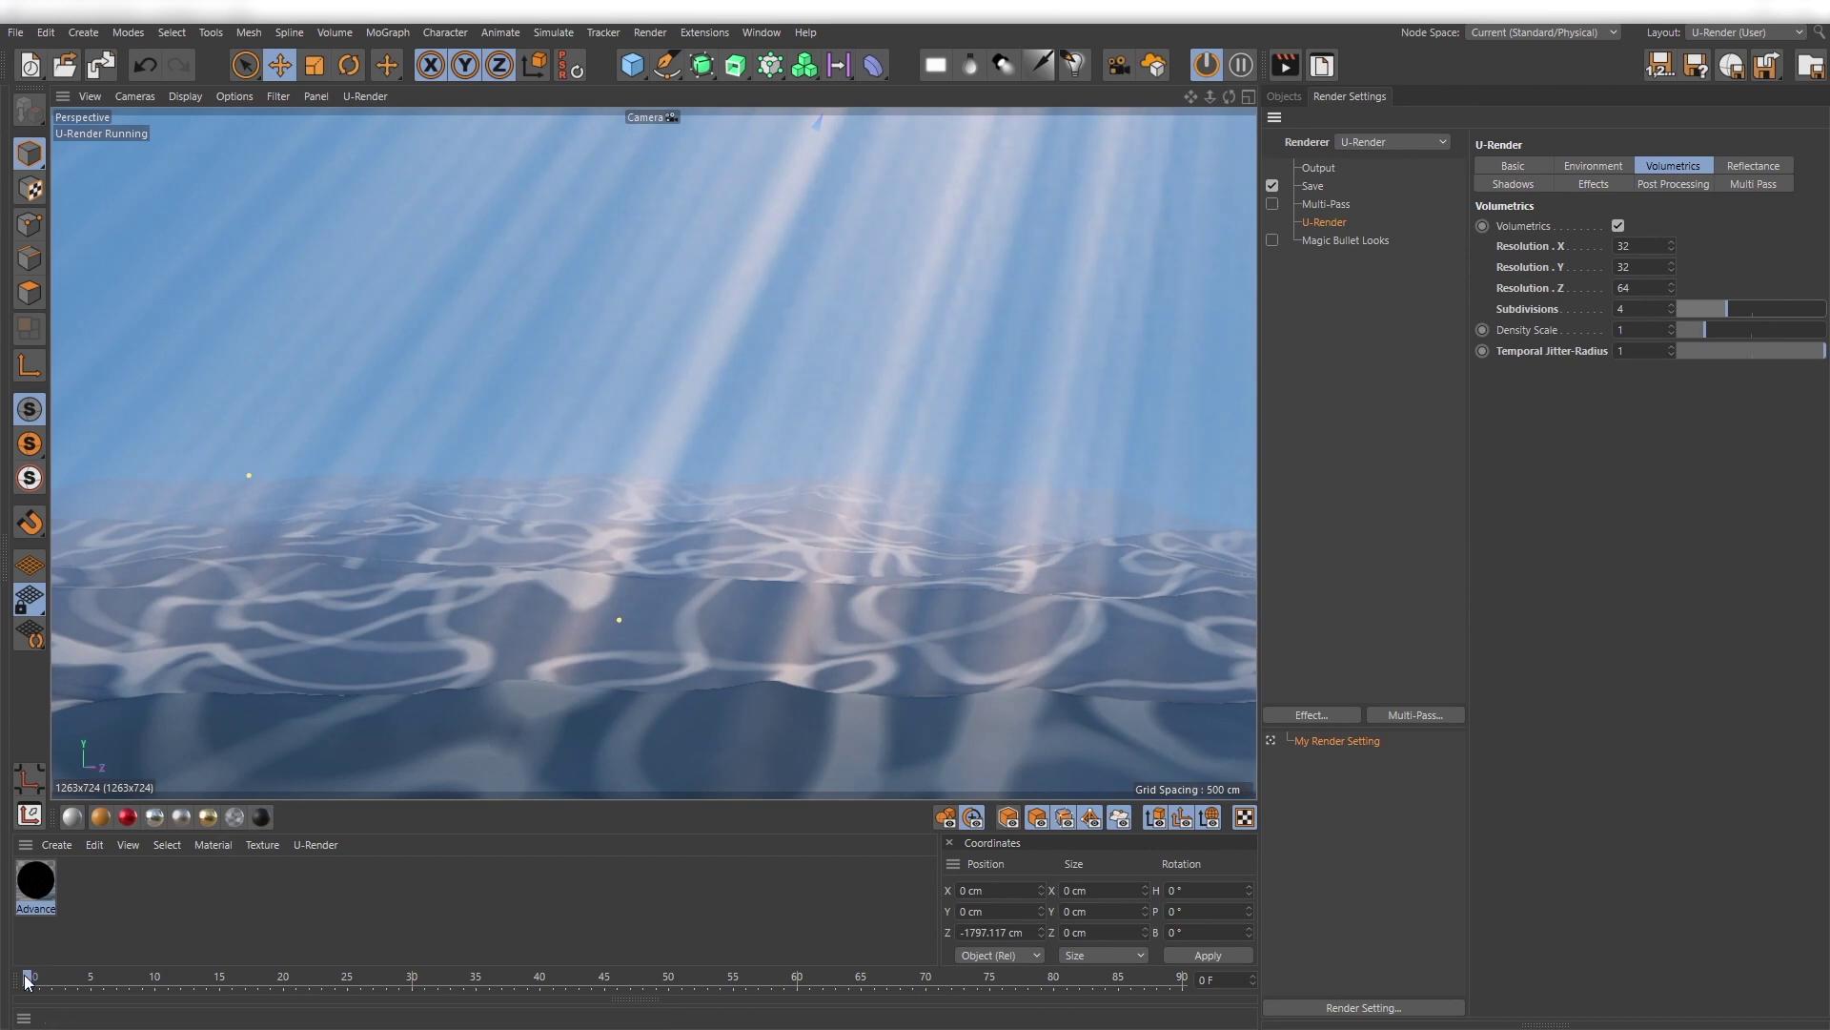
{"action": "left_click_drag", "start_coordinate": [27, 979], "coordinate": [913, 977]}
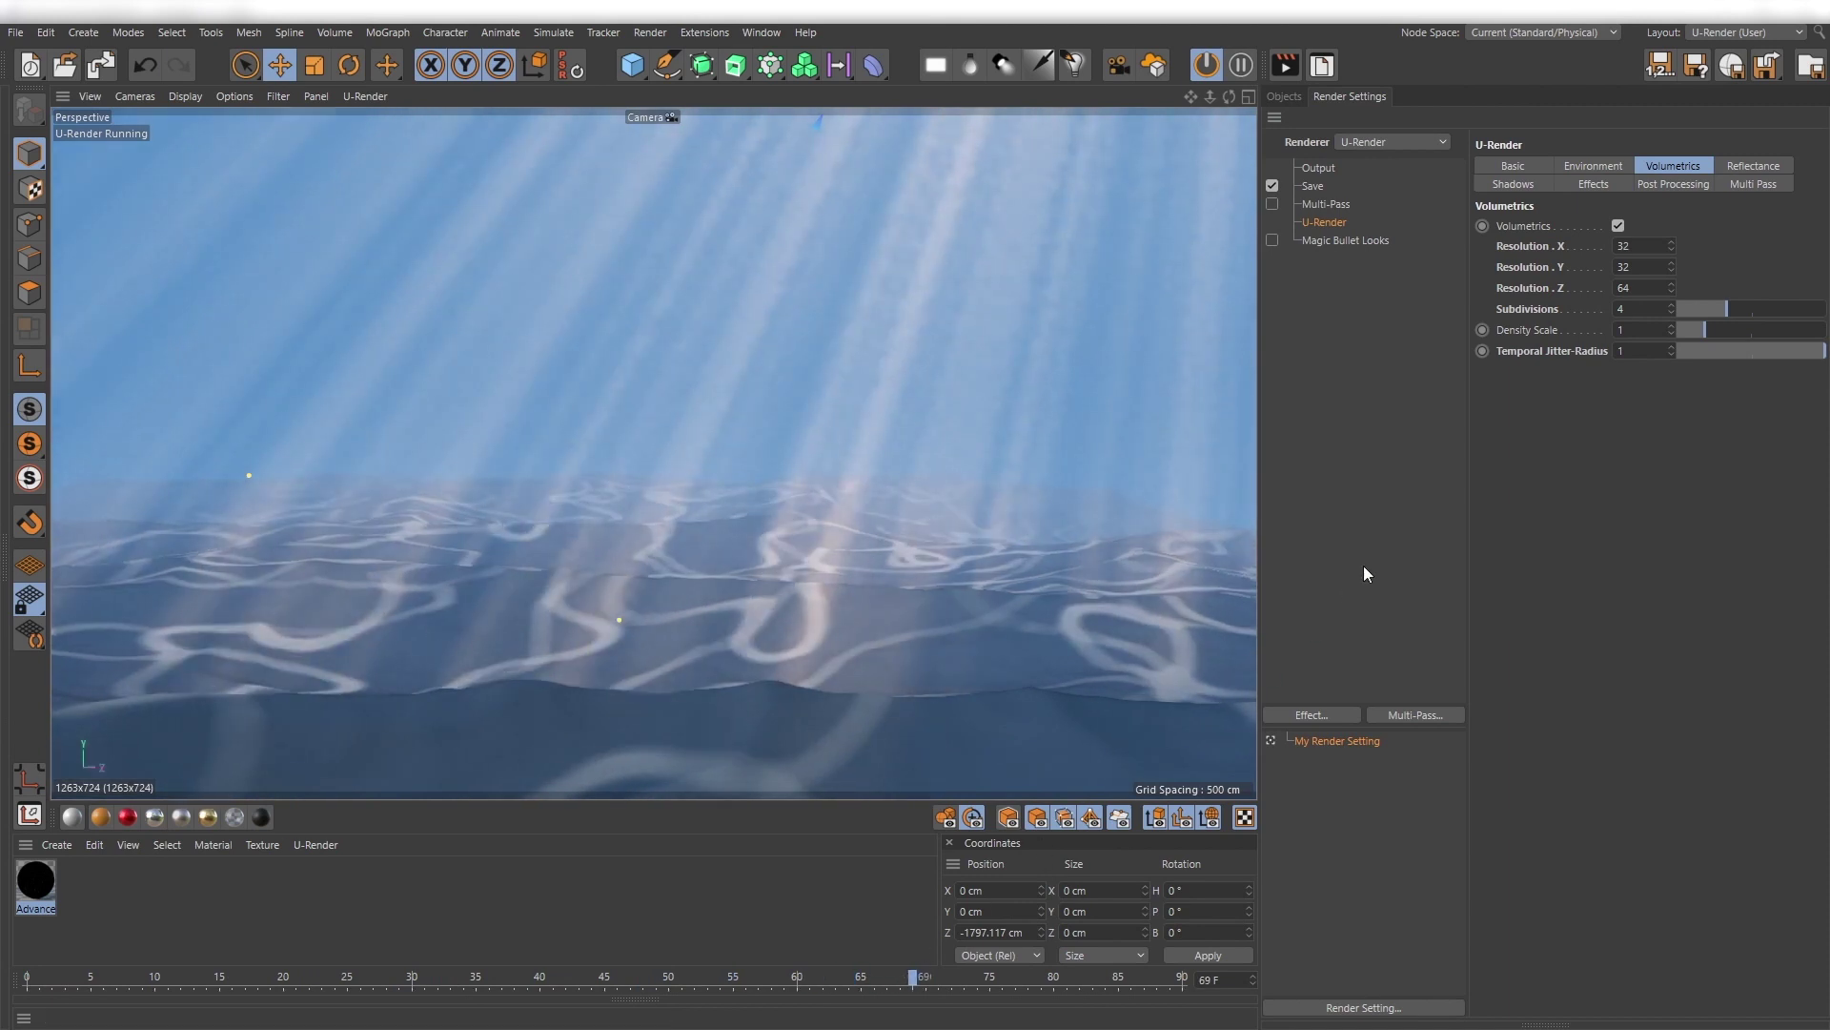
{"action": "left_click", "coordinate": [1384, 524]}
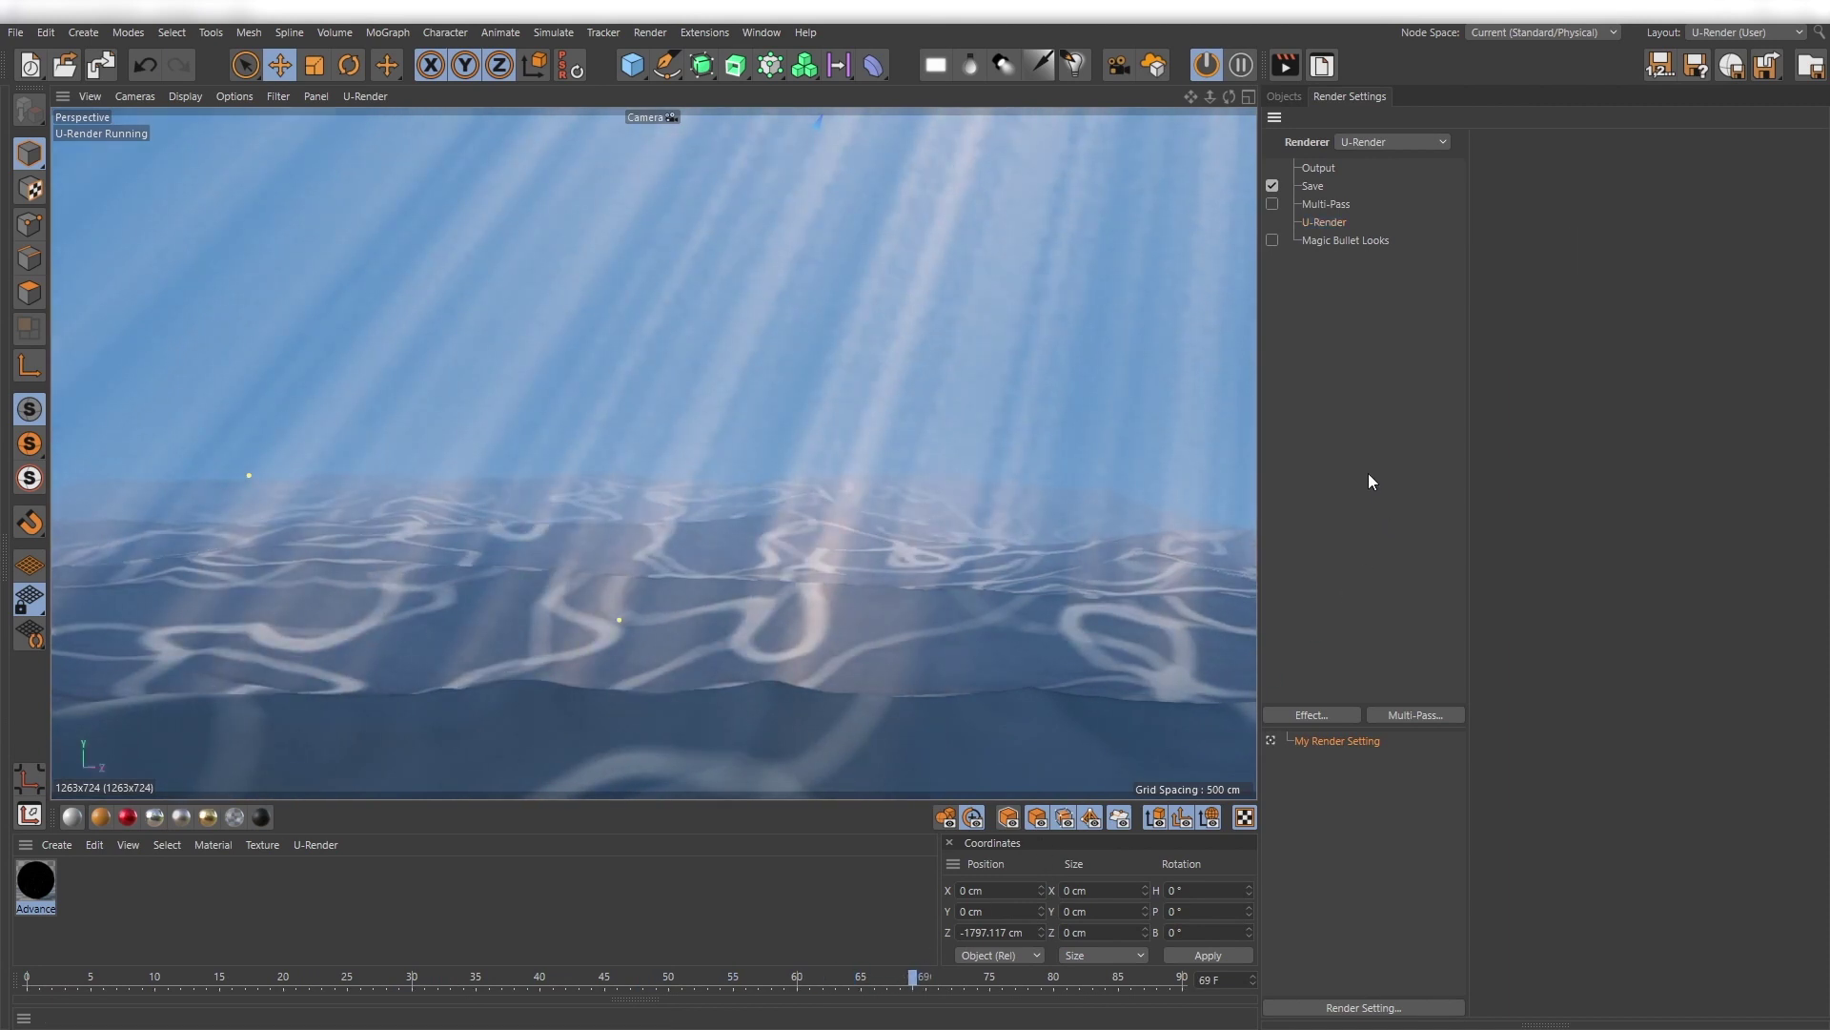